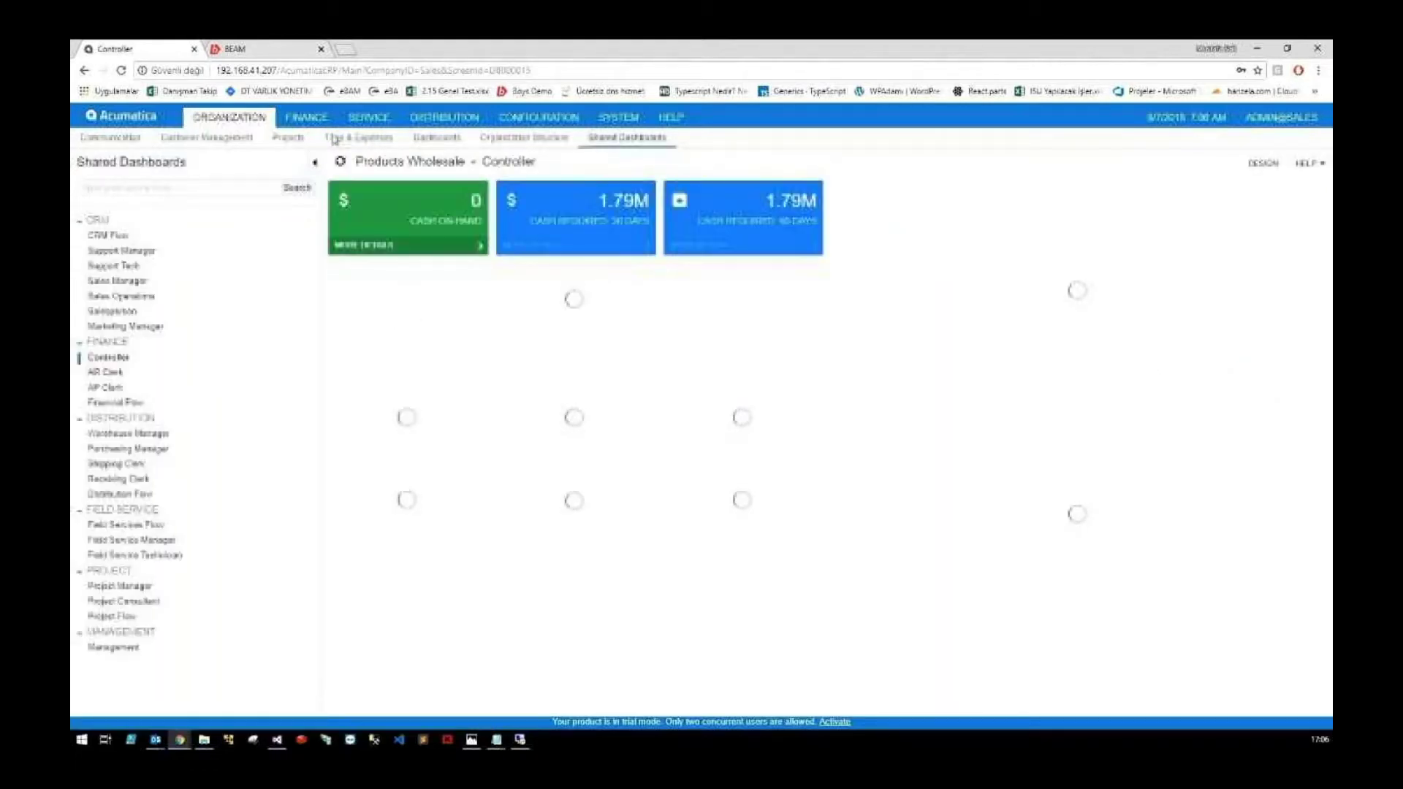
# Open the Fixed Assets form in the Finance area and start a new fixed asset record
pyautogui.click(306, 117)
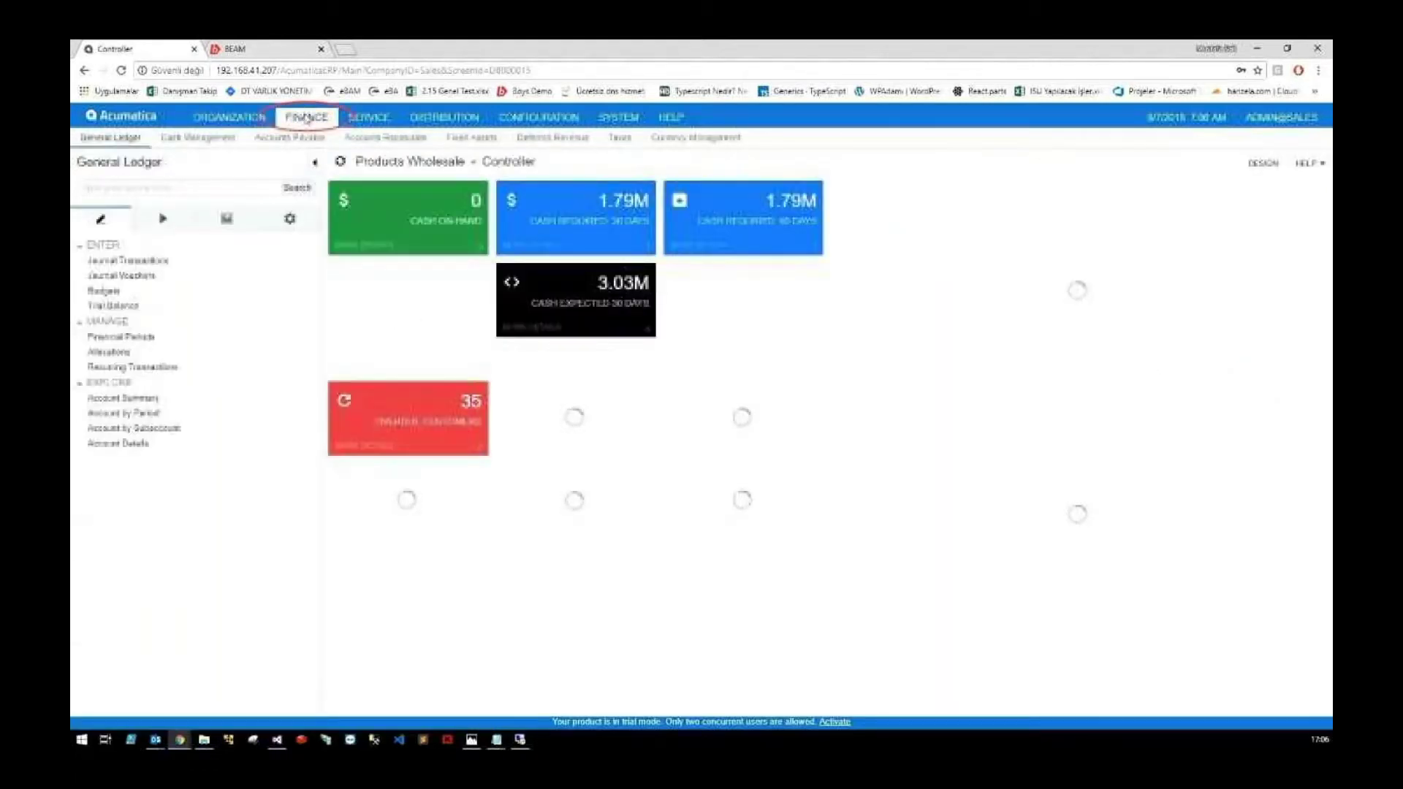
pyautogui.click(471, 138)
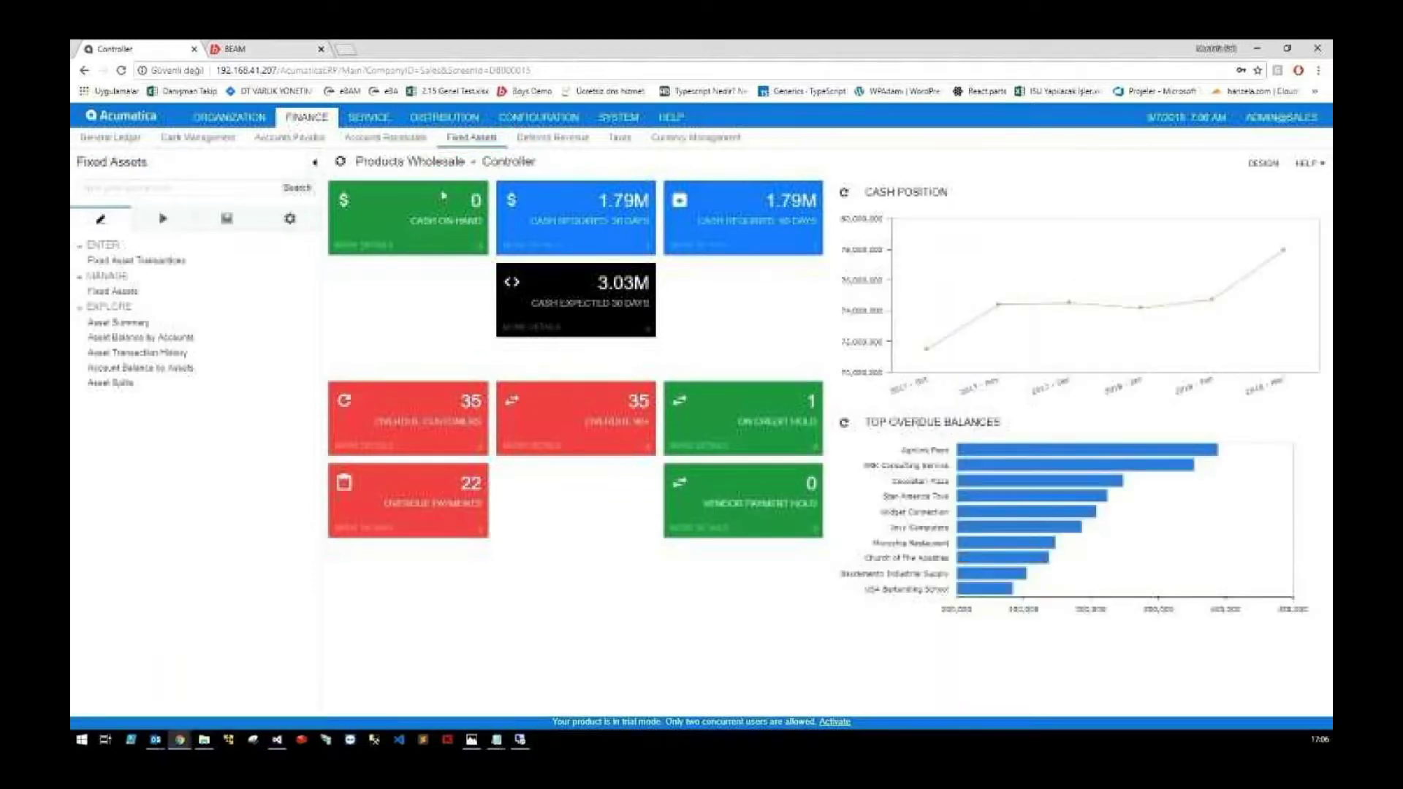
pyautogui.click(115, 292)
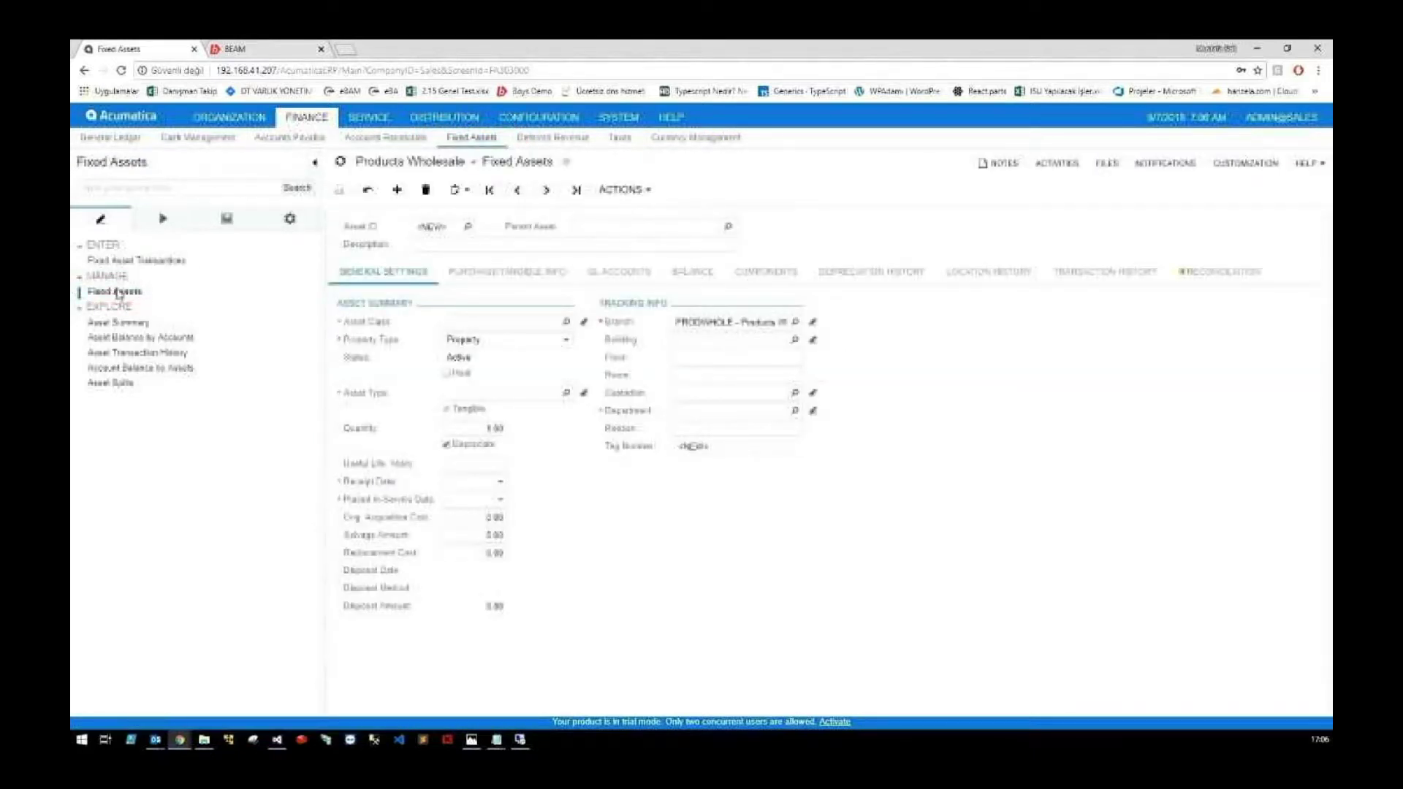
pyautogui.click(398, 191)
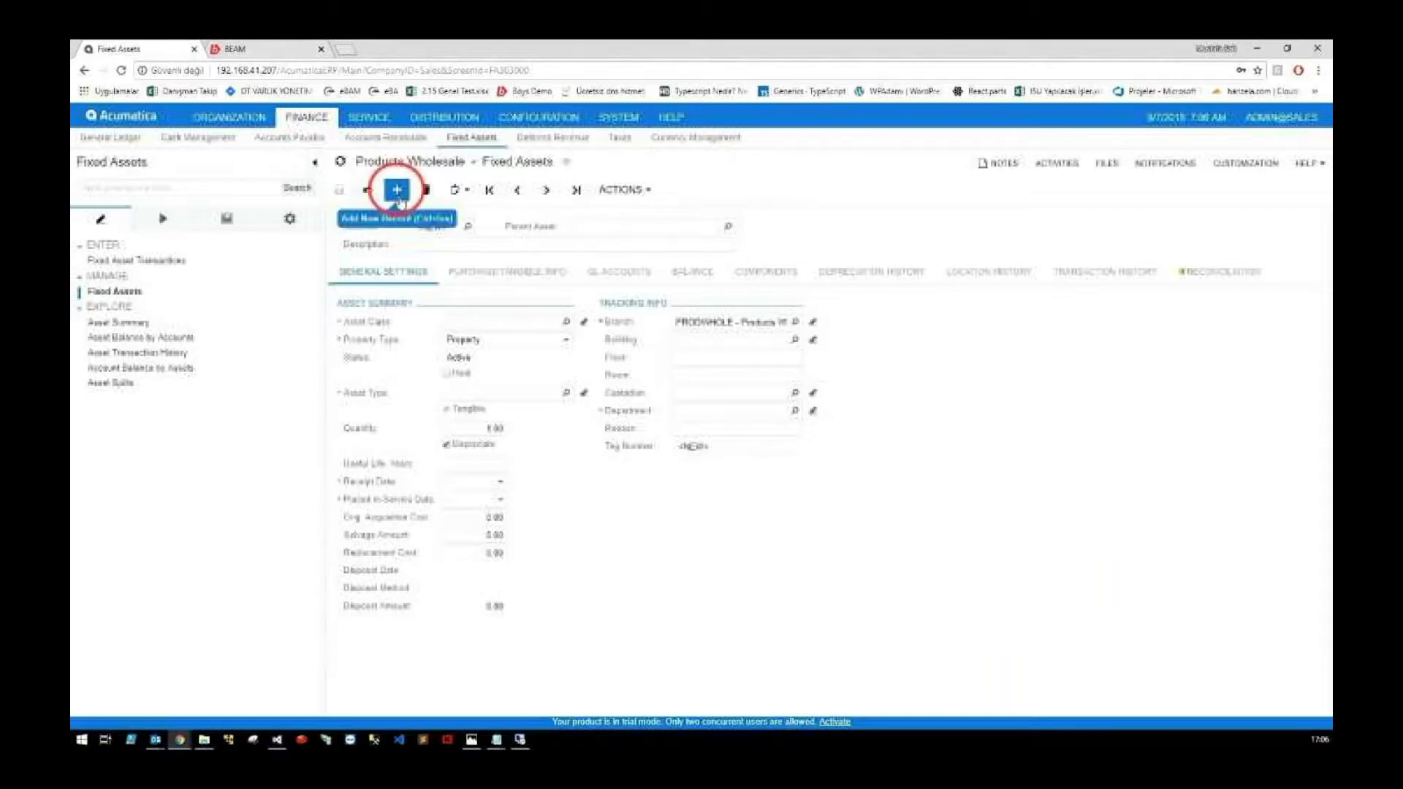
pyautogui.click(398, 192)
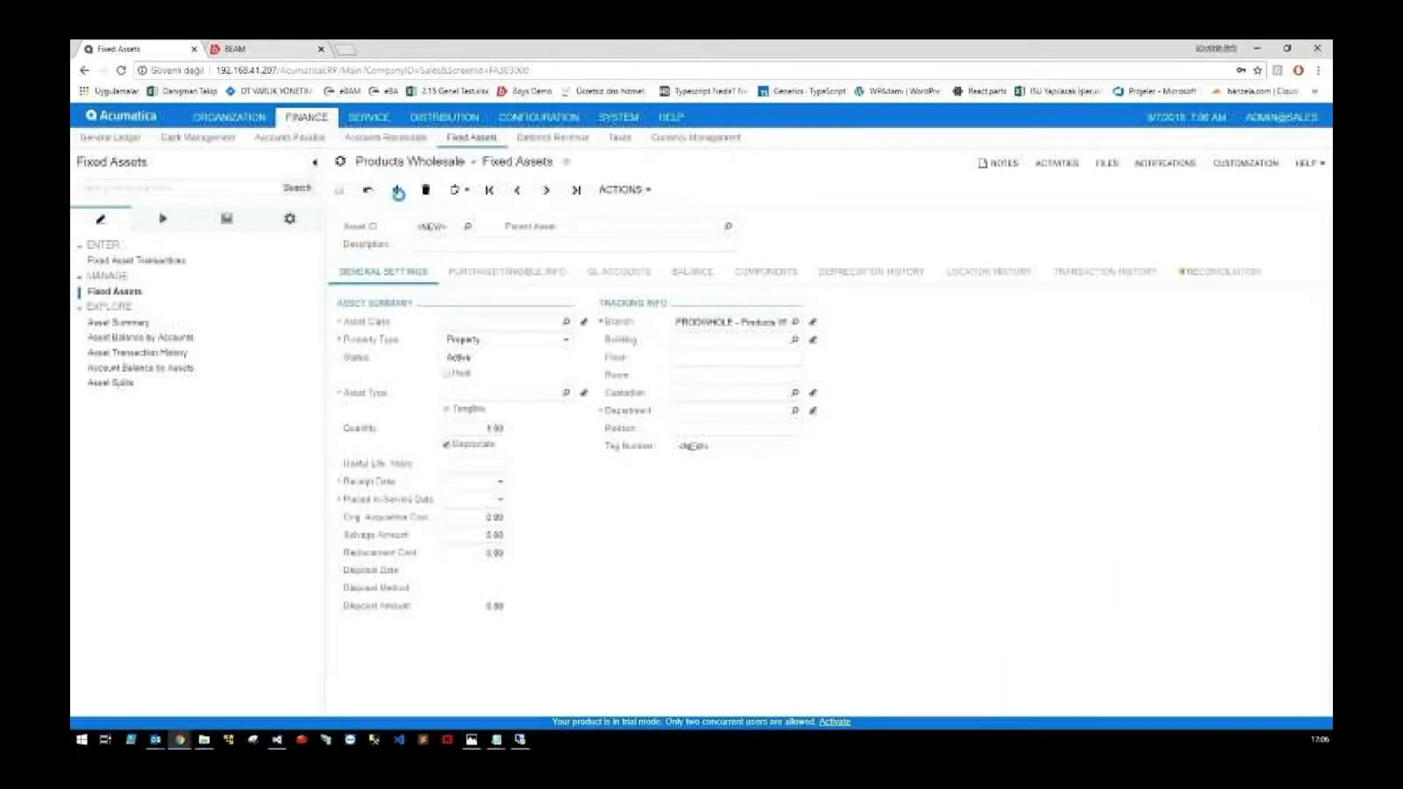
# Enter the description "Test Fixed Asset 1" and assign the asset class EQUIP
pyautogui.click(448, 243)
pyautogui.write('Test Fixed Asset 1')
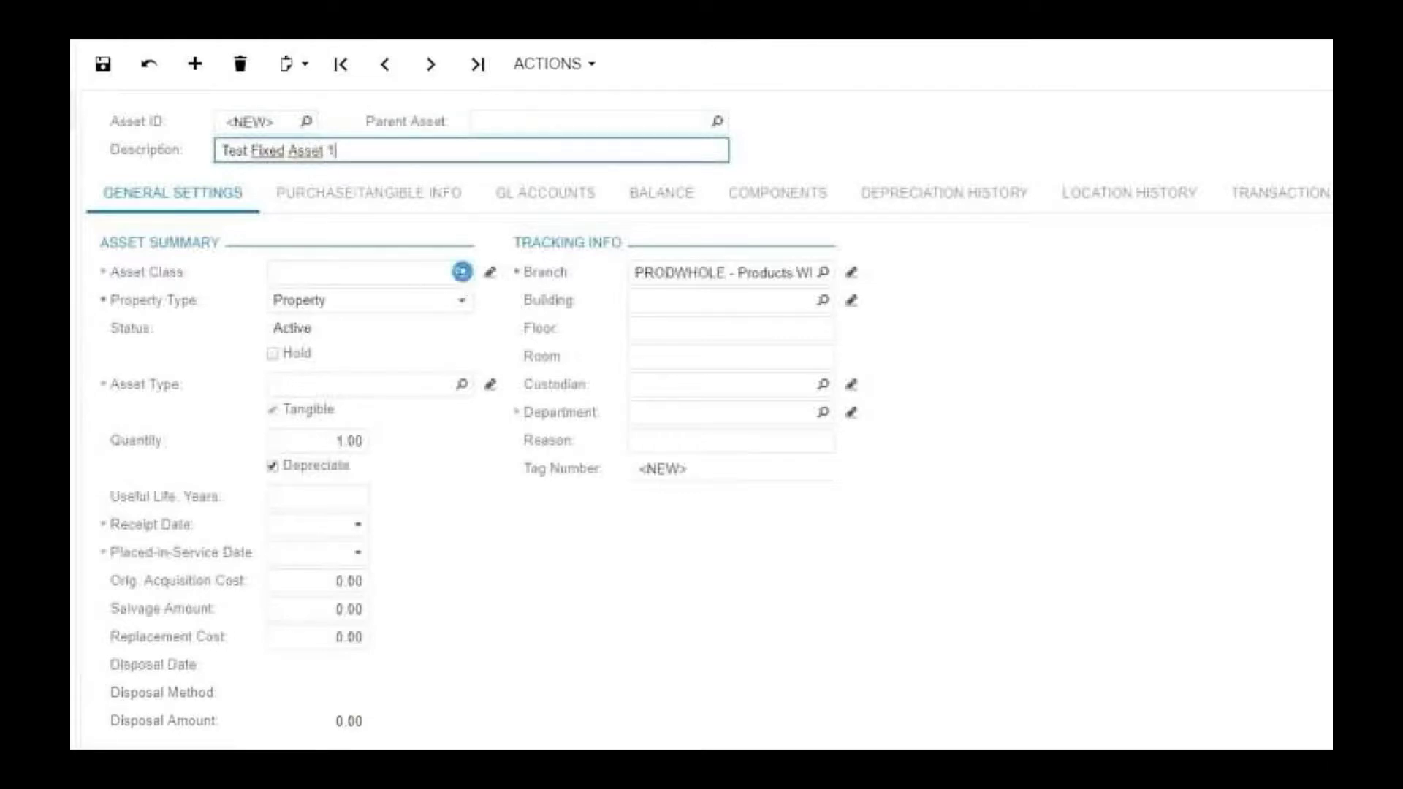
pyautogui.click(461, 272)
pyautogui.click(334, 539)
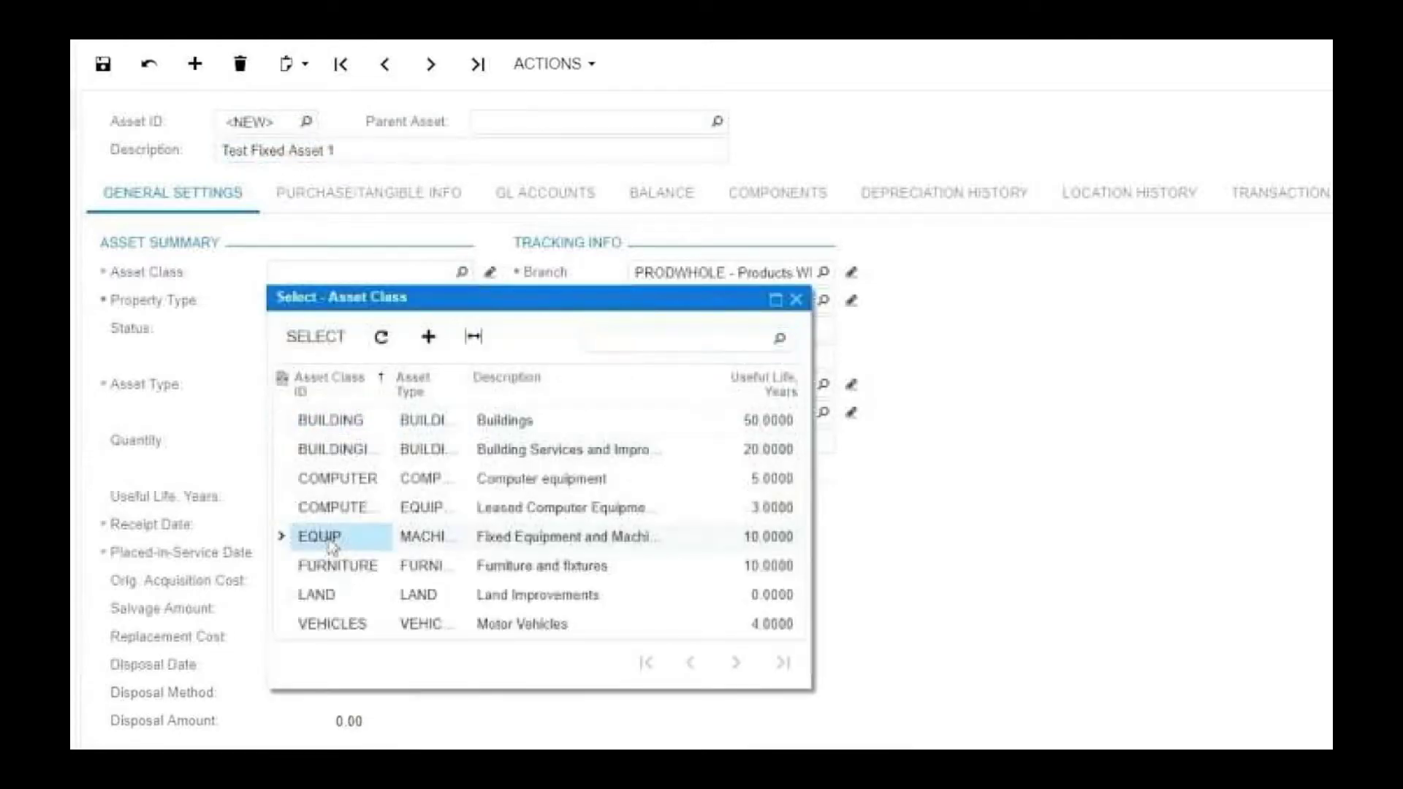
pyautogui.click(315, 337)
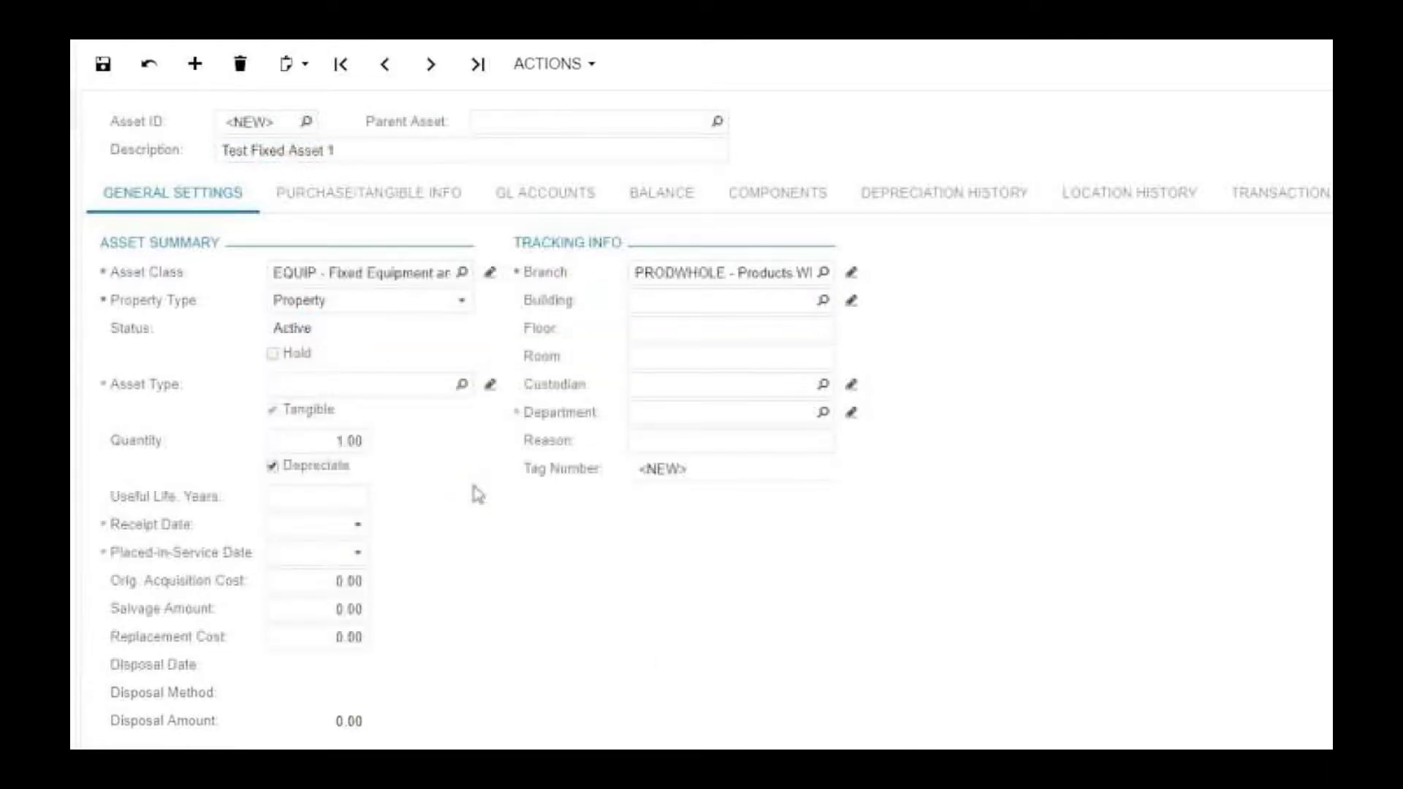
# Set the receipt date to 1/1/2013 and the department to FINANCE, and save the fixed asset
pyautogui.click(310, 528)
pyautogui.write('1/1/2013')
pyautogui.press('Tab')
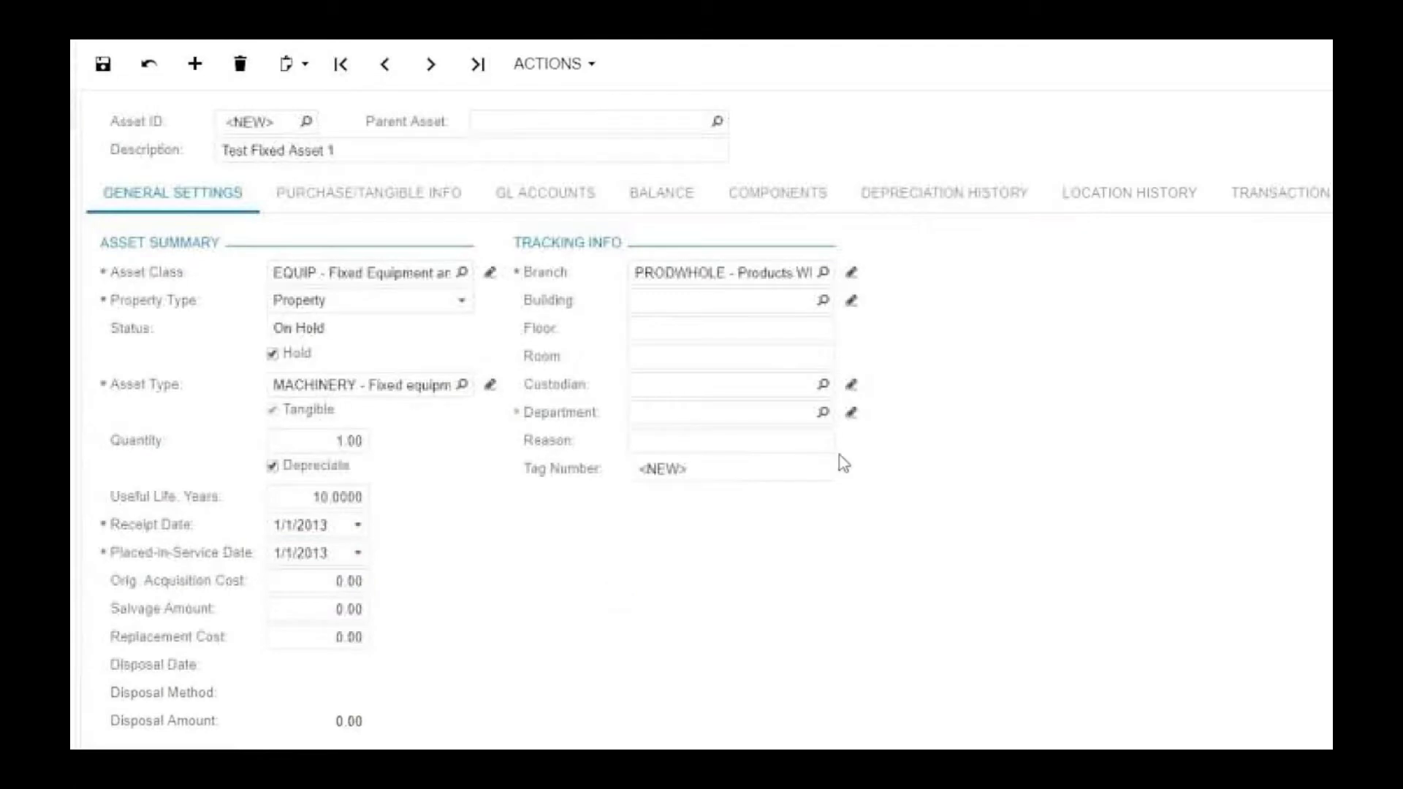
pyautogui.click(819, 394)
pyautogui.click(822, 409)
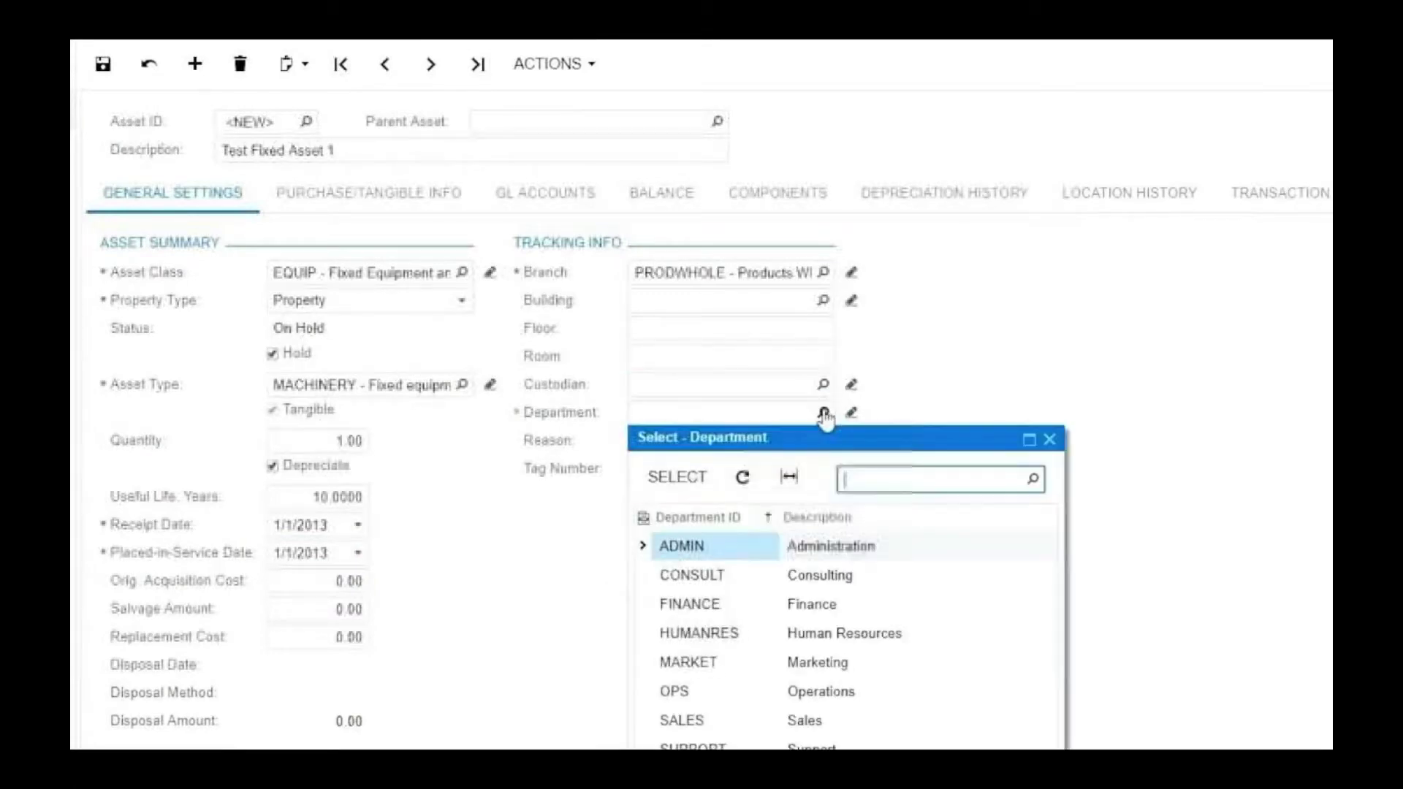
pyautogui.doubleClick(709, 606)
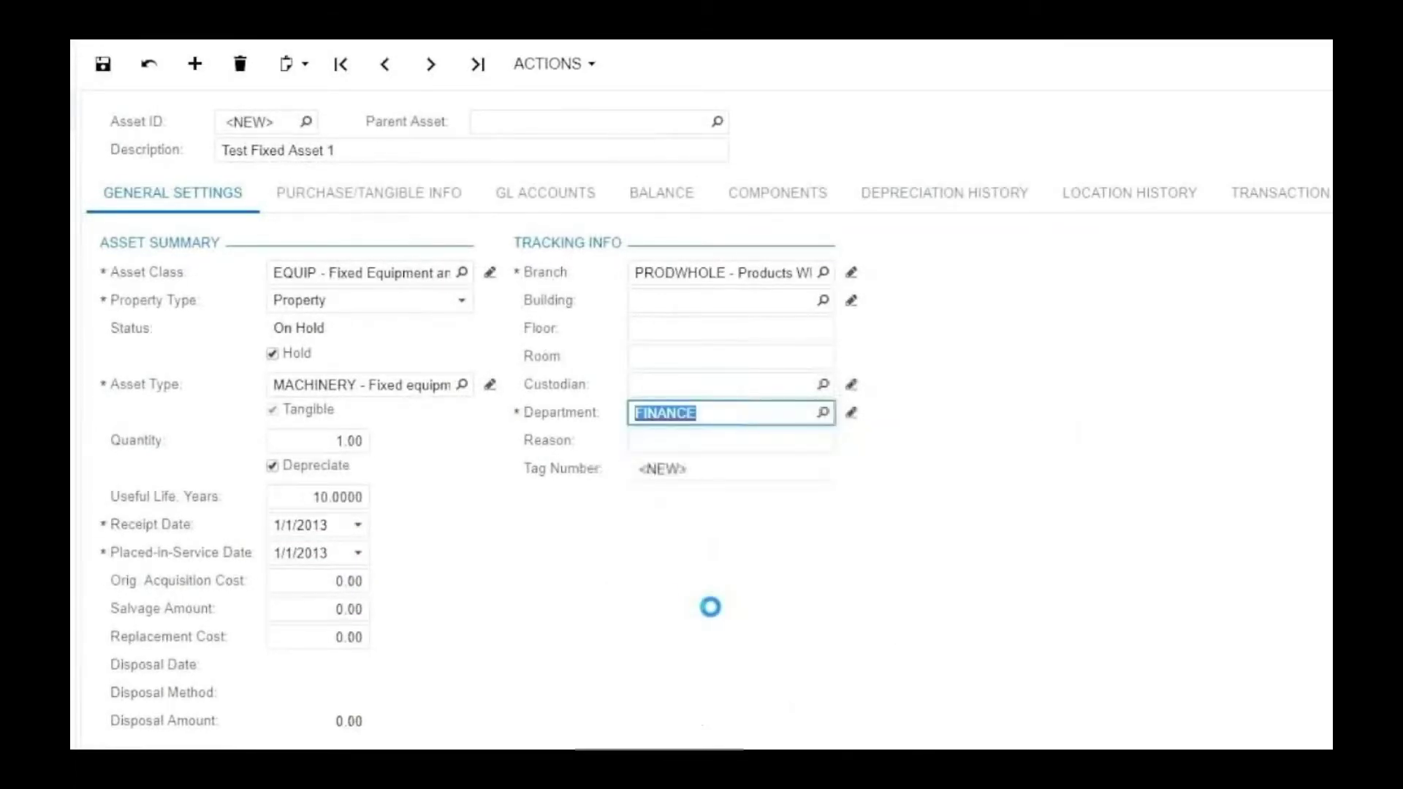
pyautogui.click(103, 64)
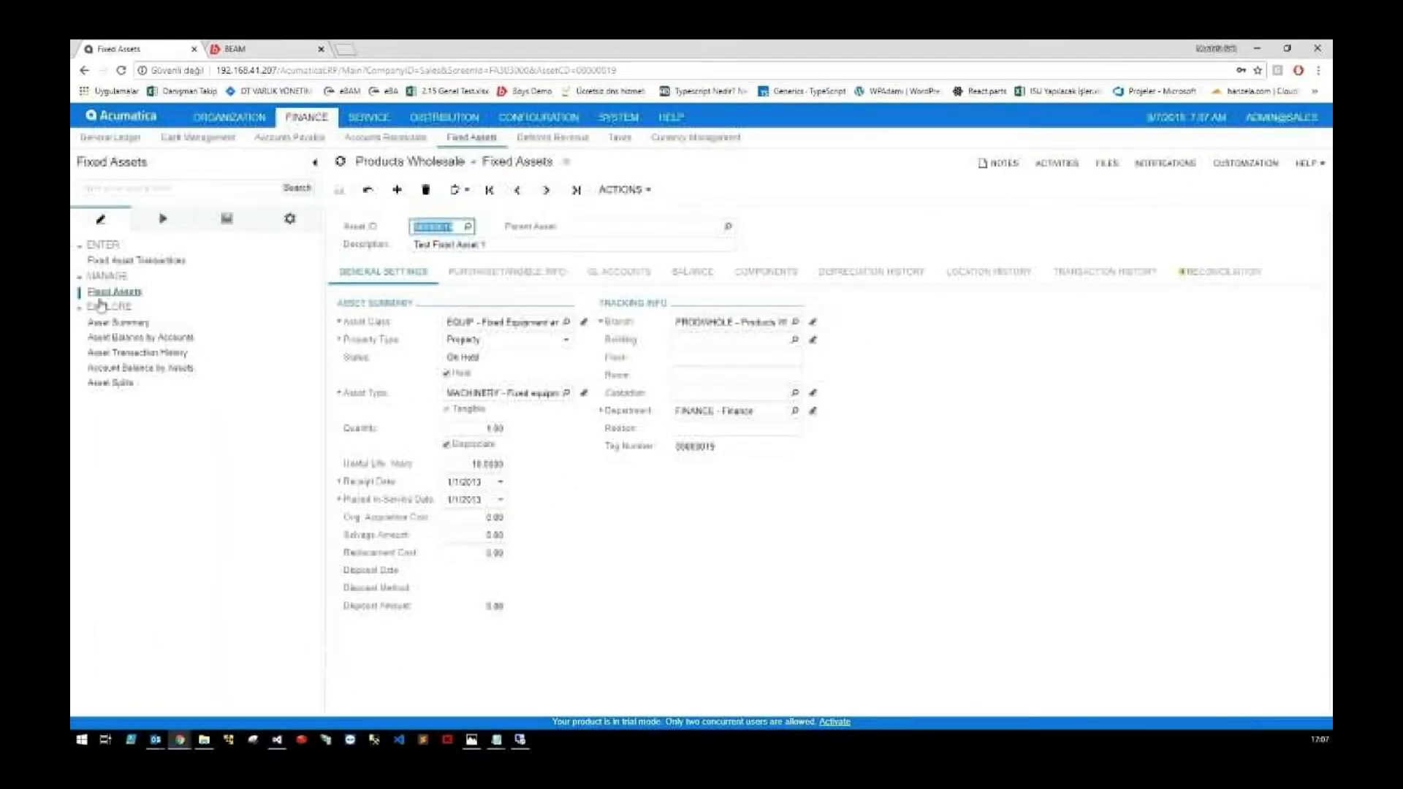
# Open the Asset Summary, widen the Asset ID column and locate the Test Fixed Asset 1 row
pyautogui.click(120, 322)
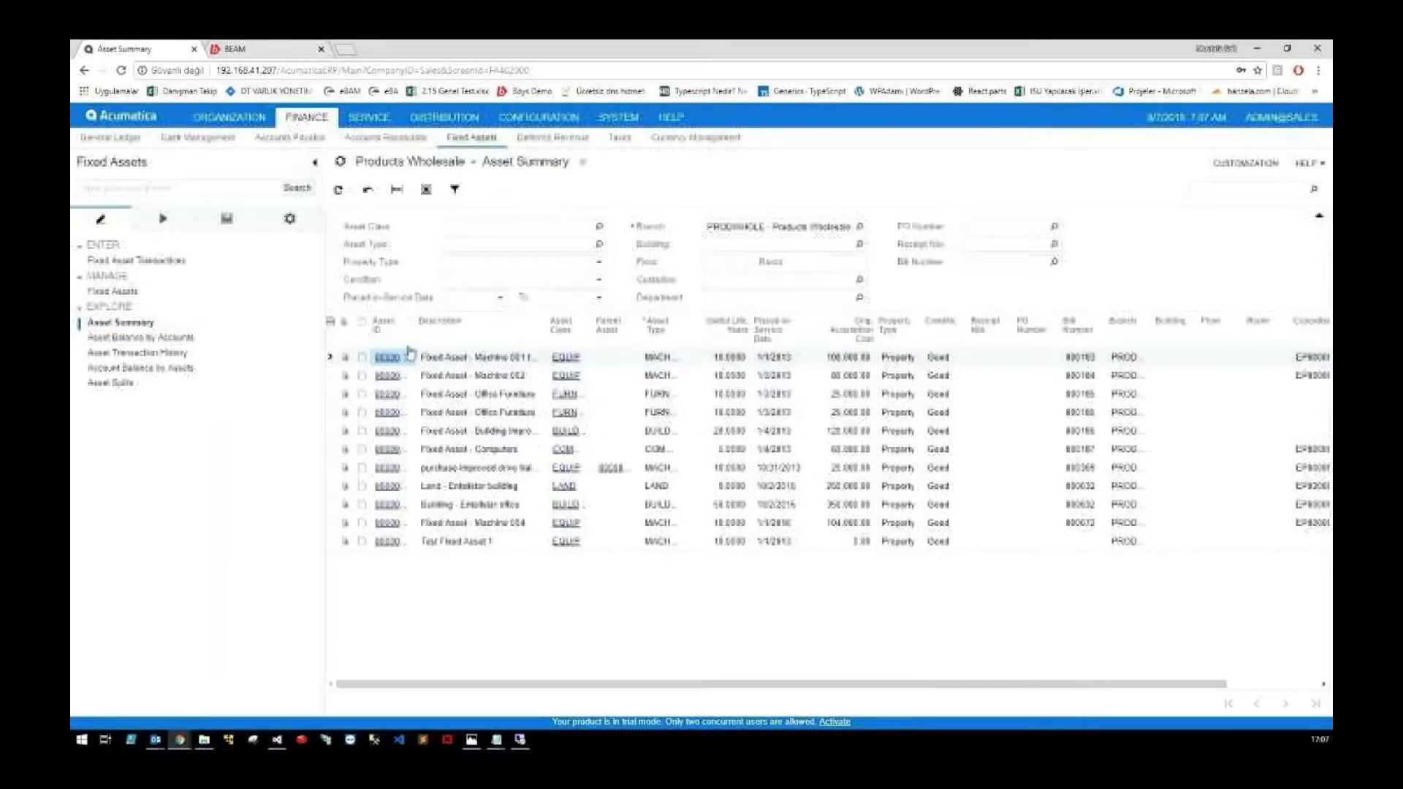
pyautogui.moveTo(412, 325); pyautogui.dragTo(432, 324)
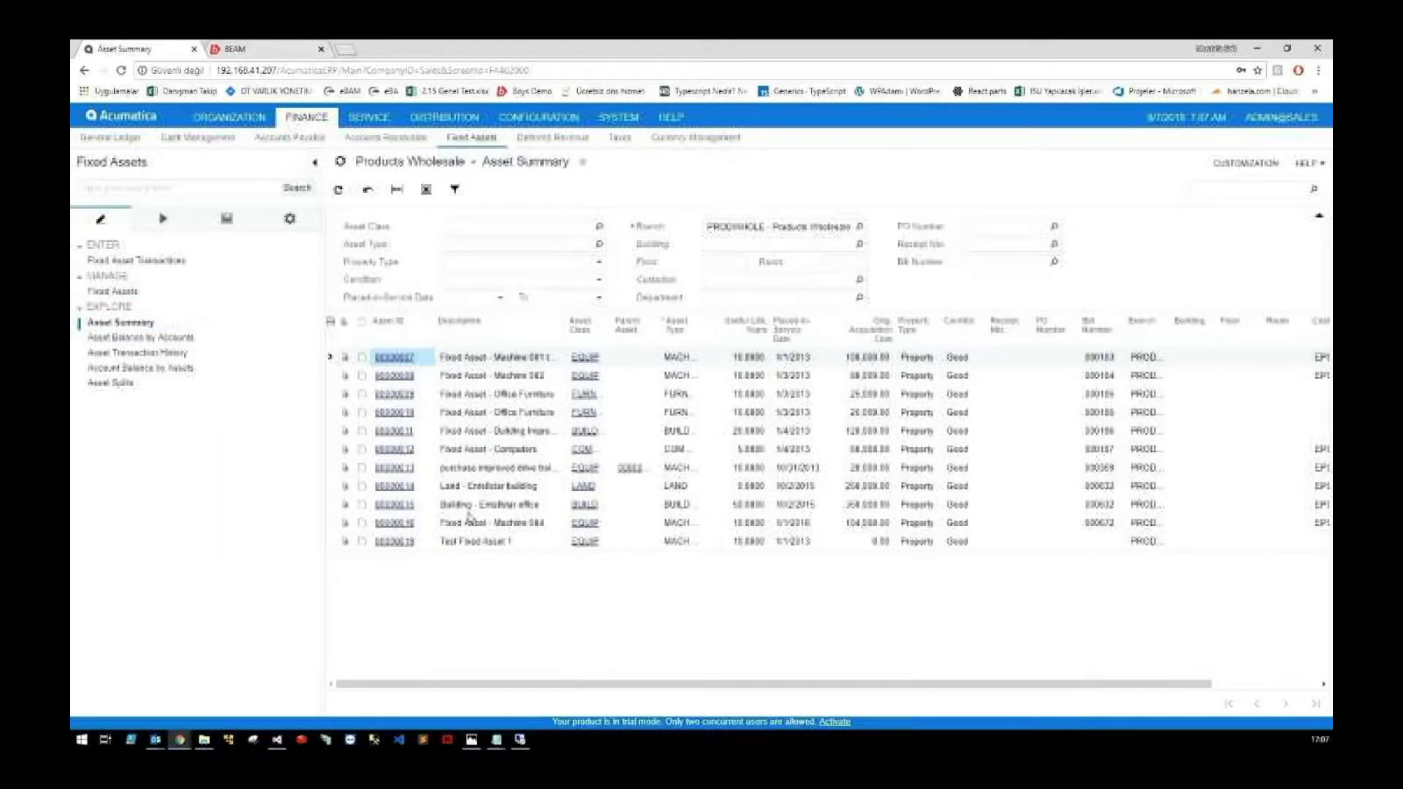
pyautogui.click(476, 542)
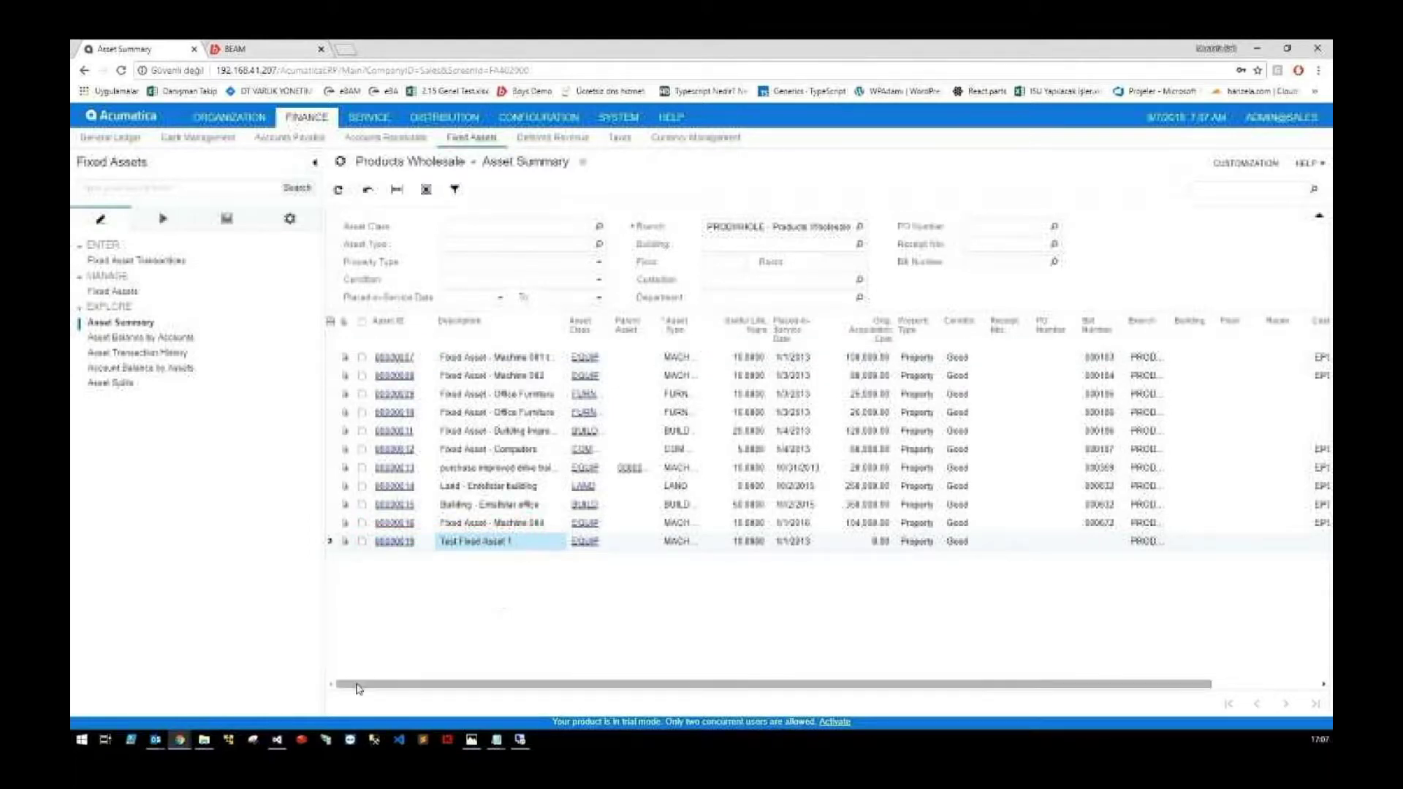
# Switch to File Explorer and run AcumaticaAssetIntegration.exe from the Debug folder
pyautogui.click(203, 740)
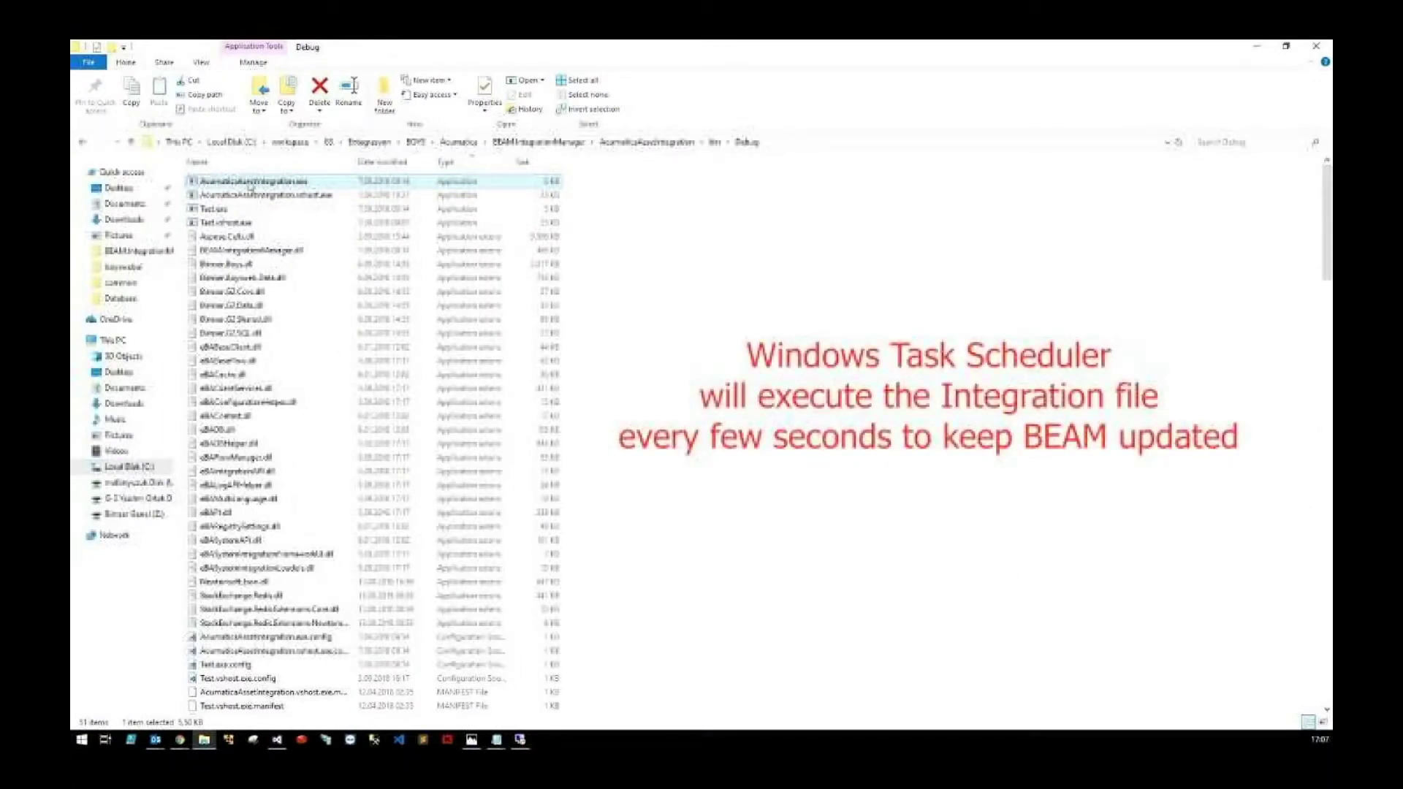
pyautogui.doubleClick(248, 181)
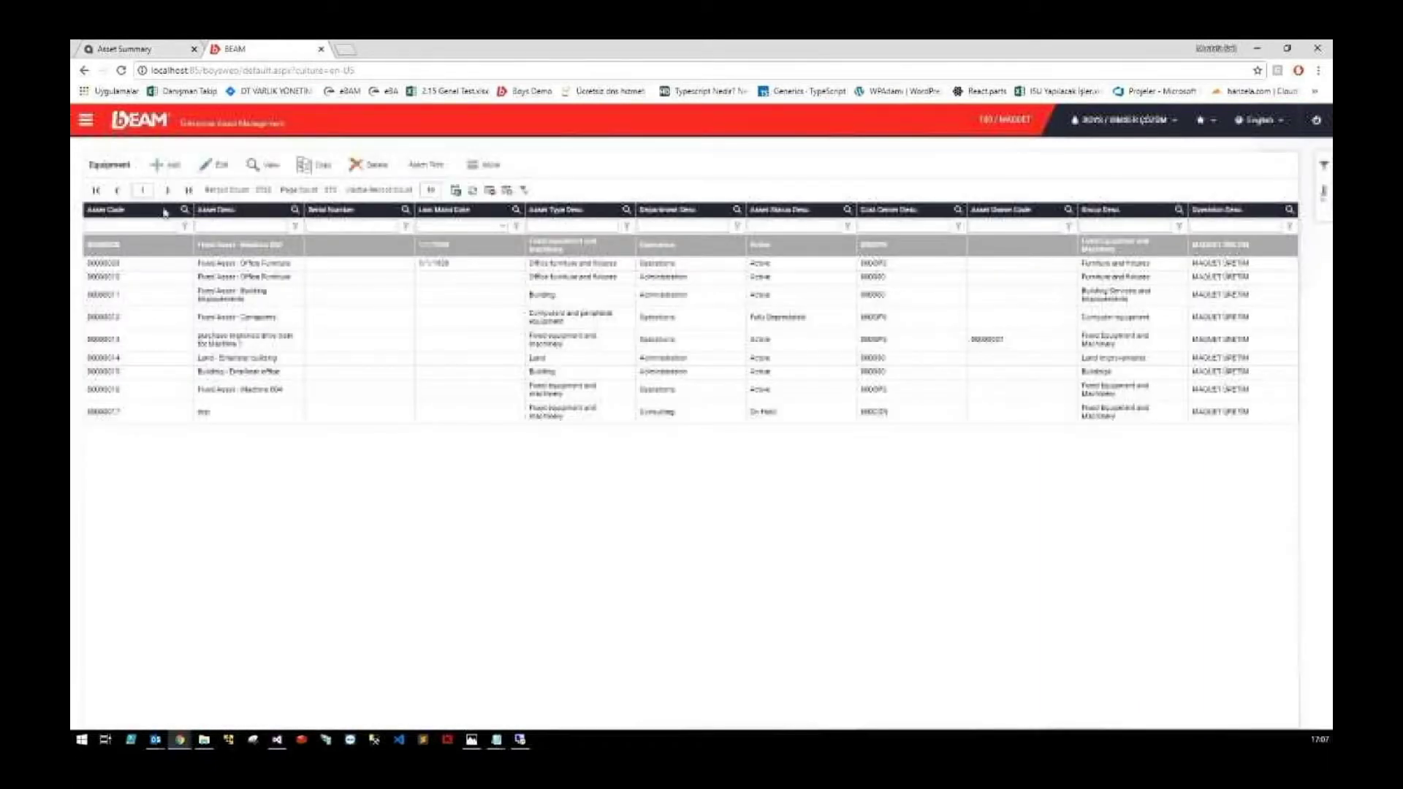
# In BEAM, sort the equipment list by asset code and append "Test Desc." to the description of Test Fixed Asset 1
pyautogui.click(164, 213)
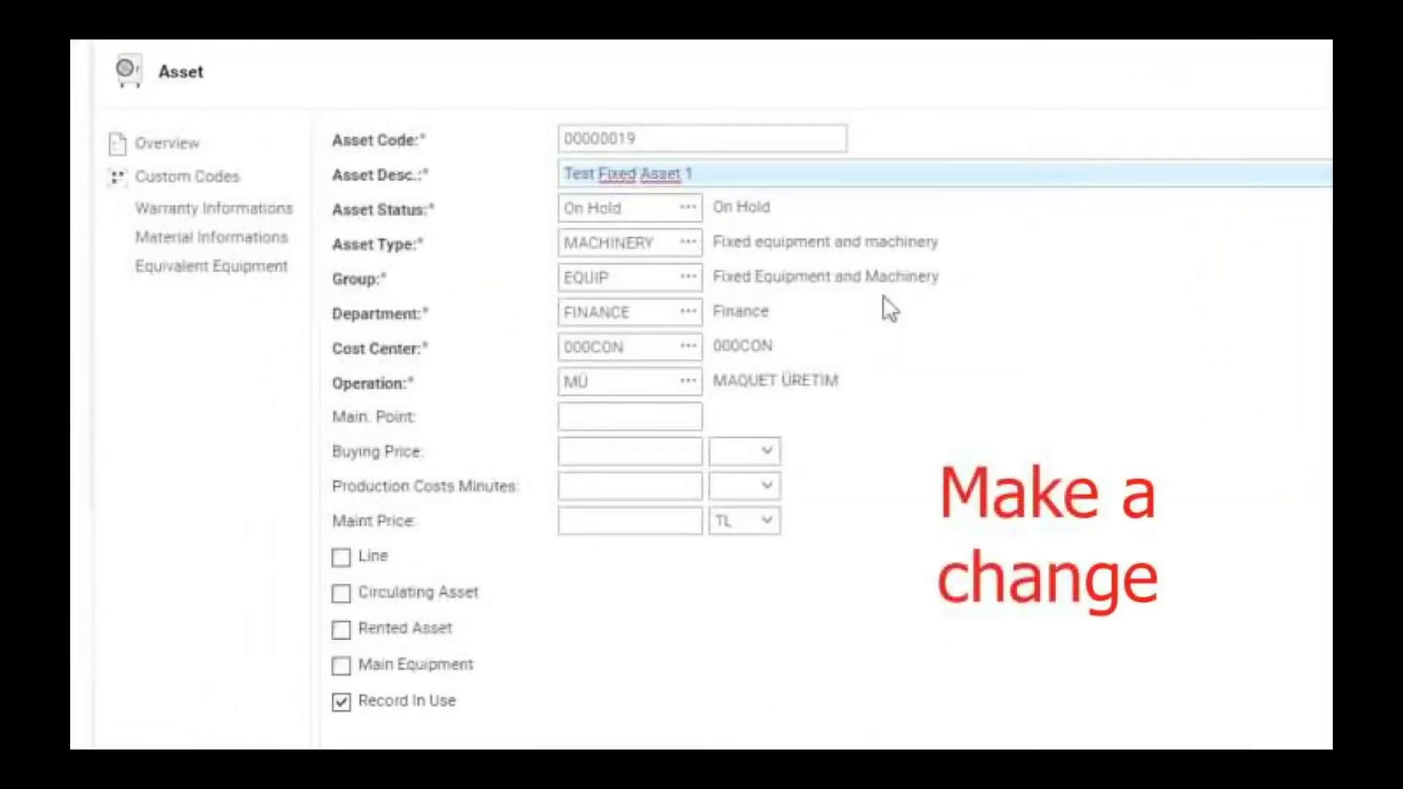
pyautogui.write('Test Desc')
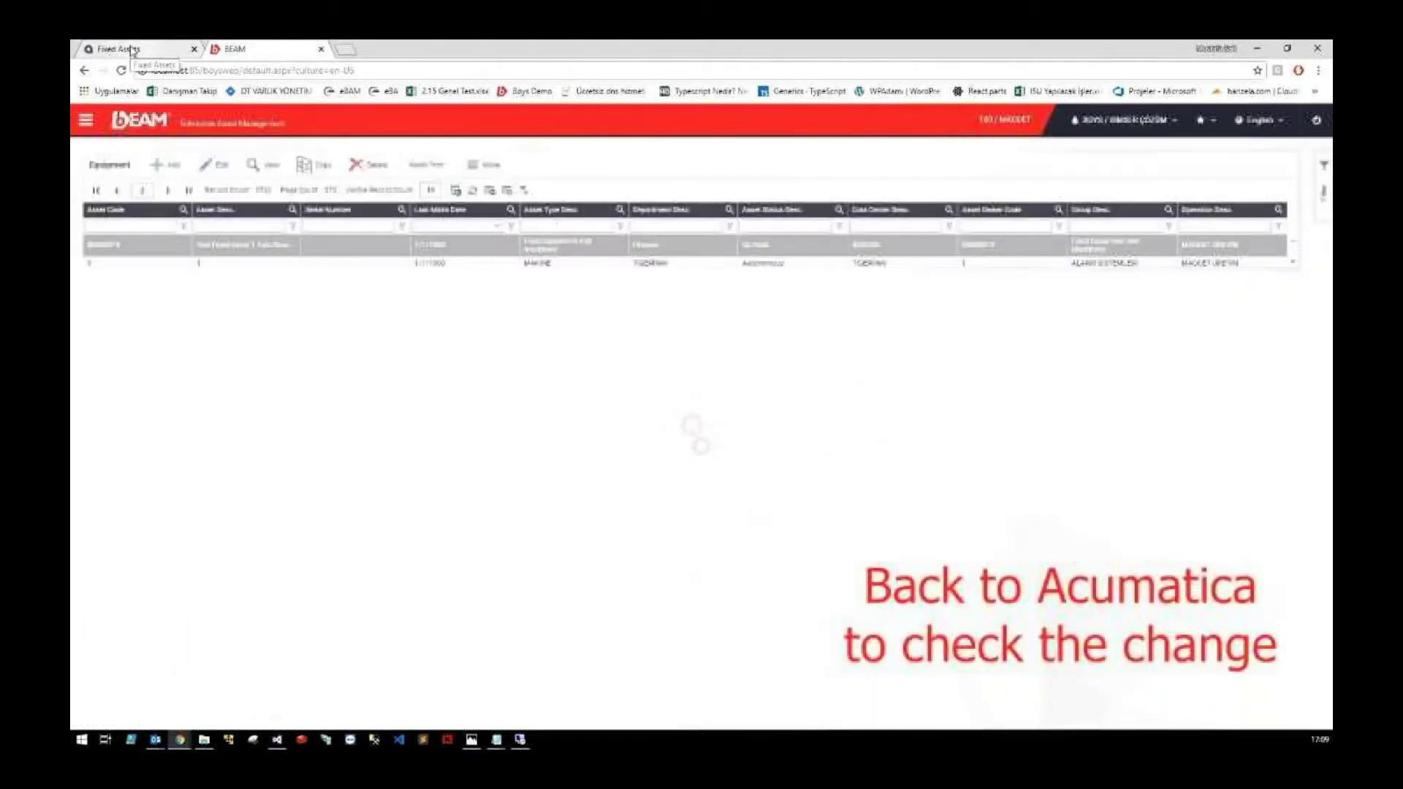
# Switch back to Acumatica, reload the Fixed Assets form and check the description on the last asset record
pyautogui.click(124, 49)
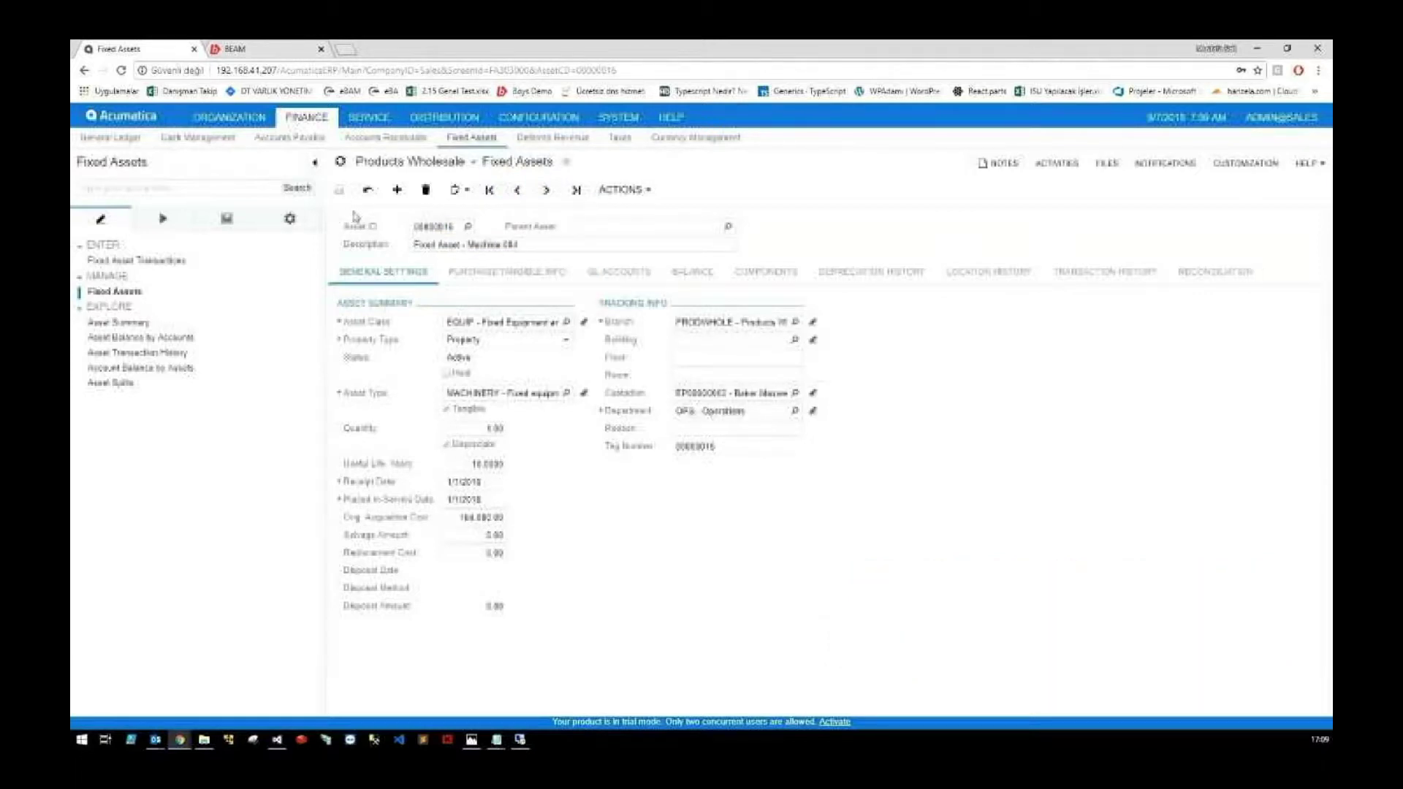
pyautogui.click(121, 70)
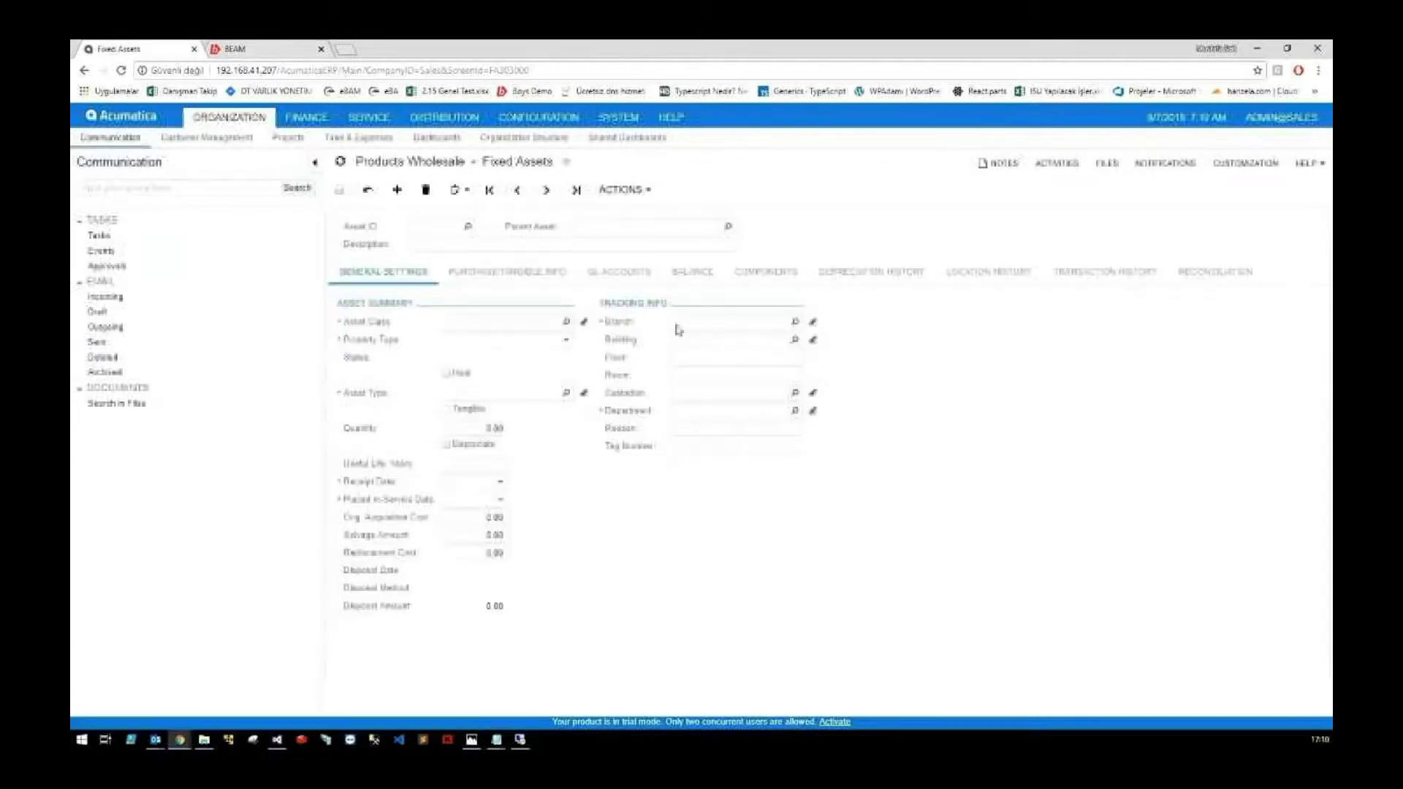
pyautogui.click(576, 190)
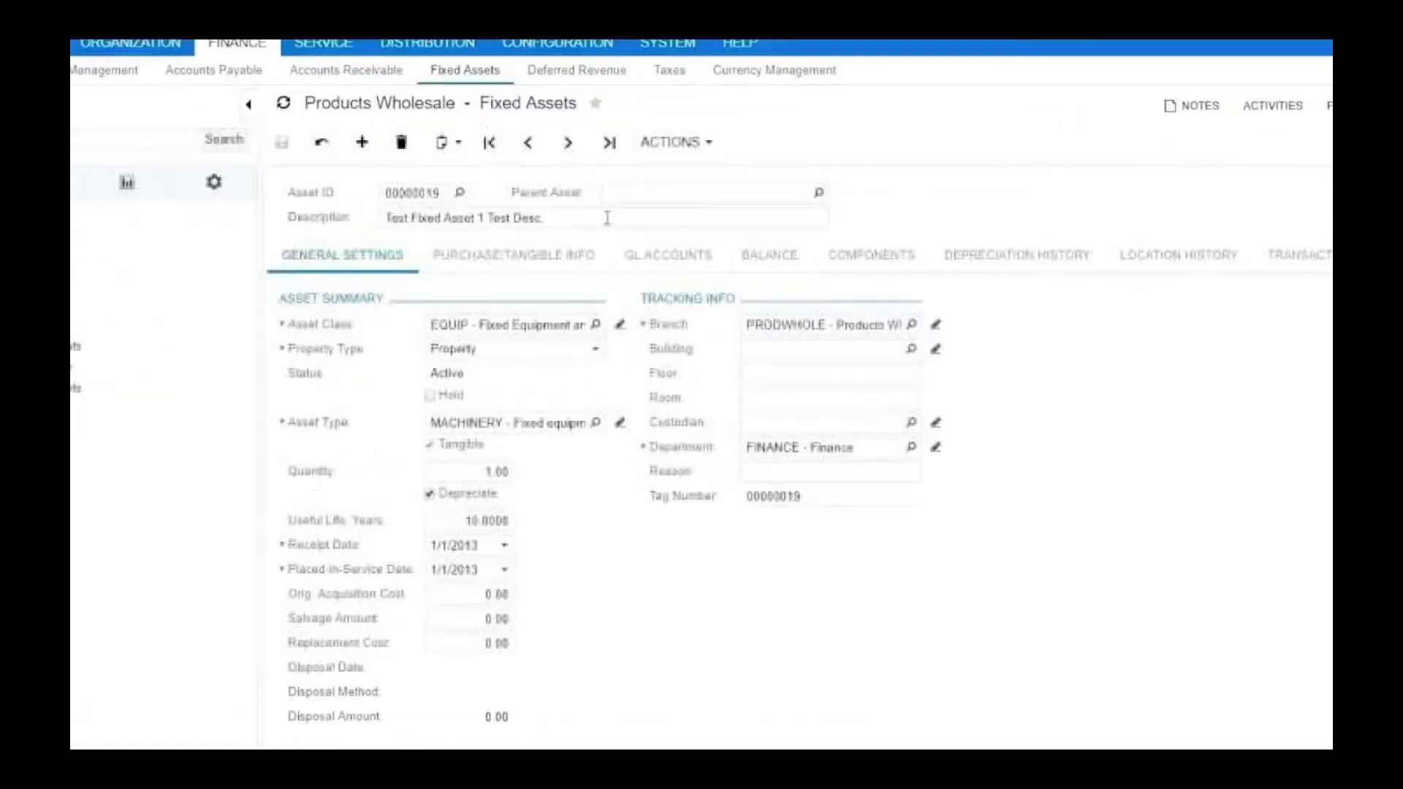
pyautogui.moveTo(487, 139); pyautogui.dragTo(692, 141)
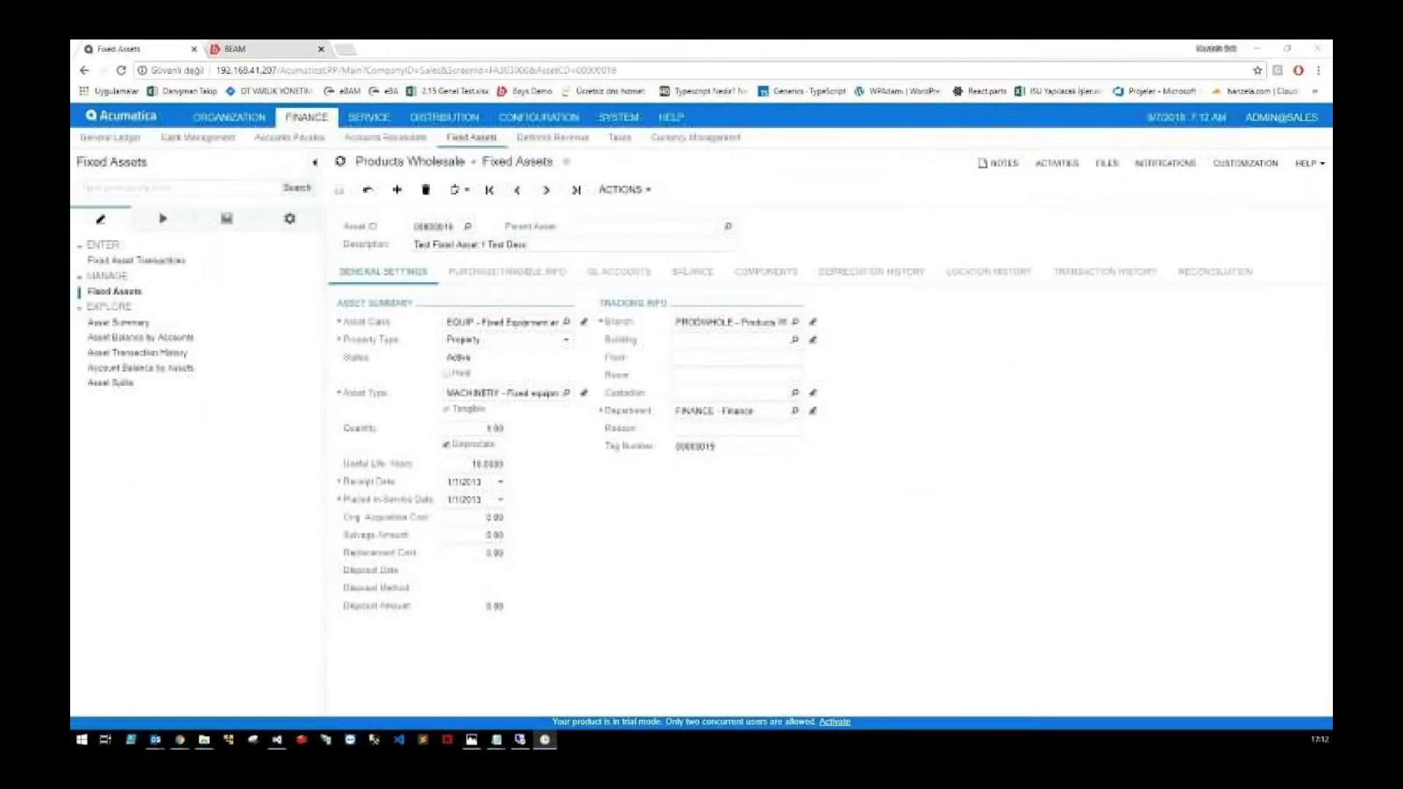
# Open the Inventory Summary in the Distribution area and look up the Acer Laptop Computer item
pyautogui.click(444, 117)
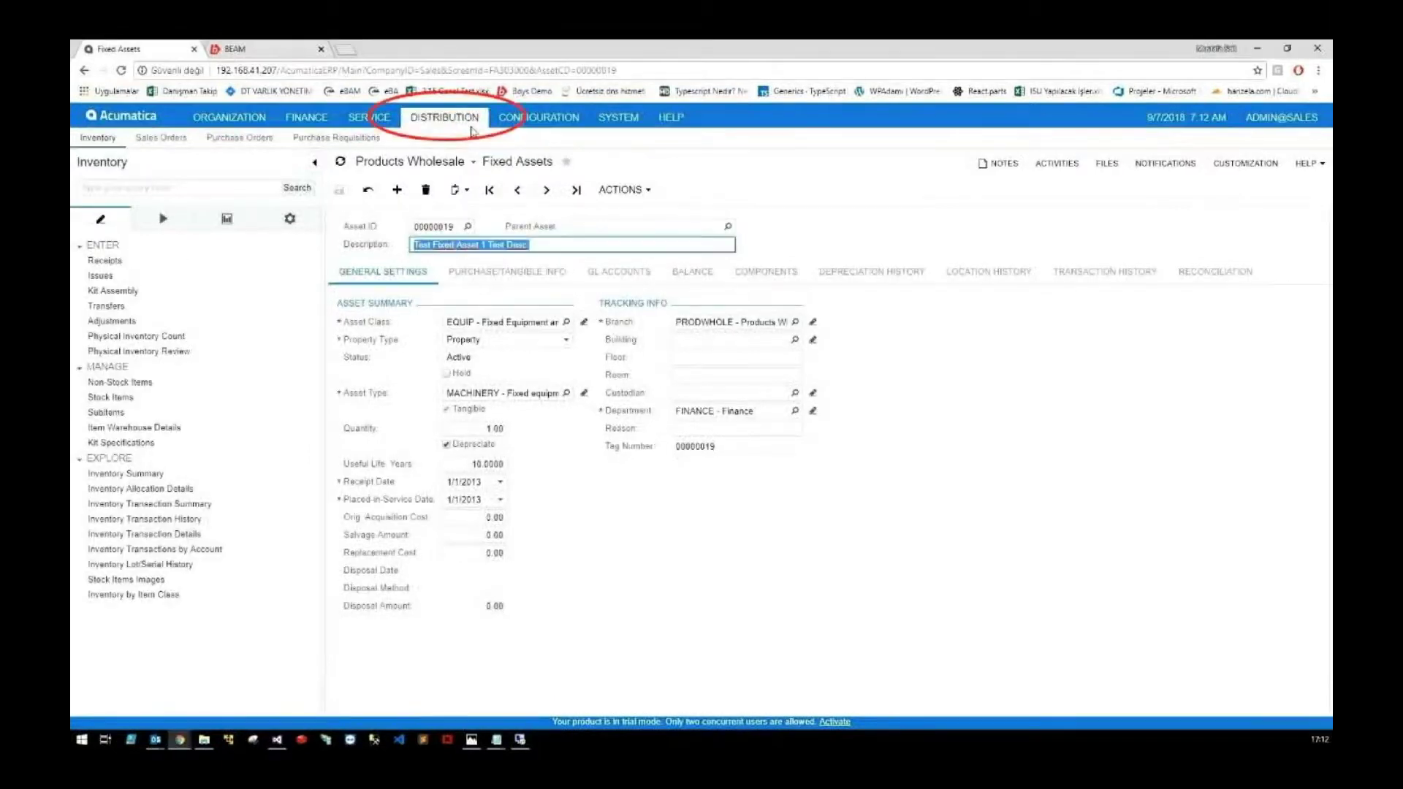
pyautogui.click(114, 399)
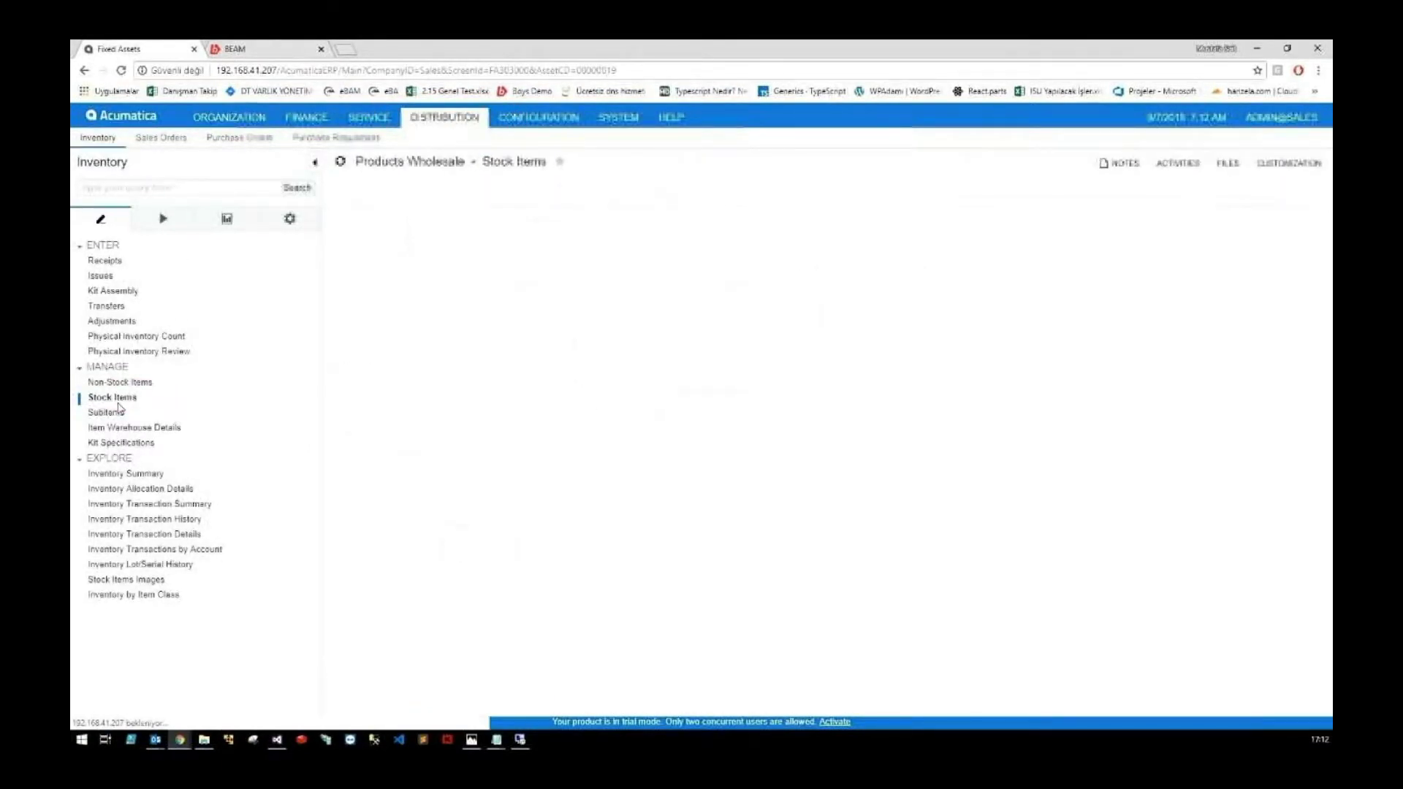
pyautogui.click(124, 473)
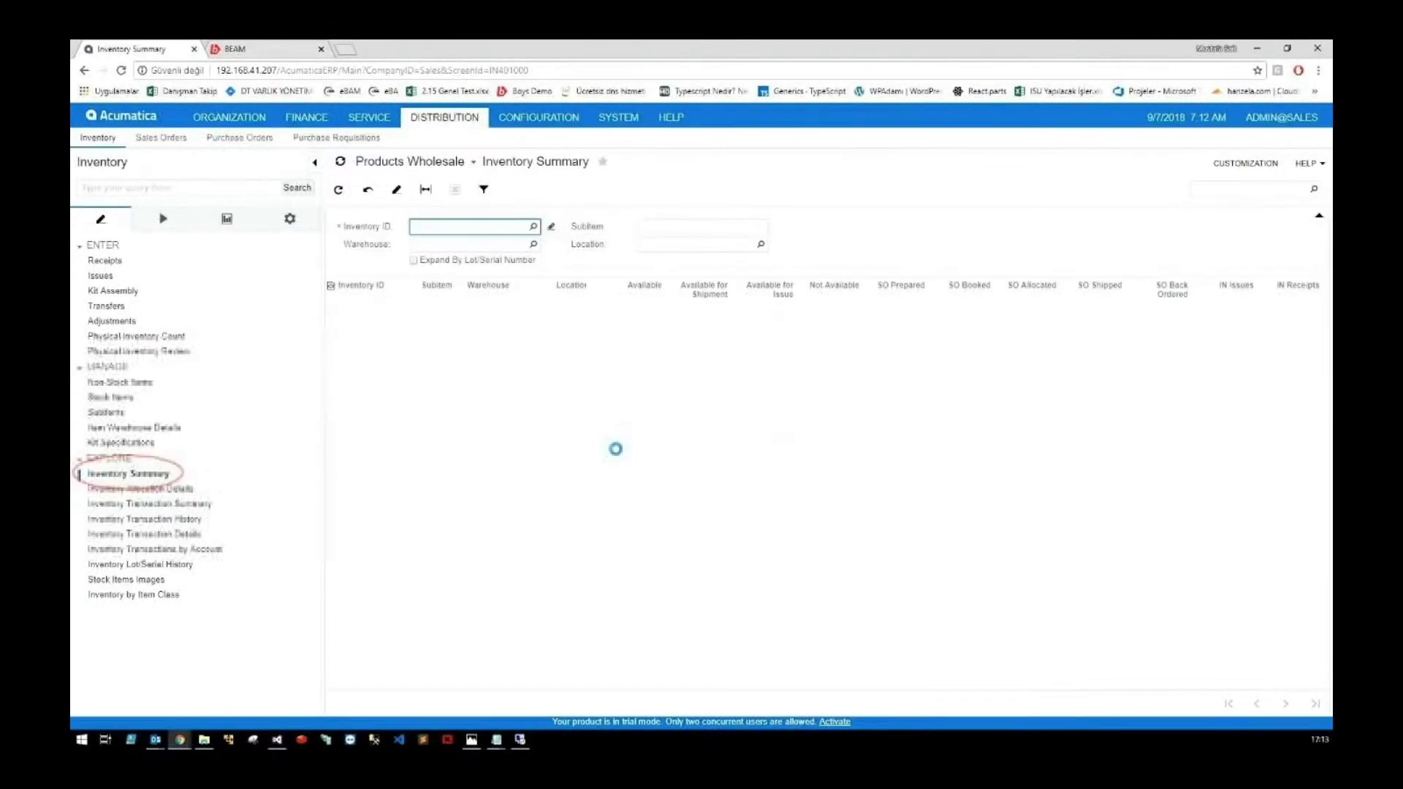
pyautogui.click(532, 227)
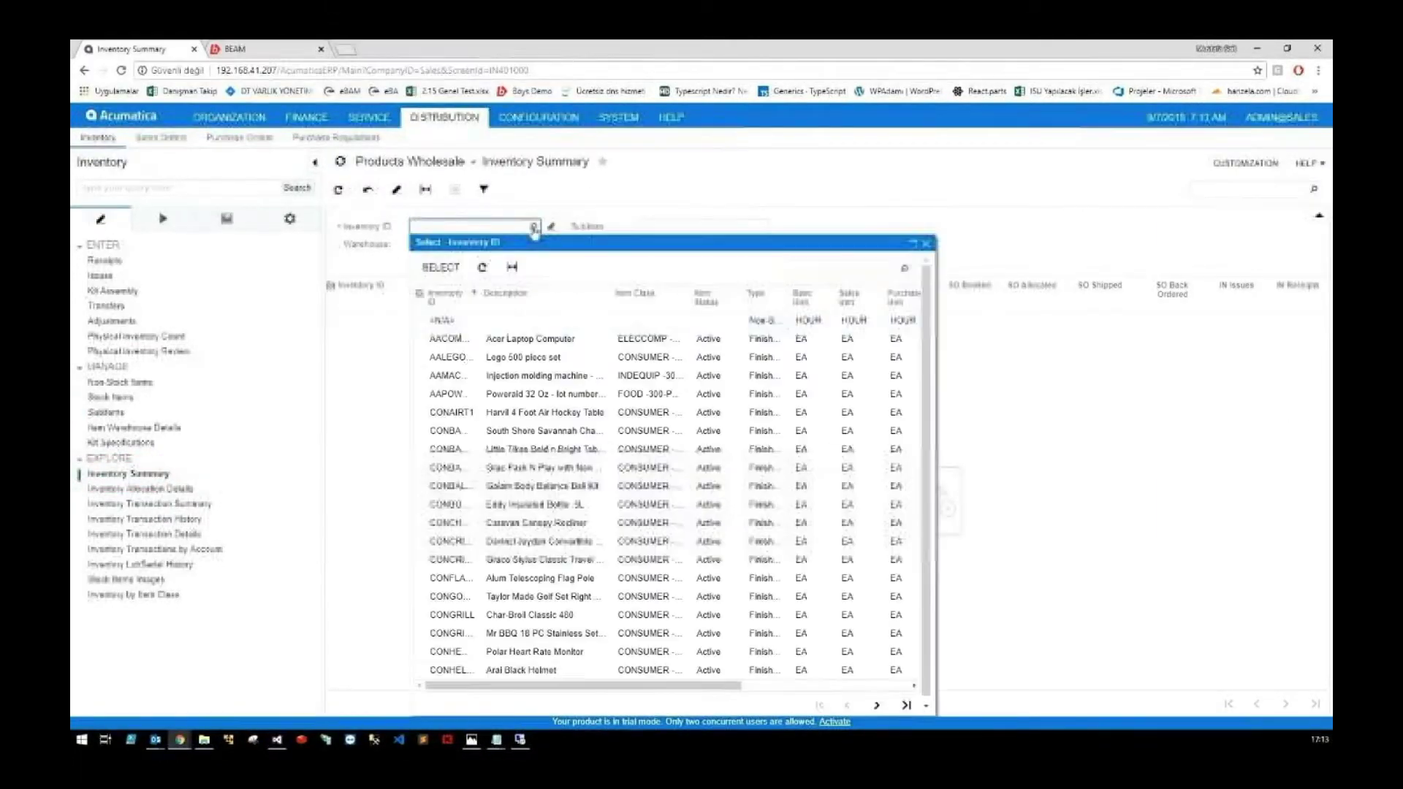
pyautogui.doubleClick(516, 340)
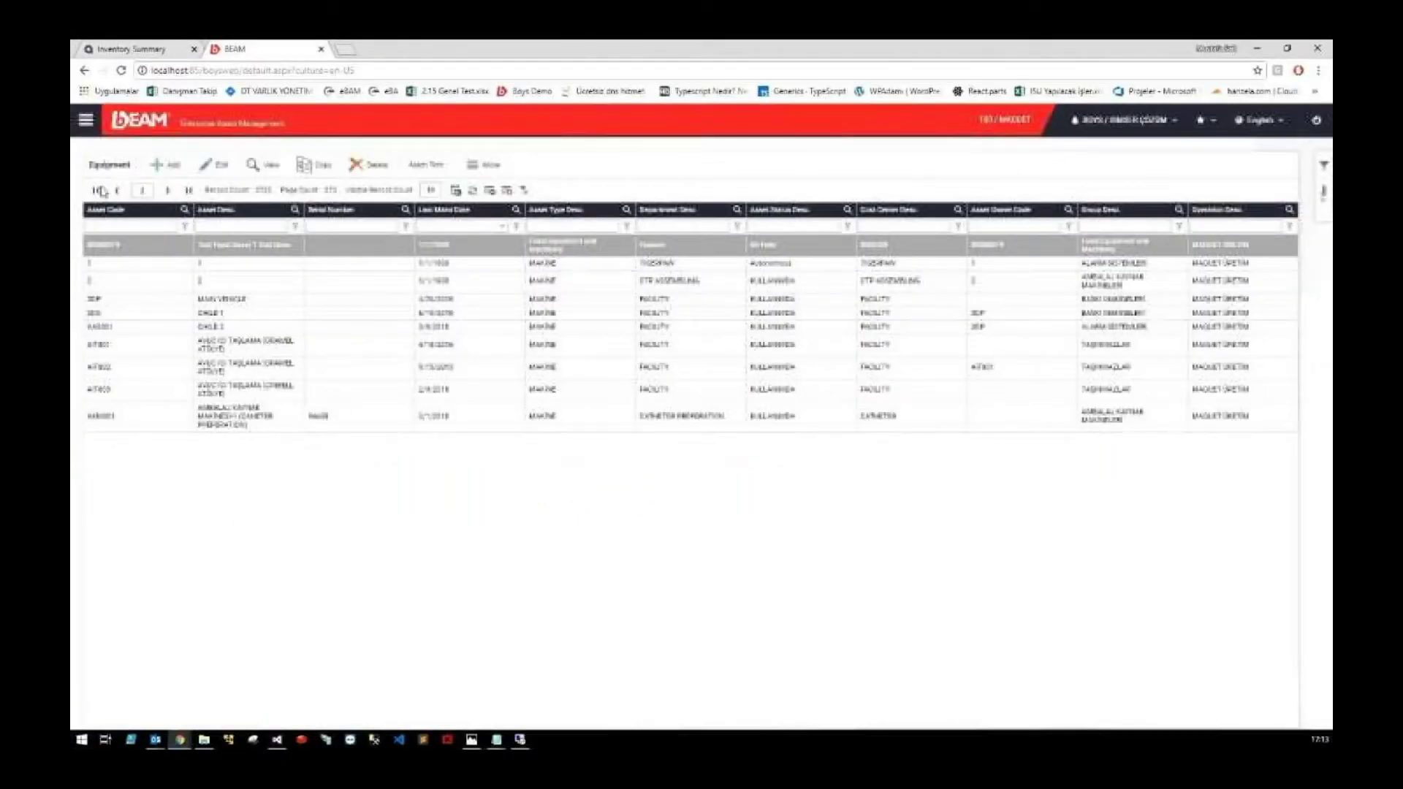
# Switch to BEAM and open the Materials list in the Material module
pyautogui.click(86, 120)
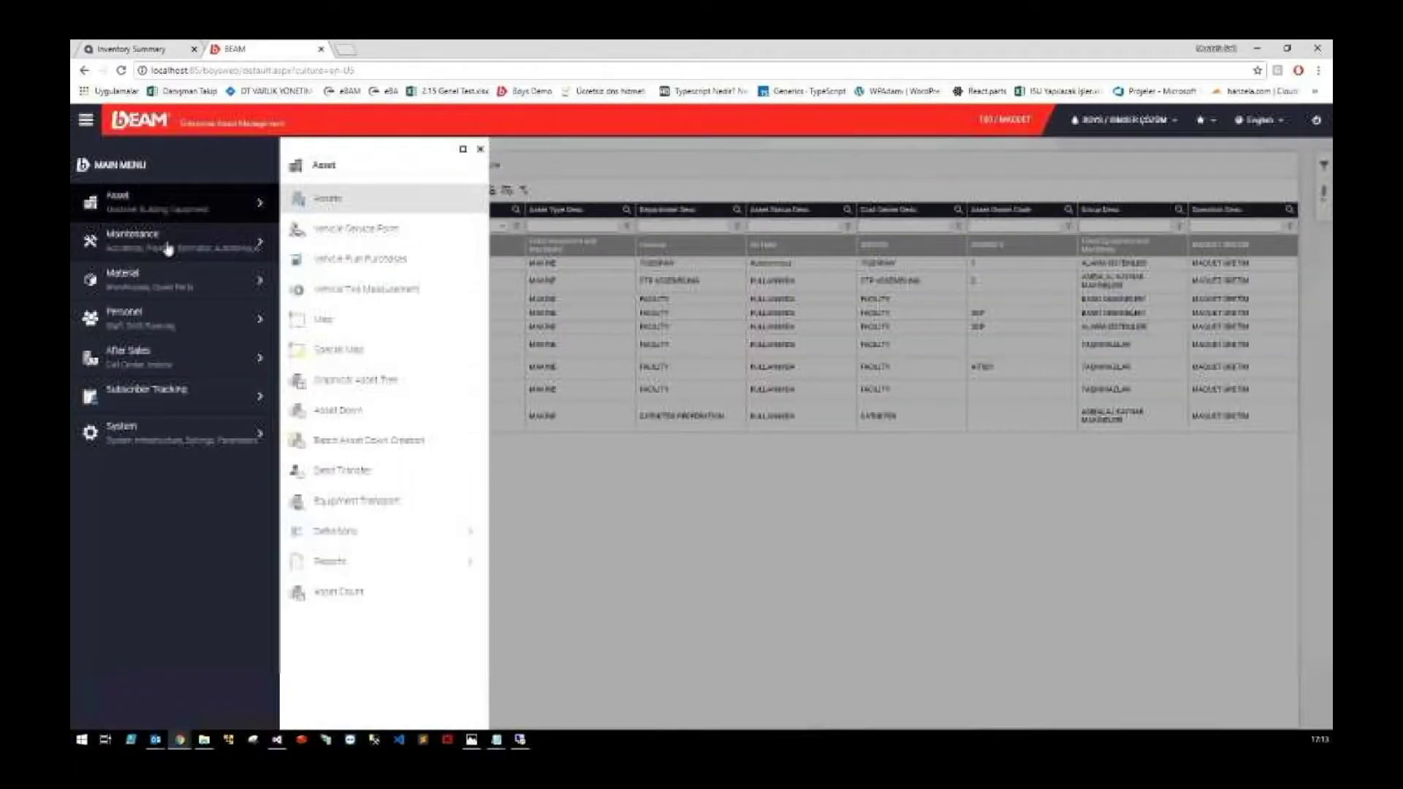
pyautogui.click(168, 282)
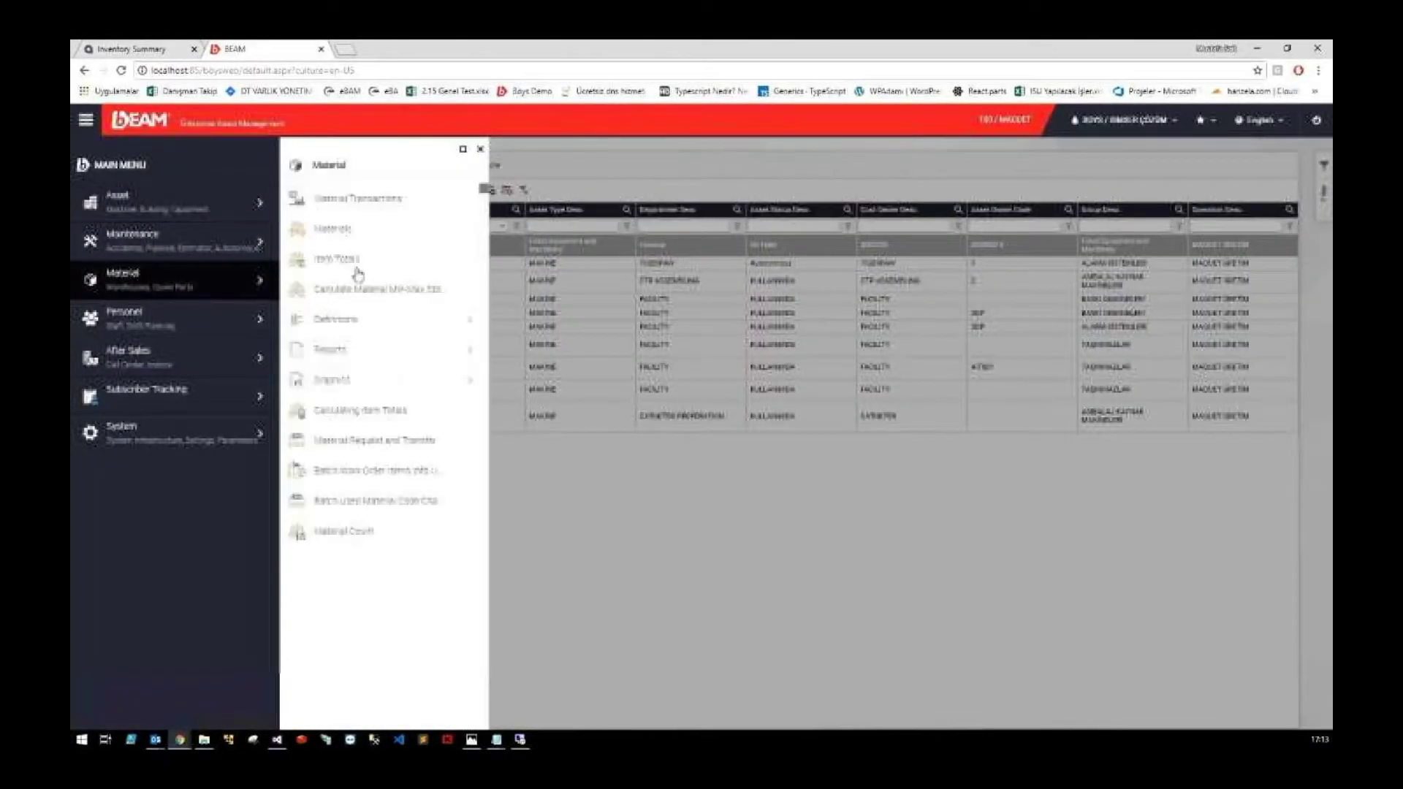
pyautogui.click(339, 230)
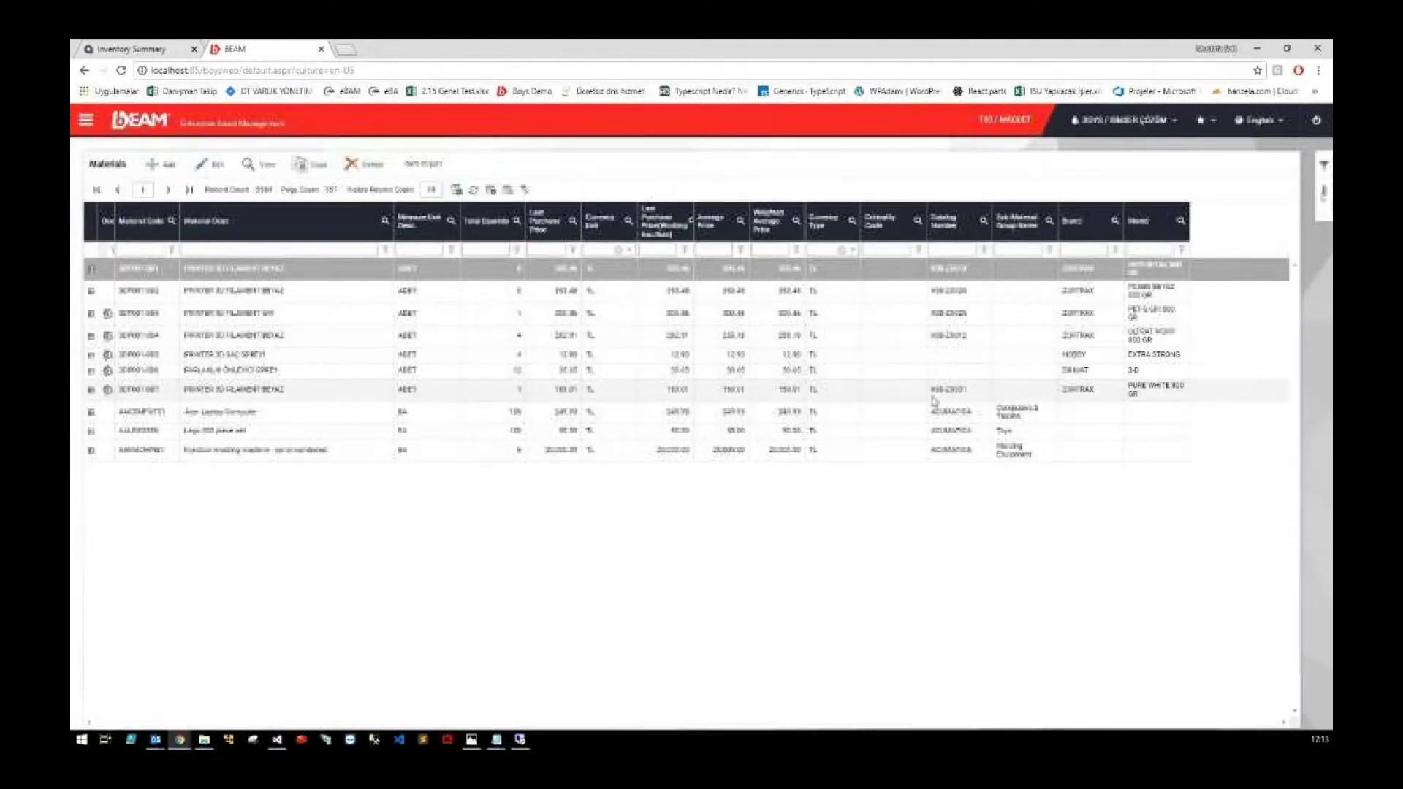
# Filter the materials by catalog number ACUMATICA and open a material from the filtered list
pyautogui.click(1324, 165)
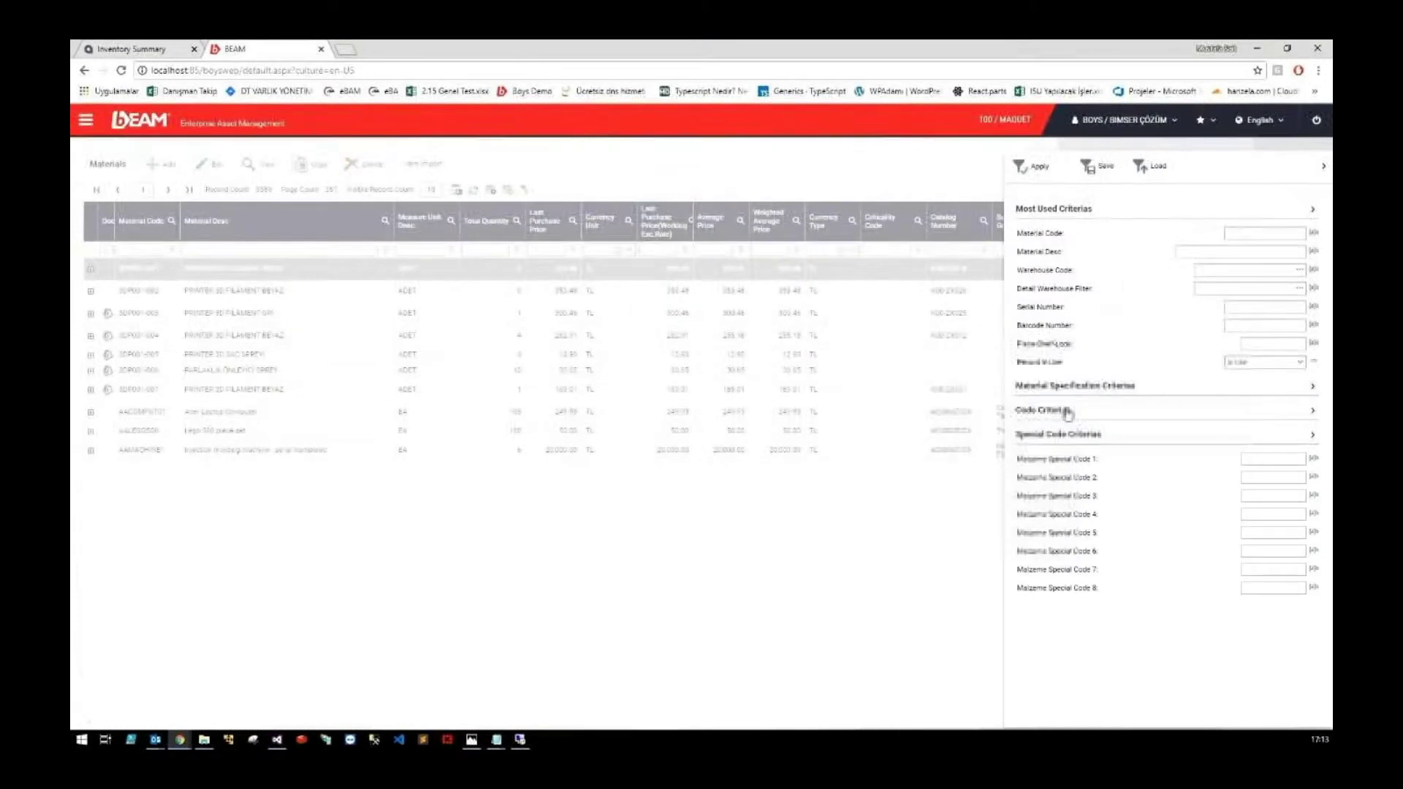
pyautogui.click(1067, 413)
pyautogui.scroll(-3, 1118, 453)
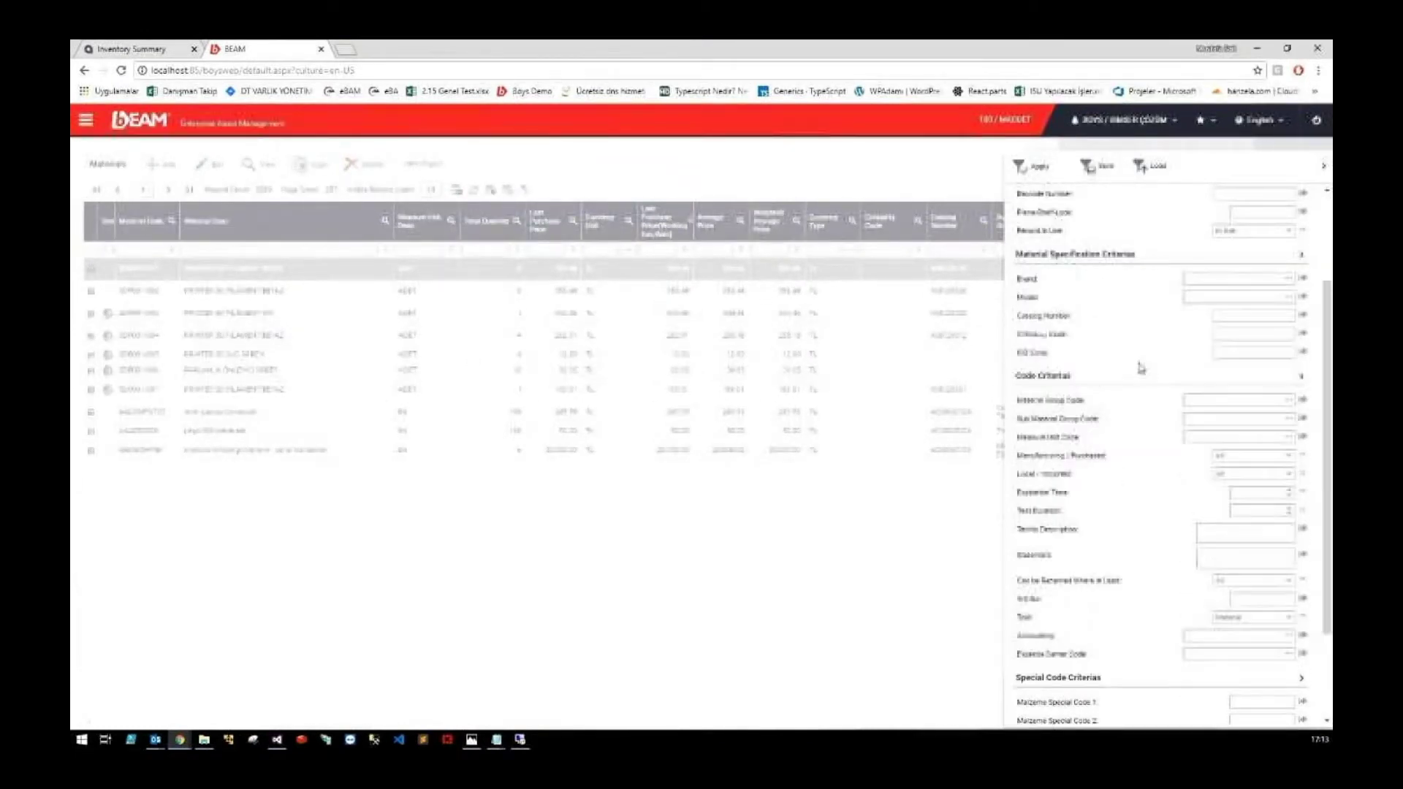
pyautogui.click(1230, 318)
pyautogui.write('4')
pyautogui.click(1023, 167)
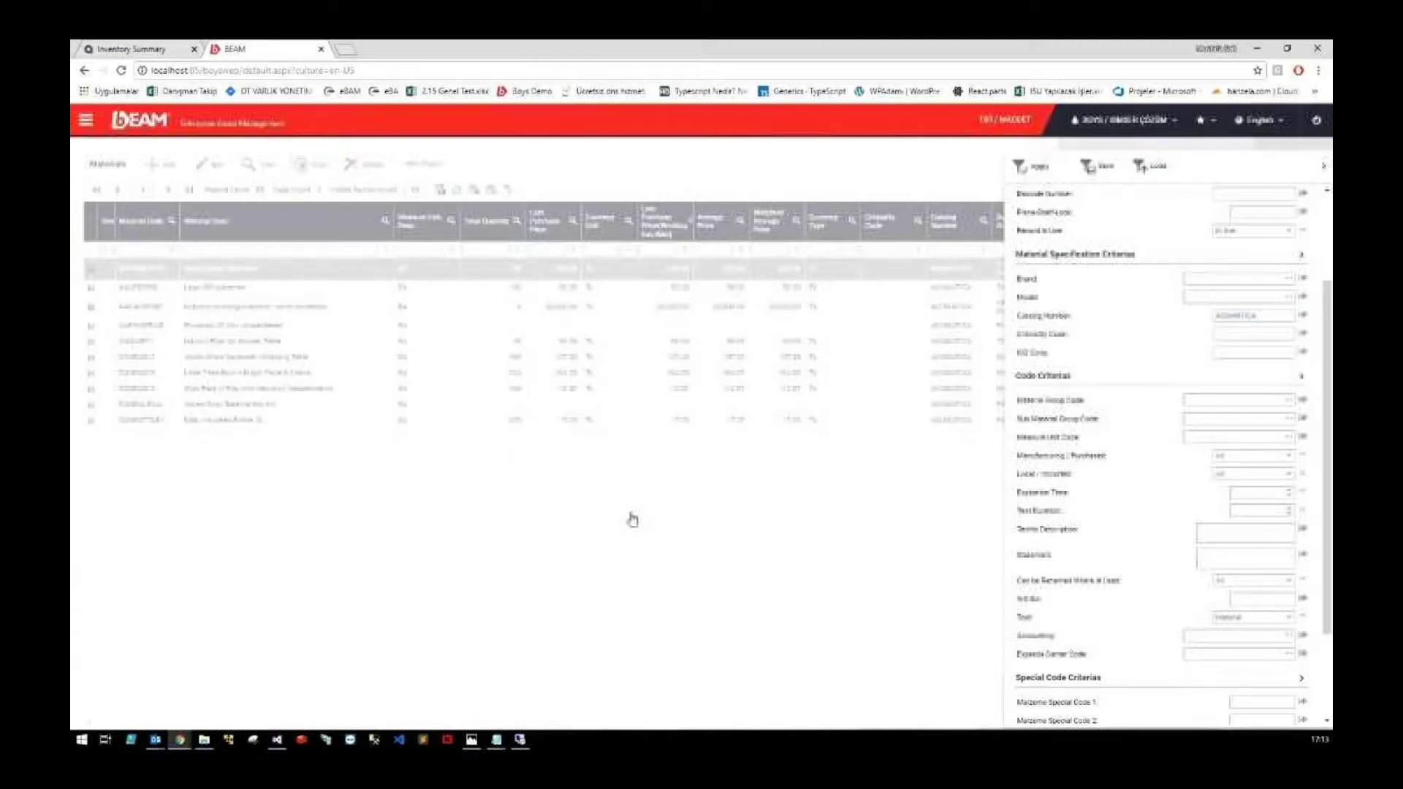
pyautogui.doubleClick(312, 415)
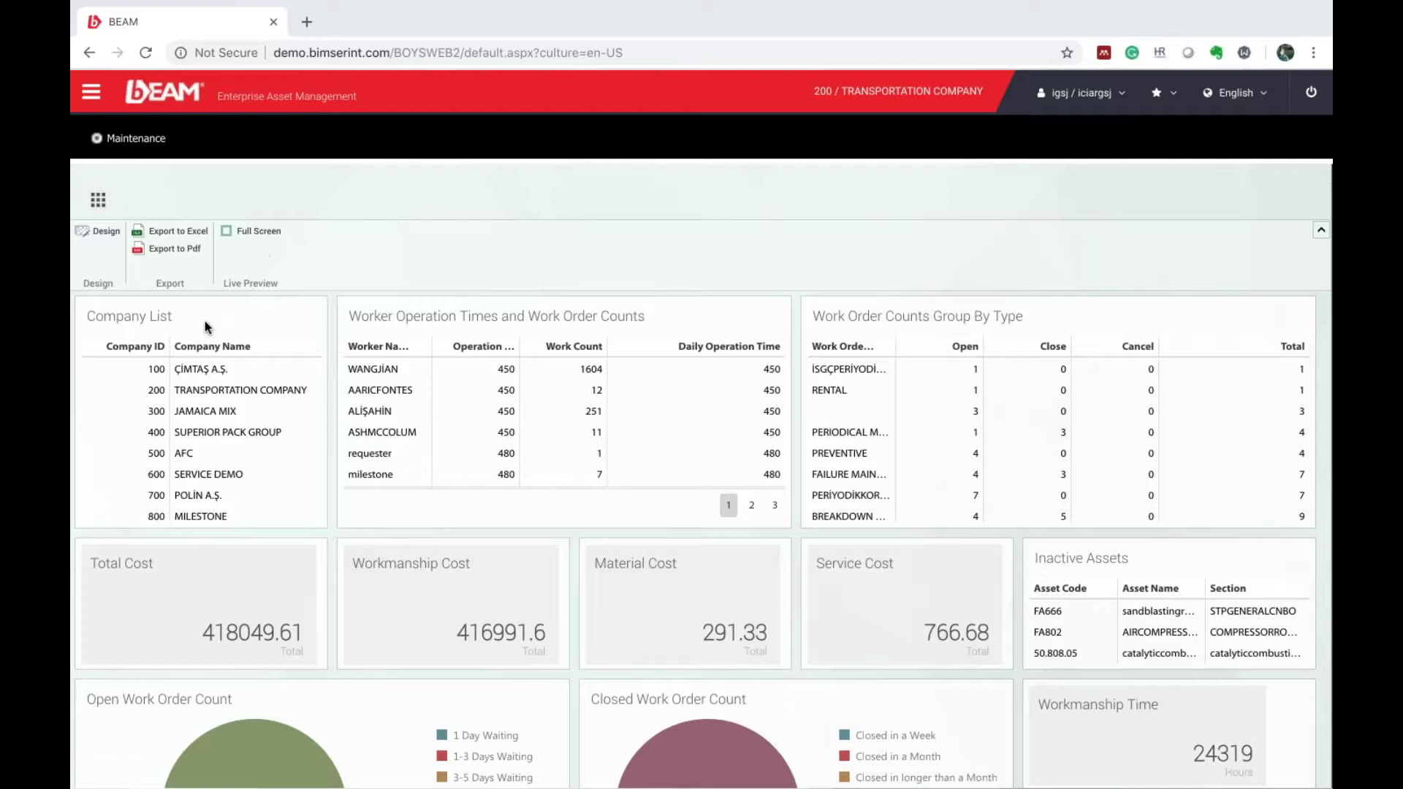
# Look through the BEAM dashboard's work order counts by type, cost totals and open and closed work order charts
pyautogui.scroll(-3, 906, 491)
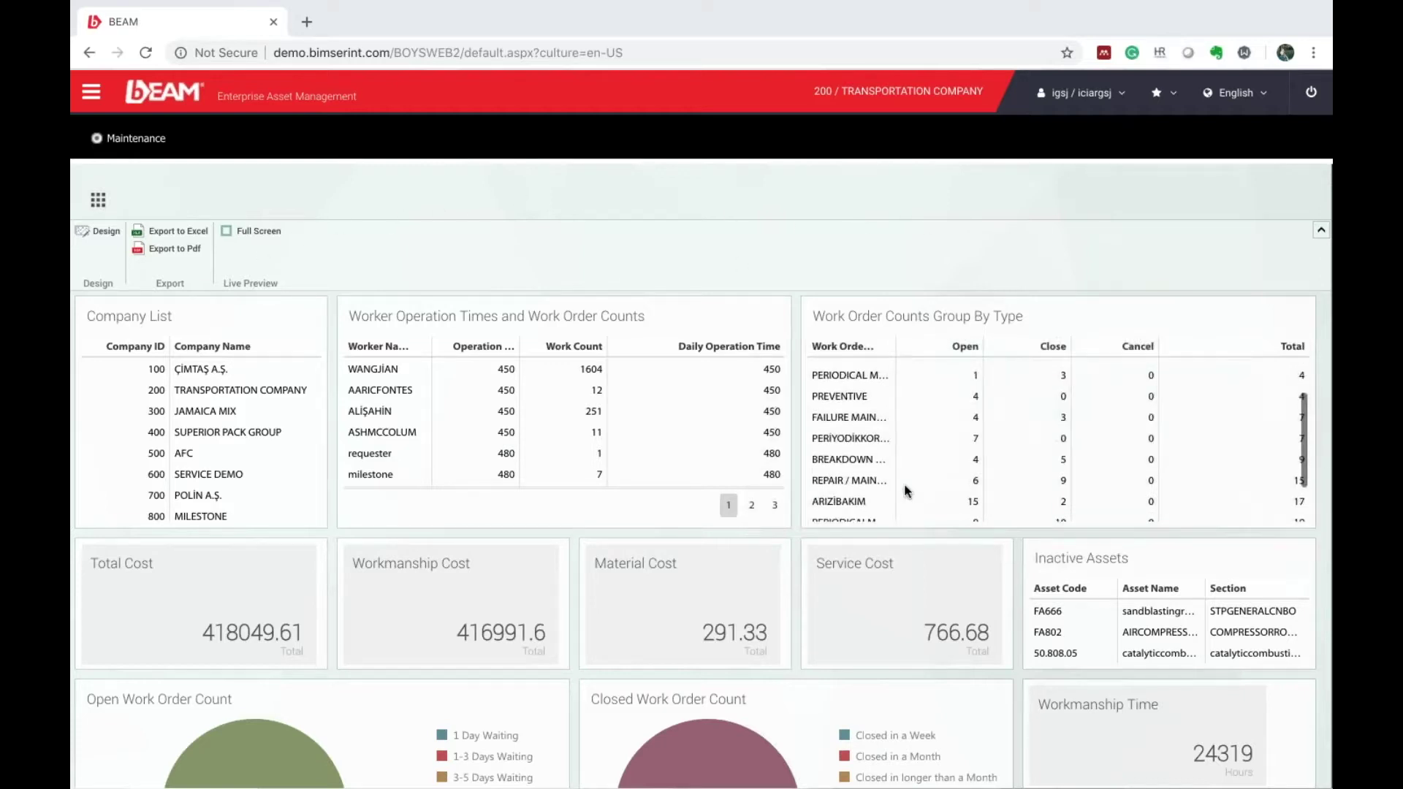
pyautogui.scroll(-3, 811, 510)
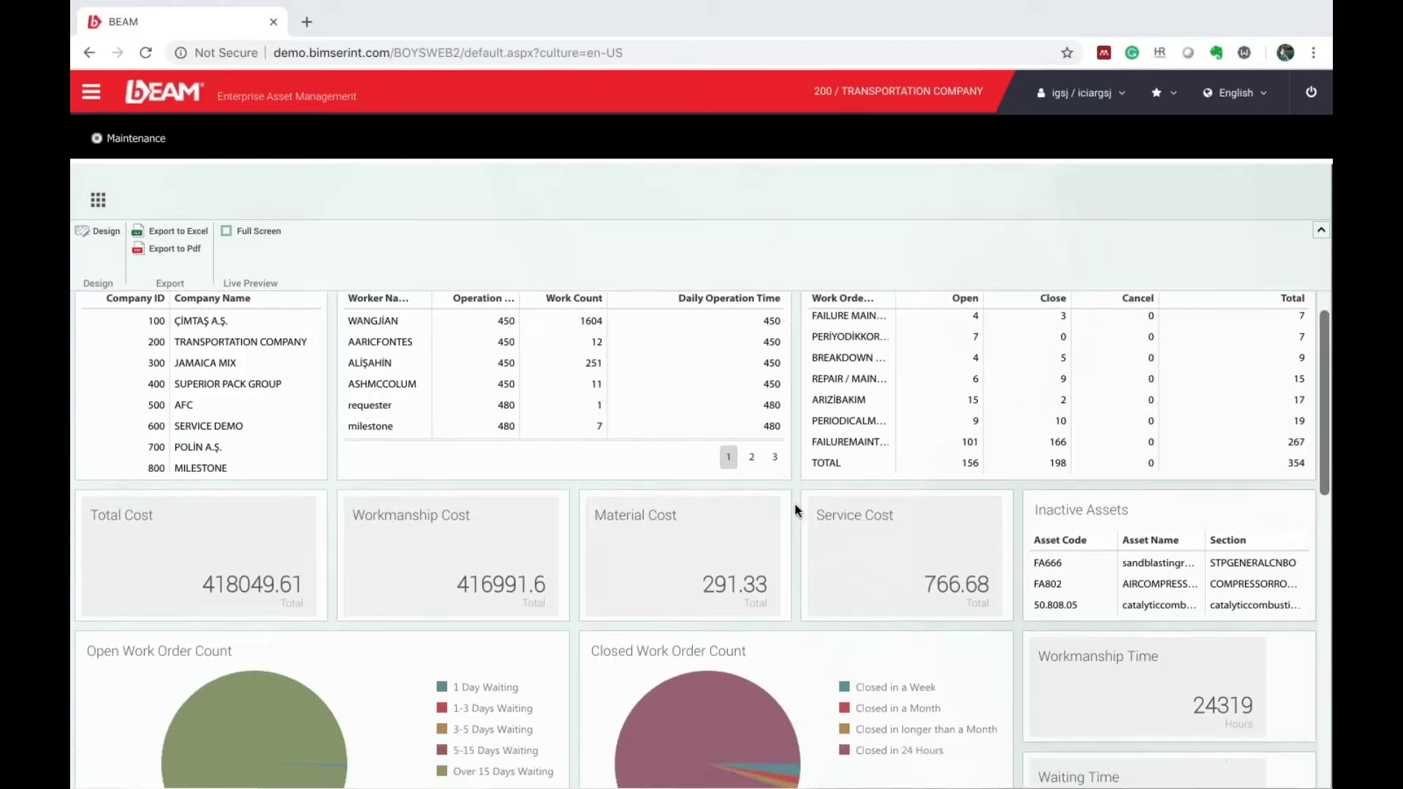
pyautogui.scroll(-1, 798, 508)
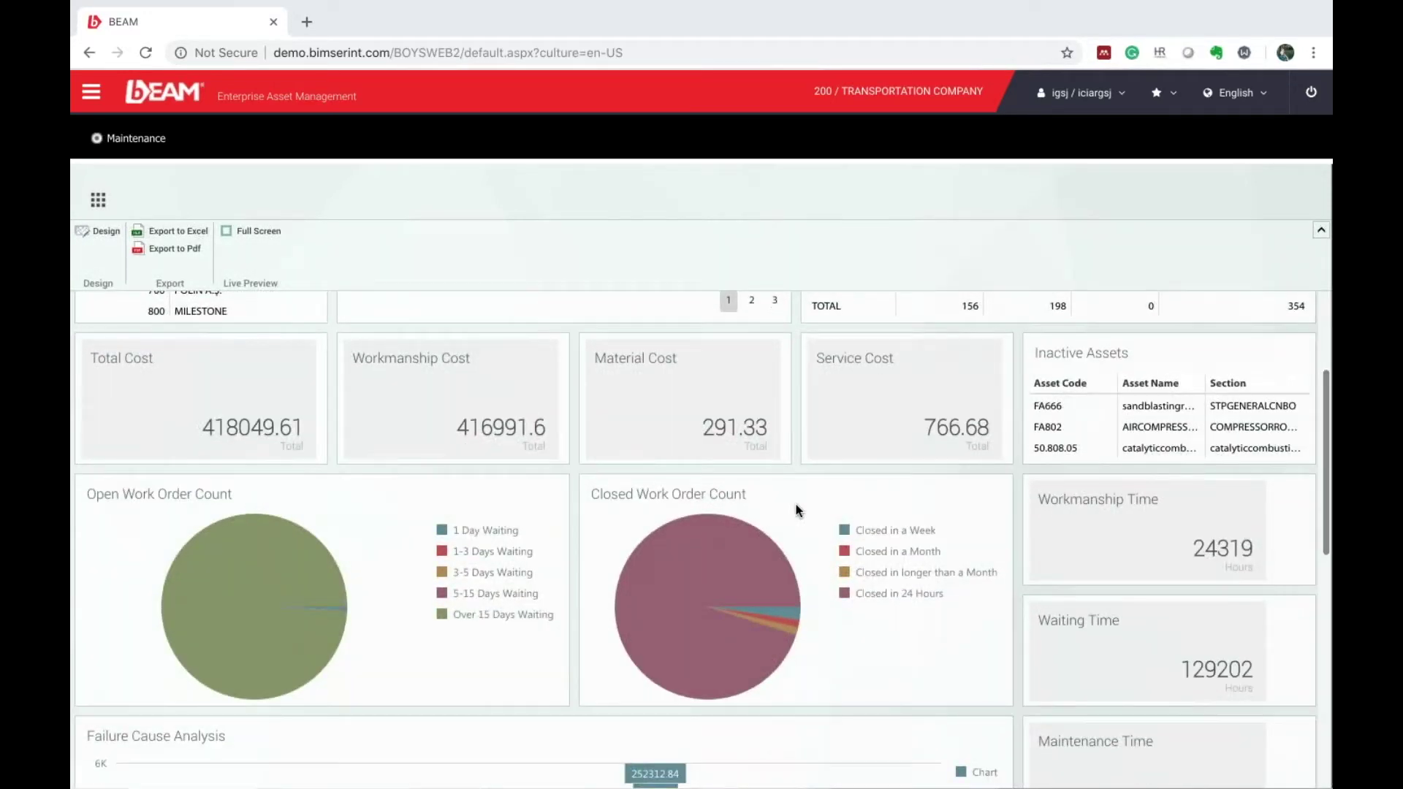
pyautogui.scroll(3, 795, 508)
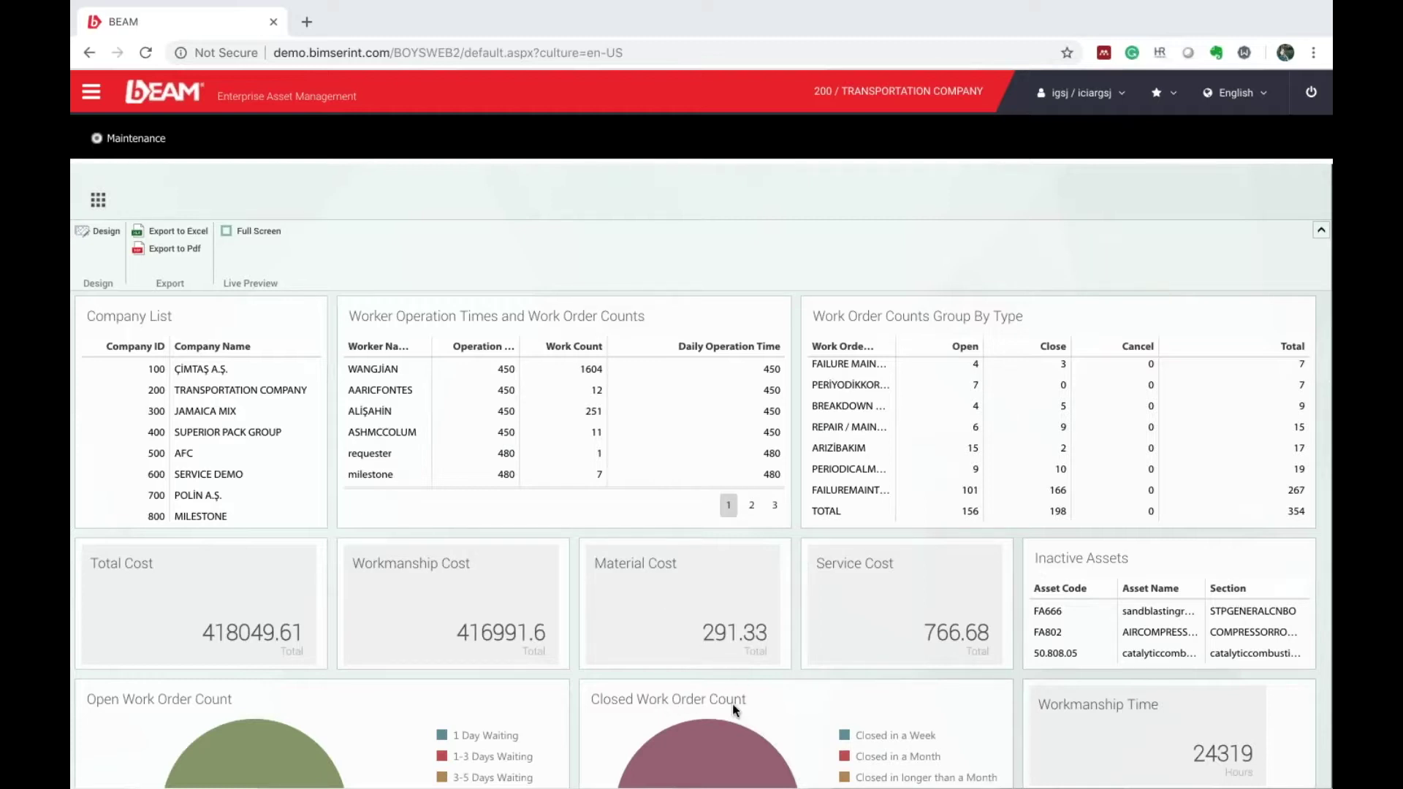
pyautogui.scroll(-2, 730, 703)
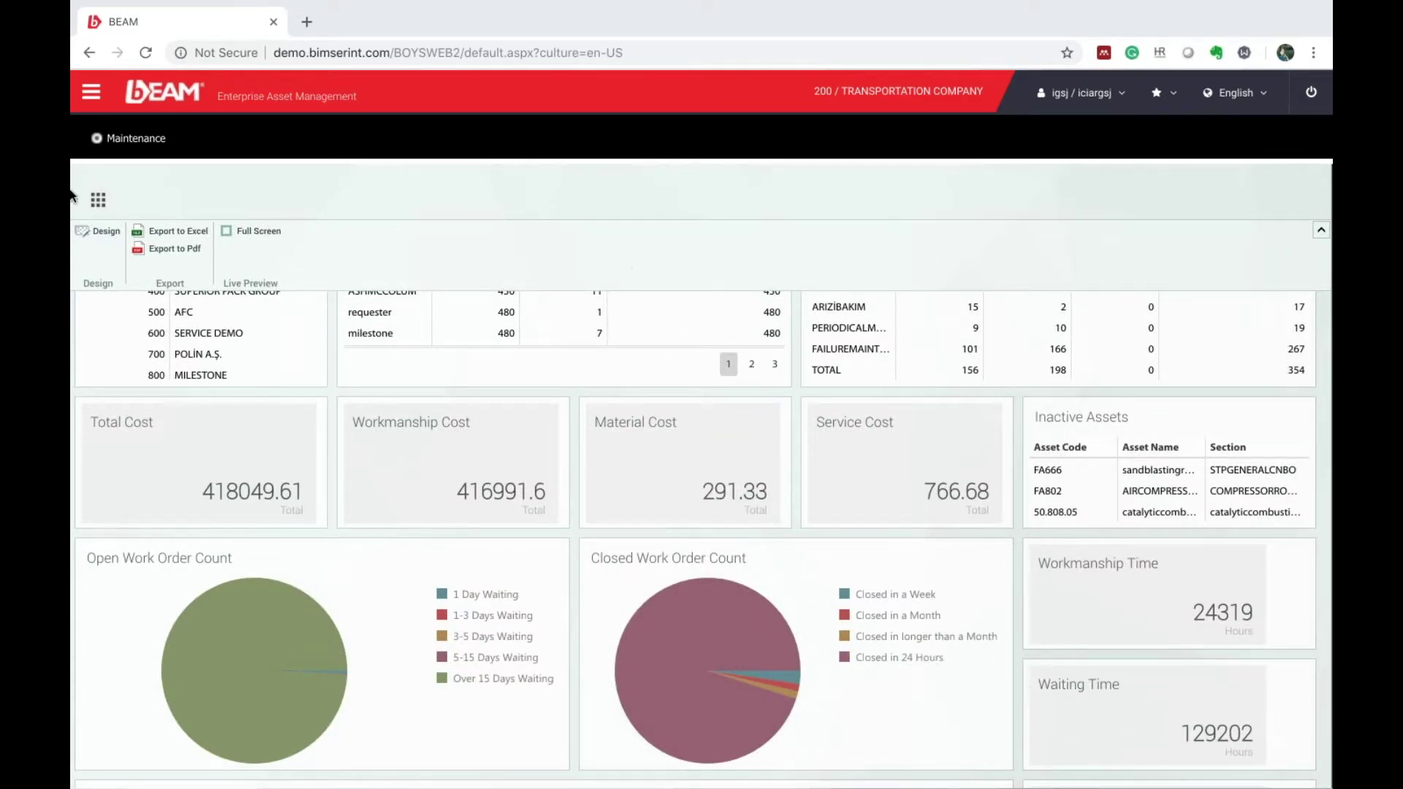
# Open the Assets list in the Asset module and filter the asset descriptions by truck
pyautogui.click(92, 95)
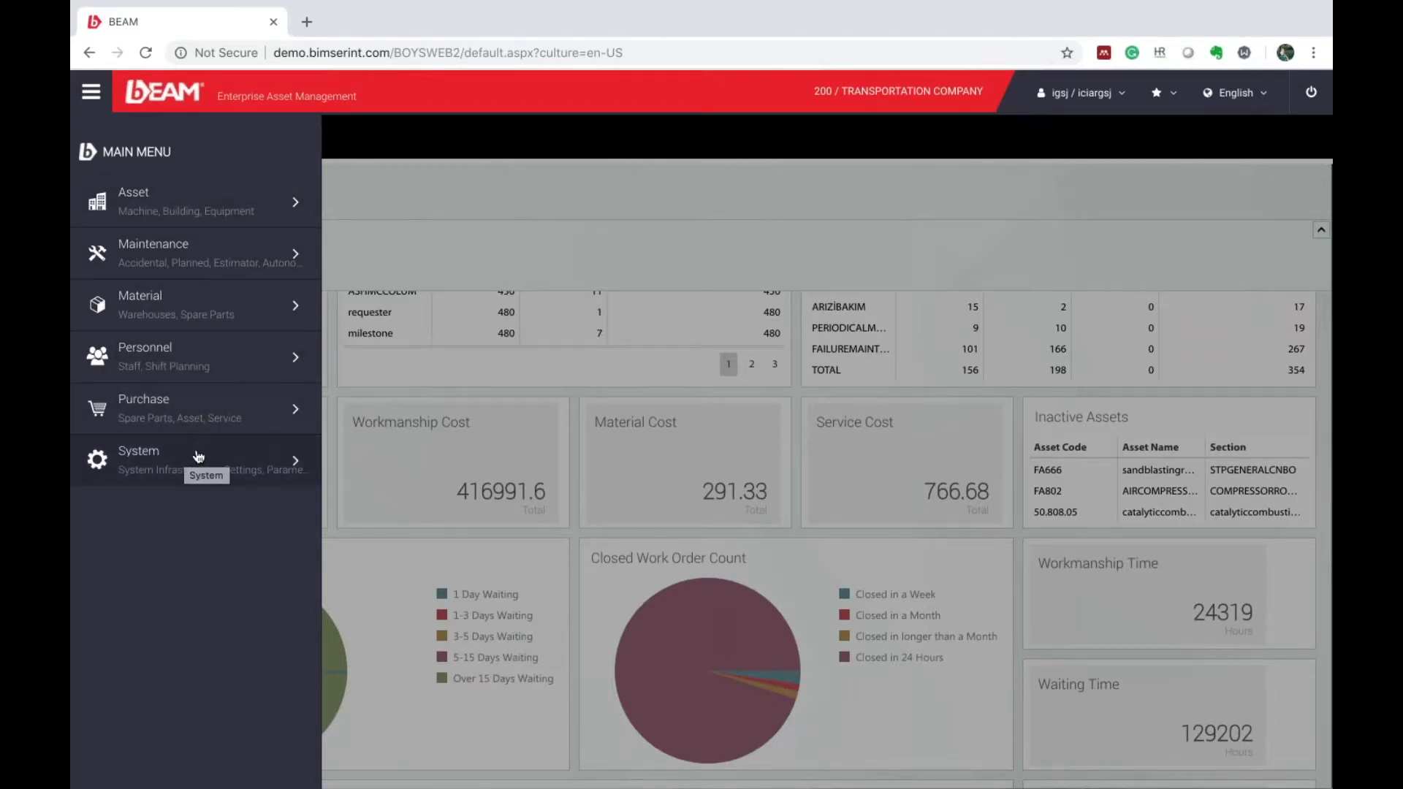
pyautogui.click(241, 193)
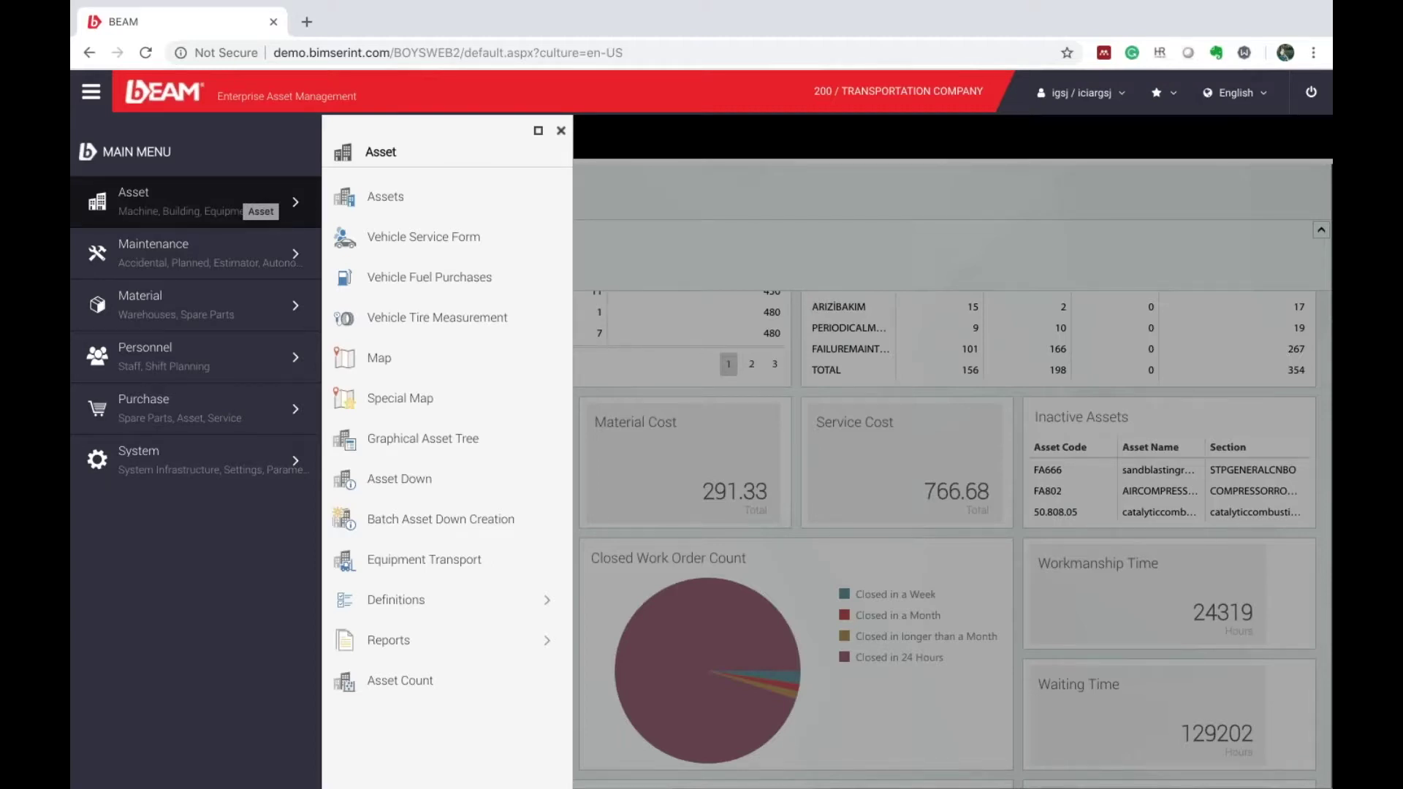
pyautogui.click(385, 196)
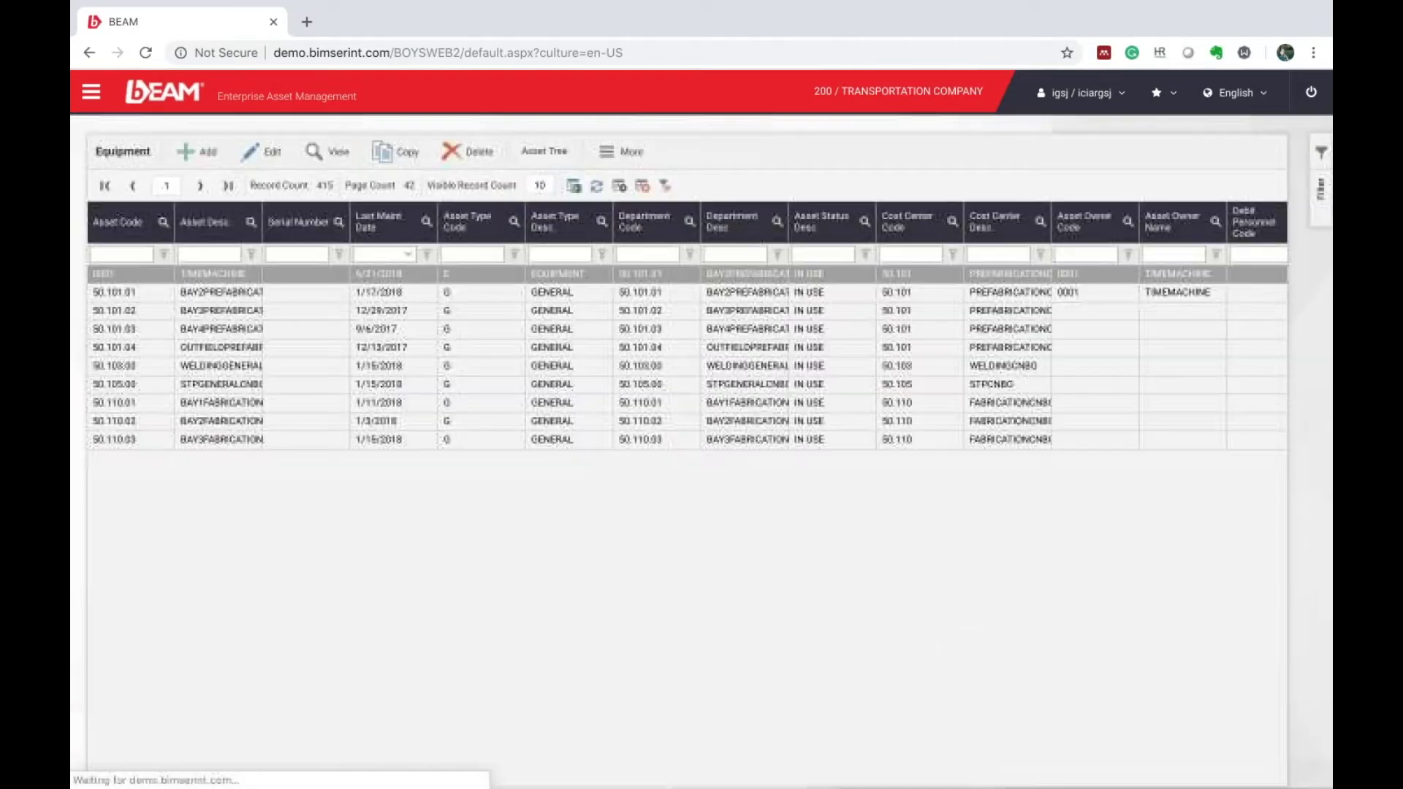
pyautogui.click(211, 253)
pyautogui.write('truck')
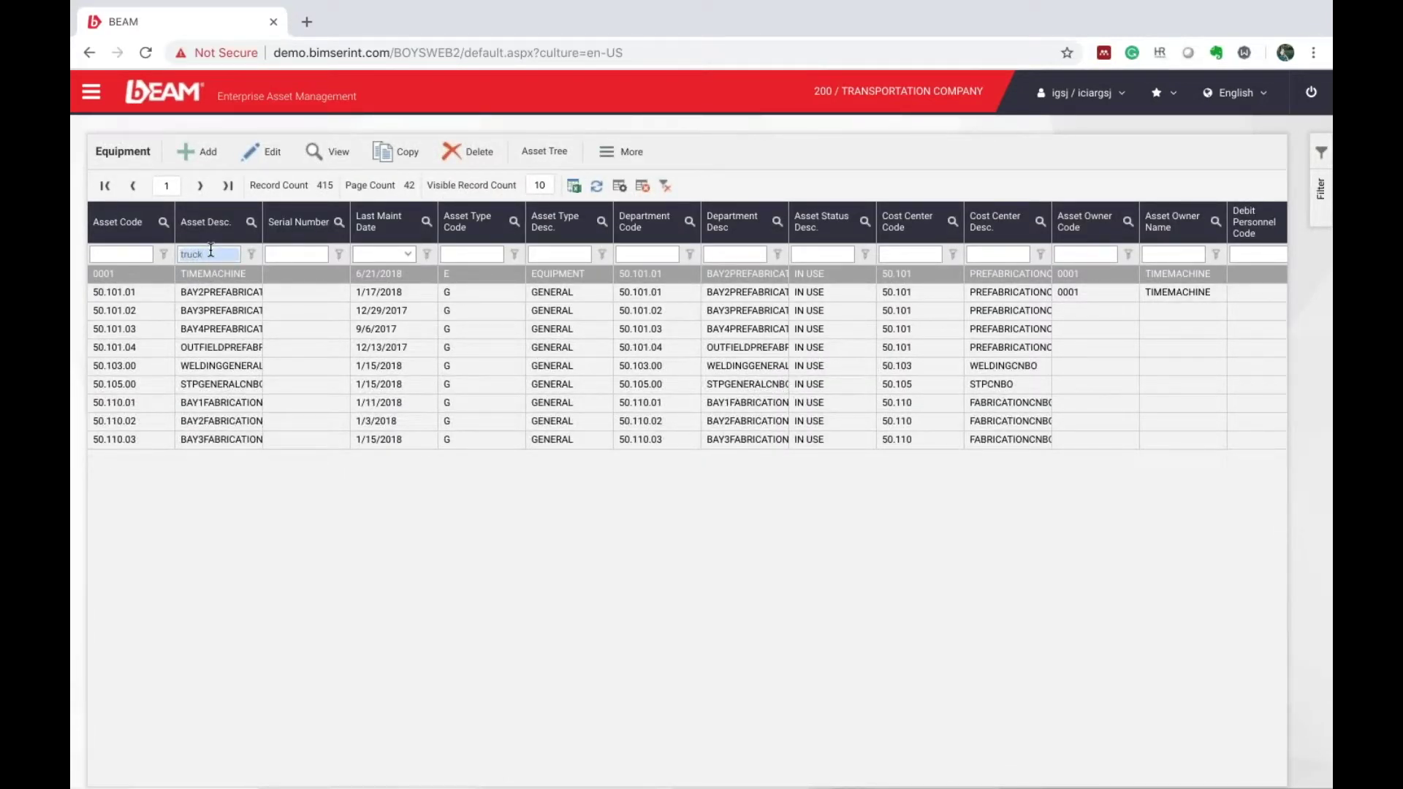
pyautogui.press('Tab')
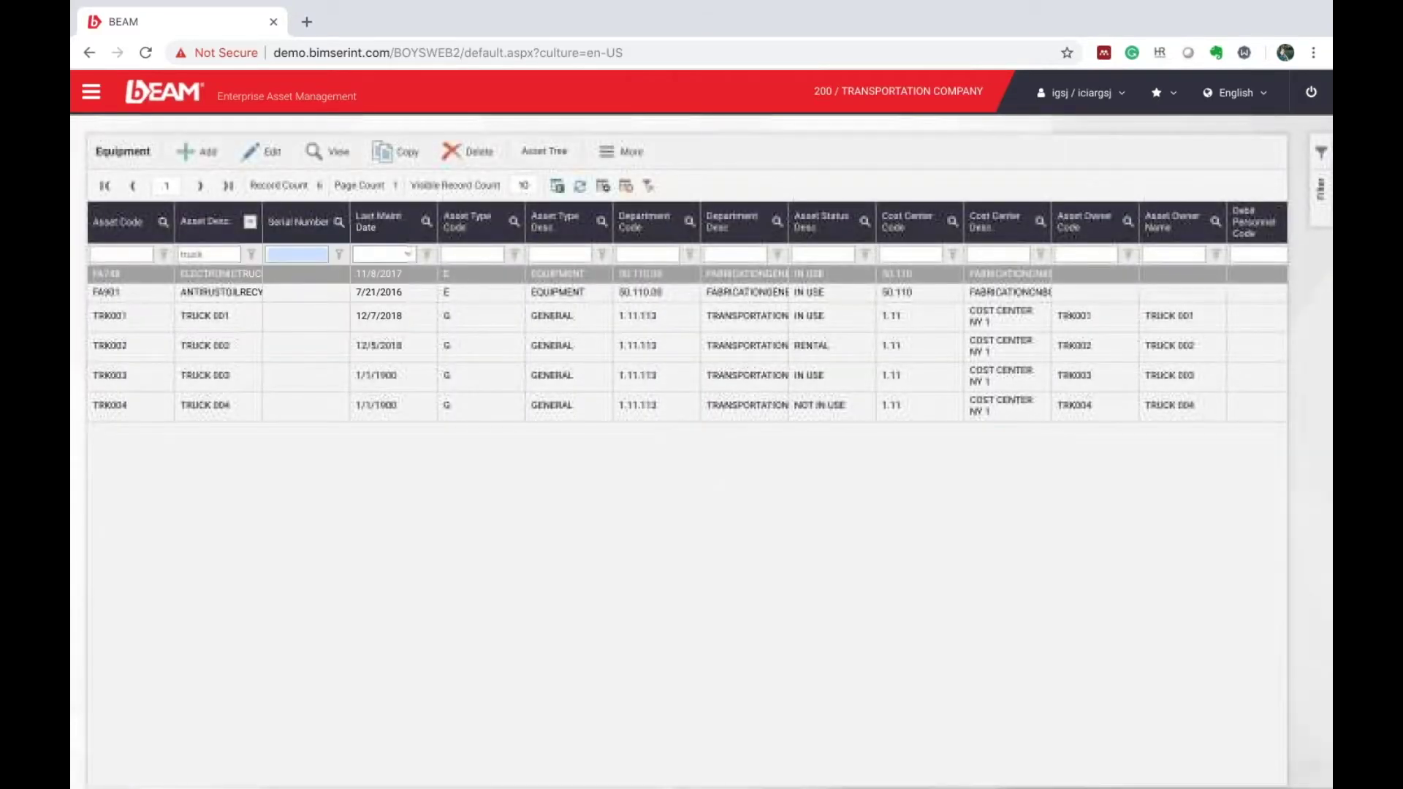
# In the TRUCK 001 asset's maintenance plans, start a new entry and examine the work steps of plan MP01
pyautogui.click(211, 313)
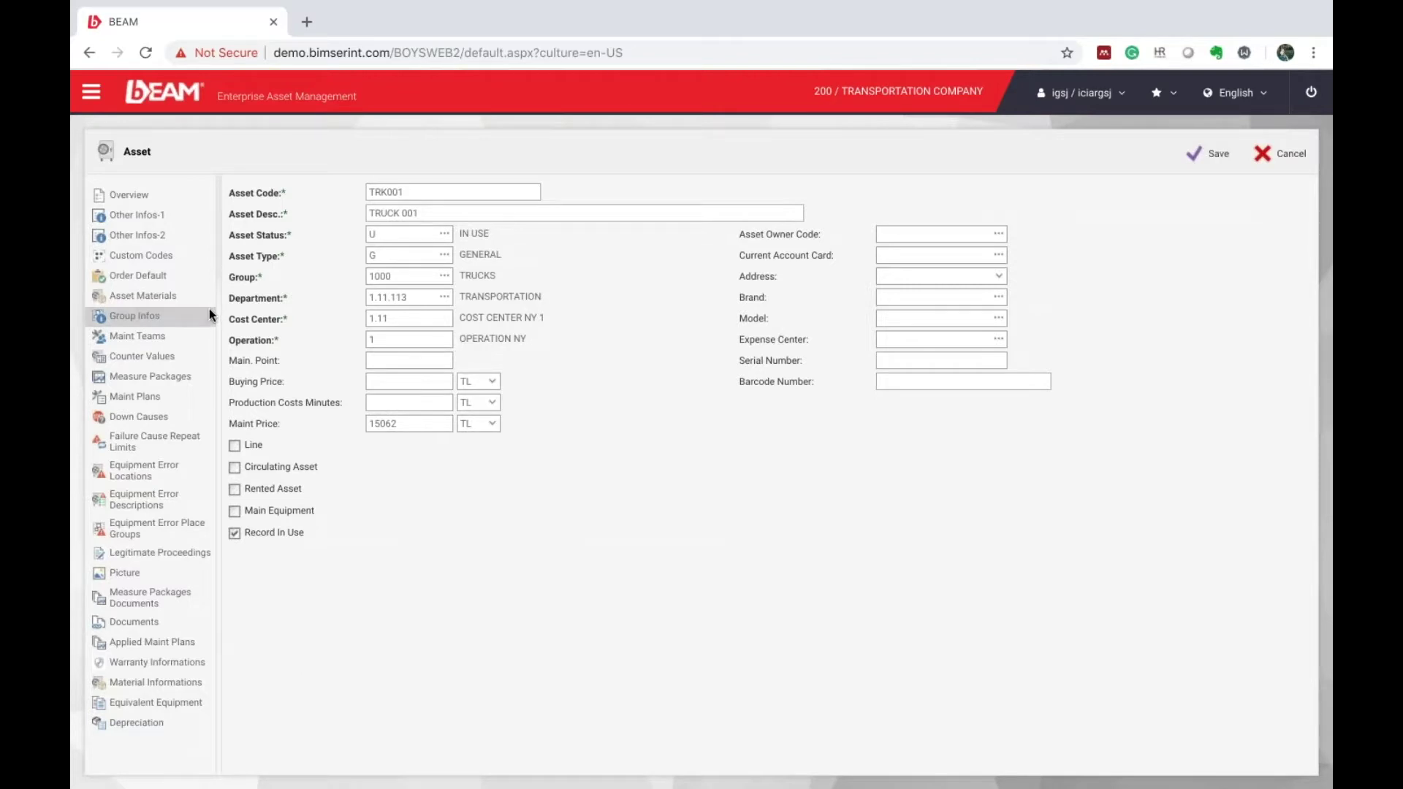
pyautogui.click(165, 395)
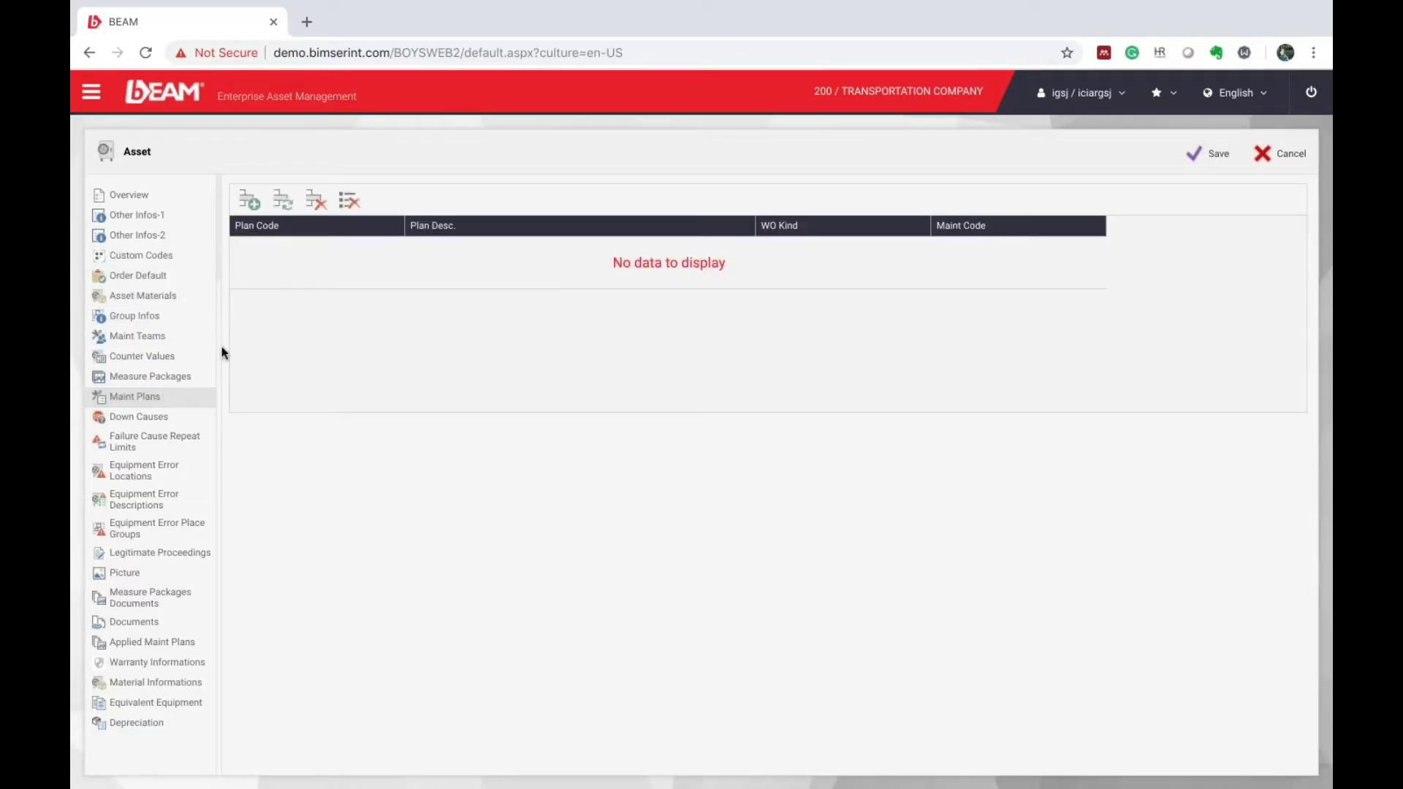
pyautogui.click(249, 200)
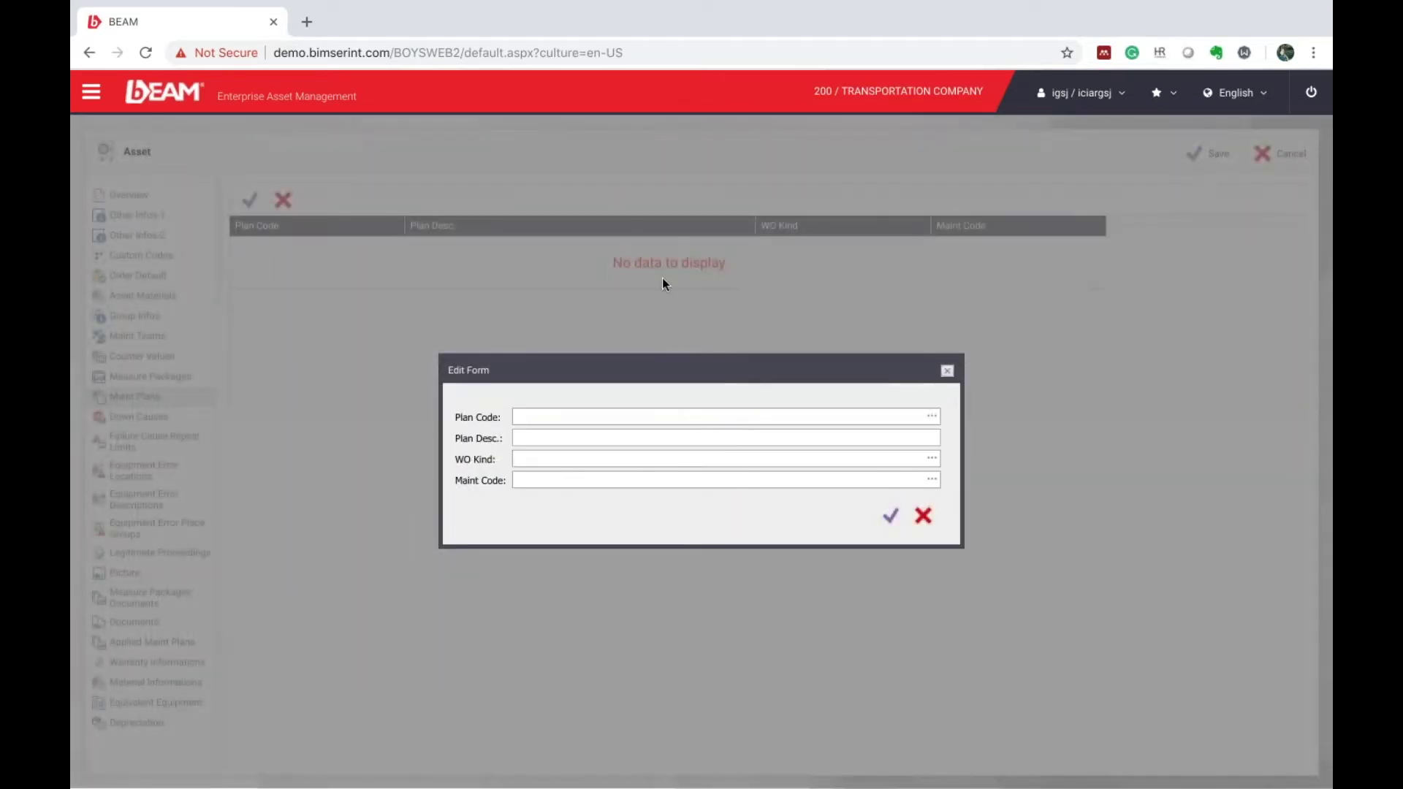
pyautogui.click(932, 419)
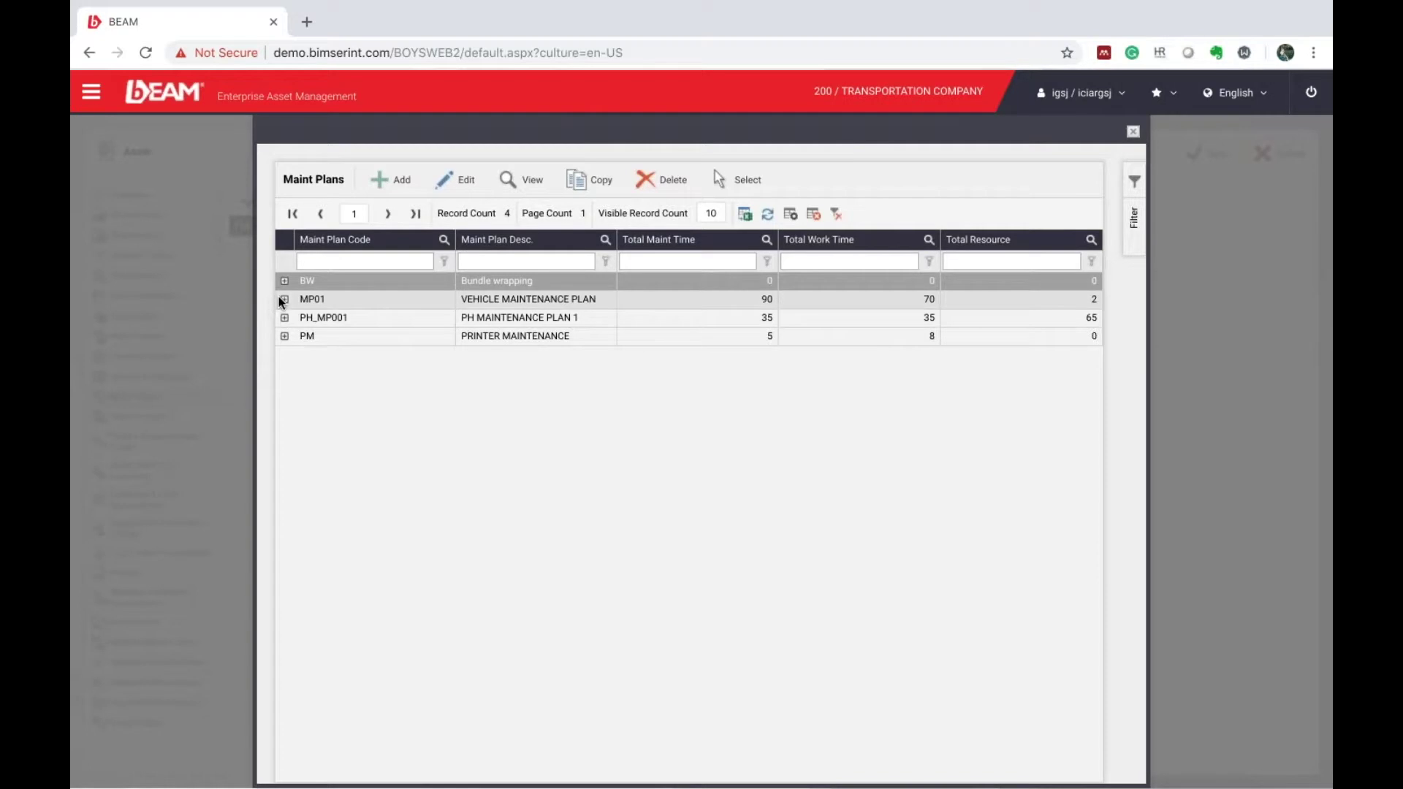
pyautogui.click(280, 297)
pyautogui.click(285, 300)
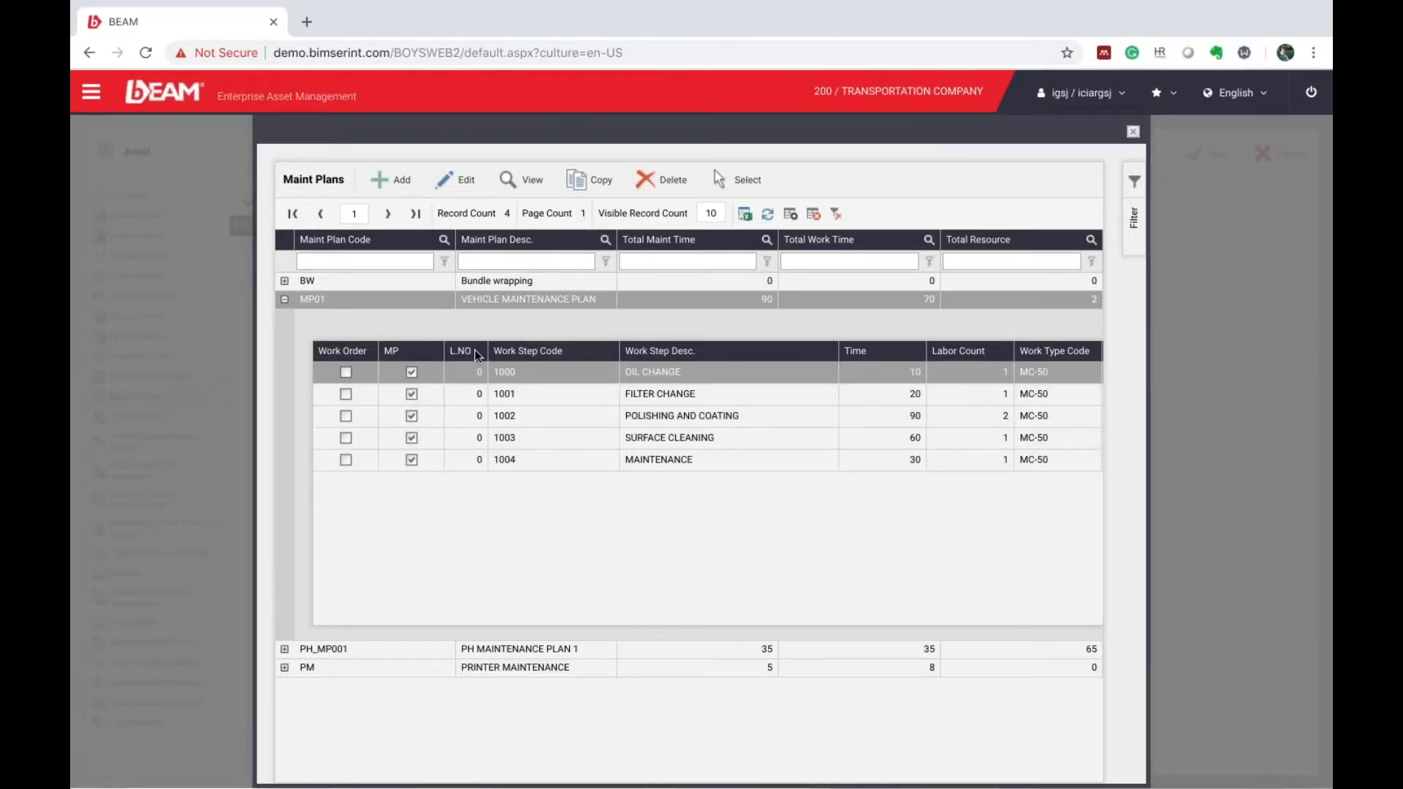
pyautogui.click(284, 299)
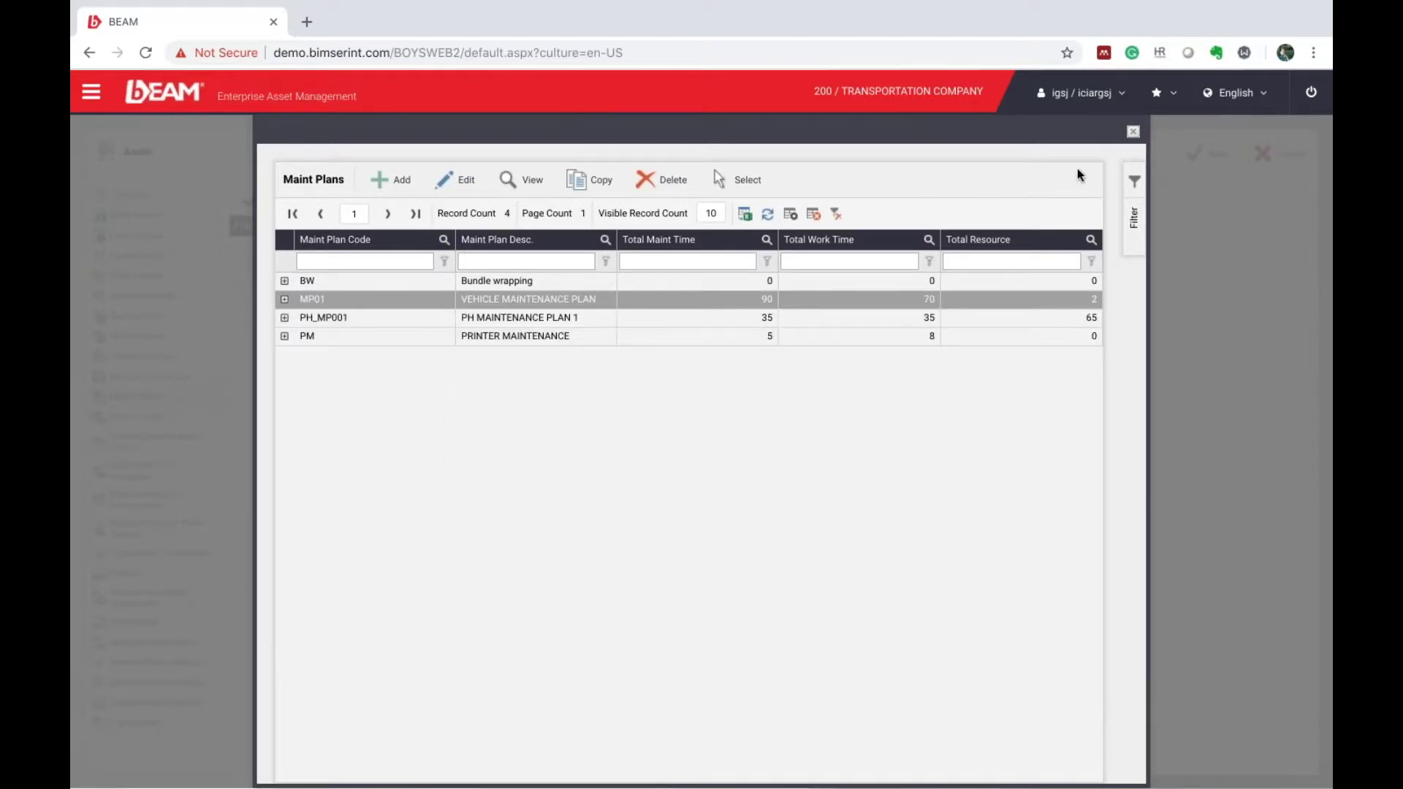
# Discard the new maintenance plan entry and show the asset's maintenance teams
pyautogui.click(1133, 133)
pyautogui.click(947, 378)
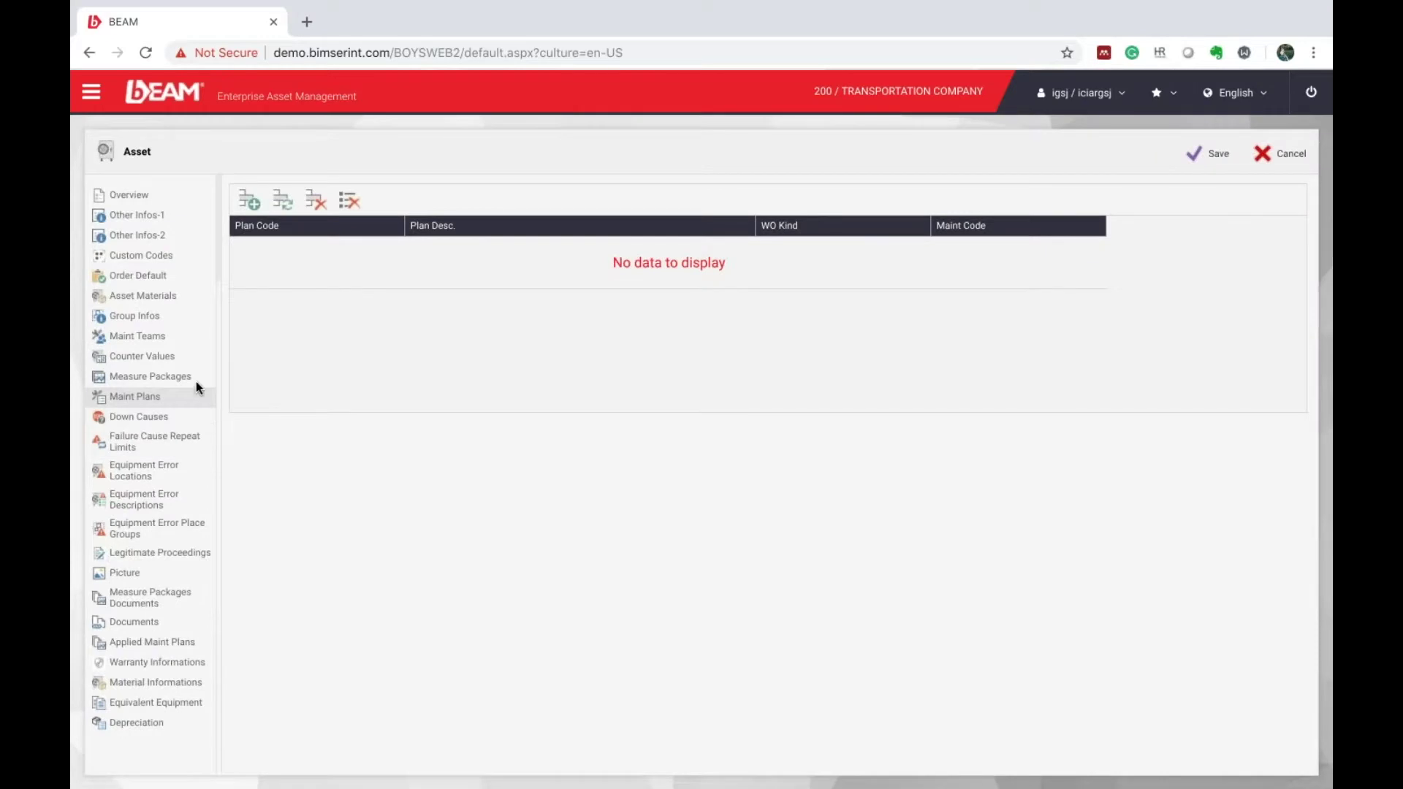
pyautogui.click(162, 336)
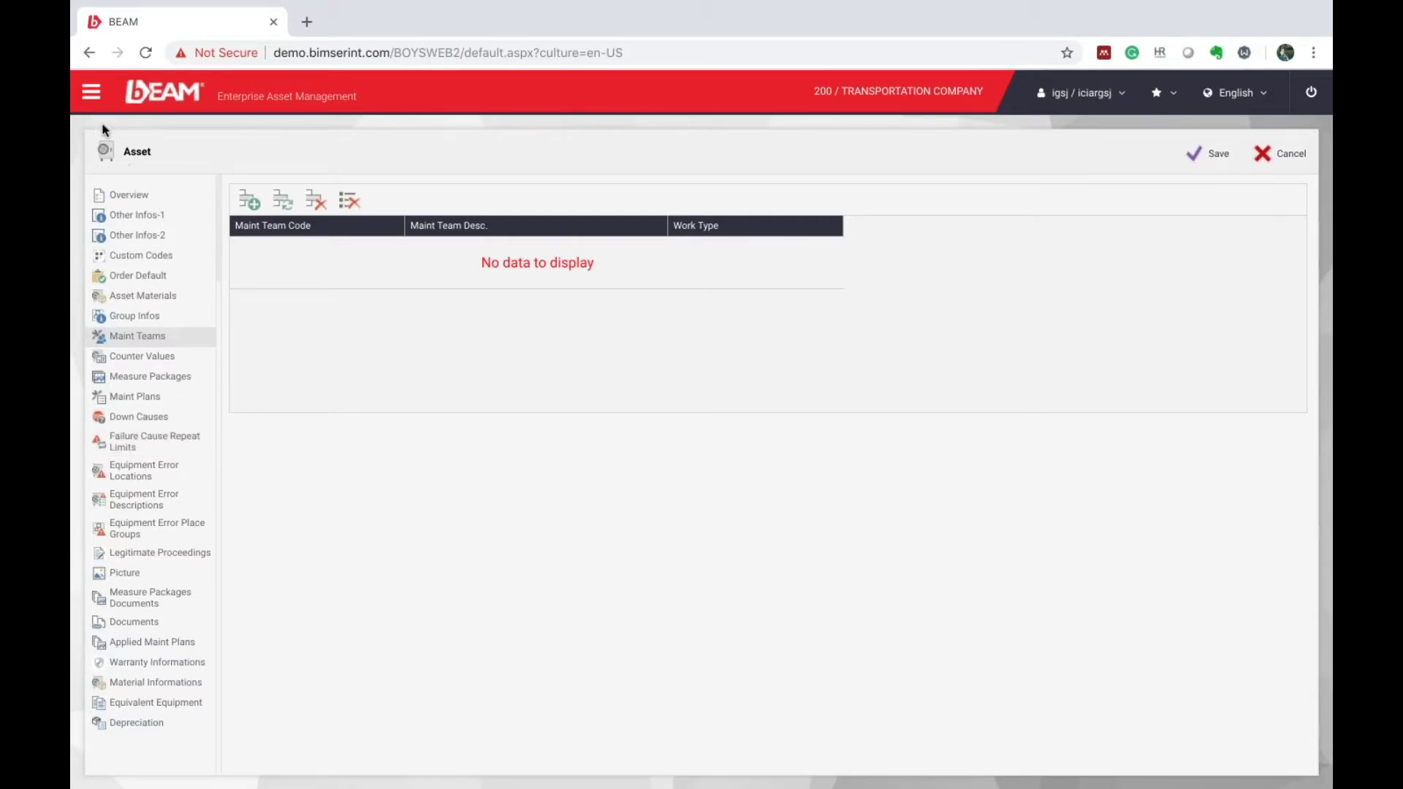
# Open the Graphical Asset Tree, enlarge the floor plan and inspect the details of the TRUCK 004 marker
pyautogui.click(89, 107)
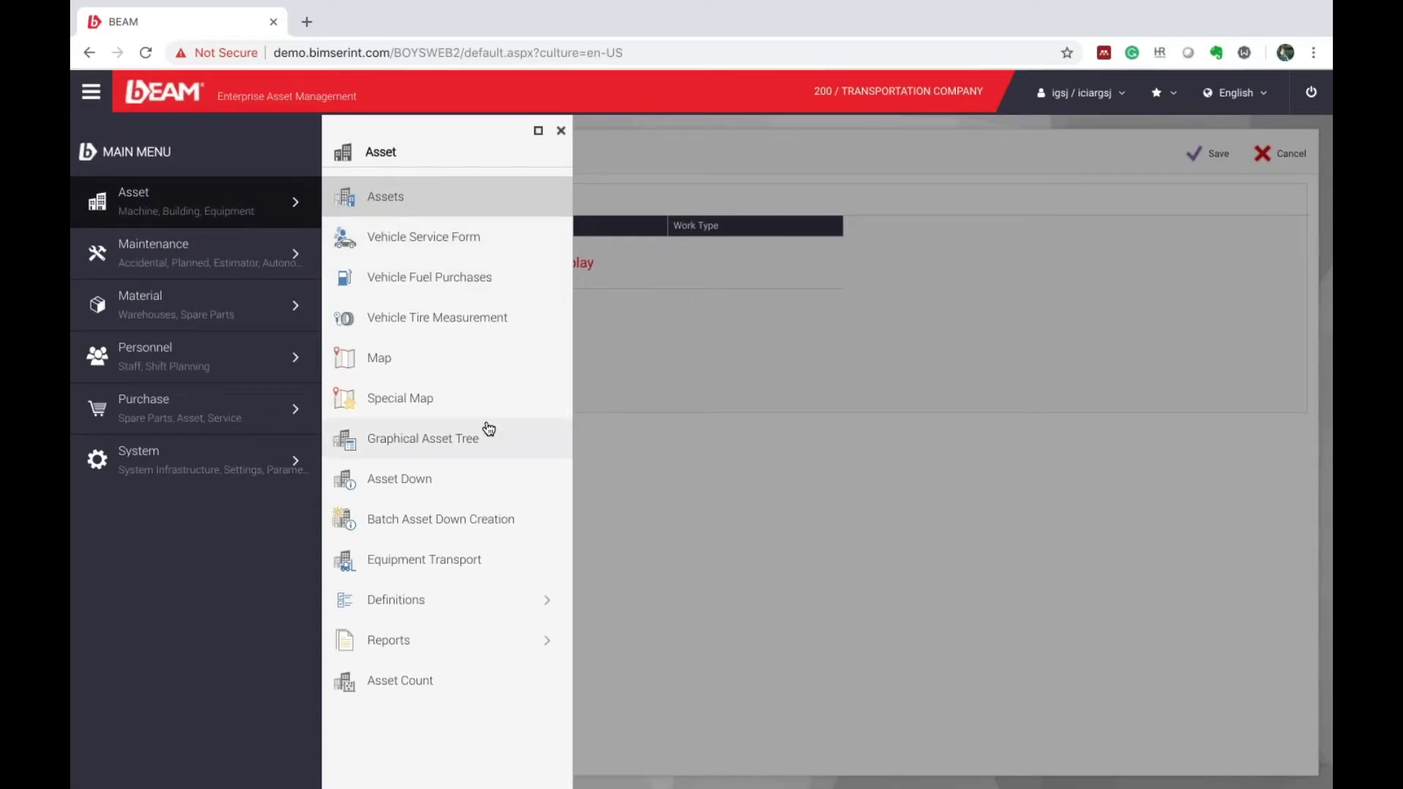
pyautogui.click(539, 445)
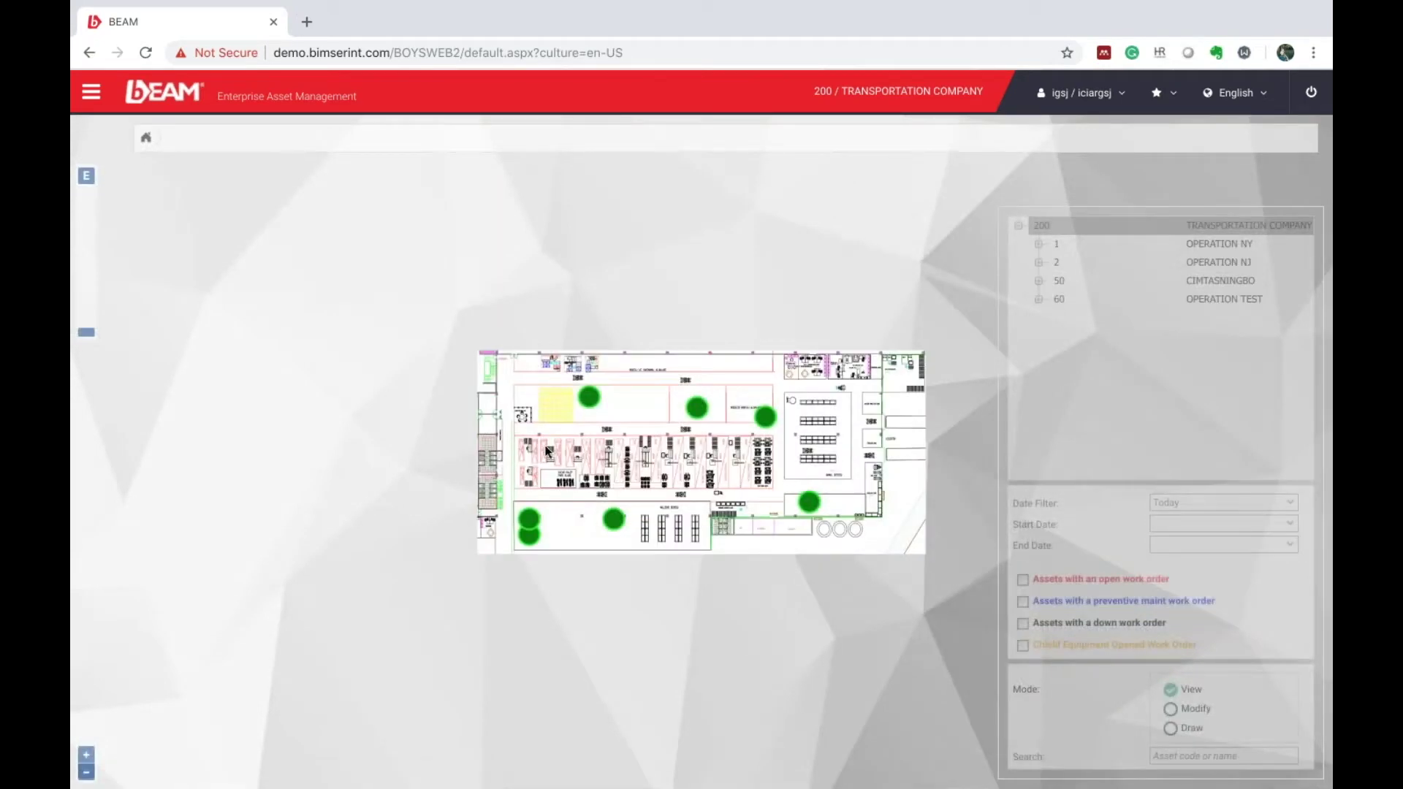
pyautogui.moveTo(547, 451); pyautogui.dragTo(307, 402)
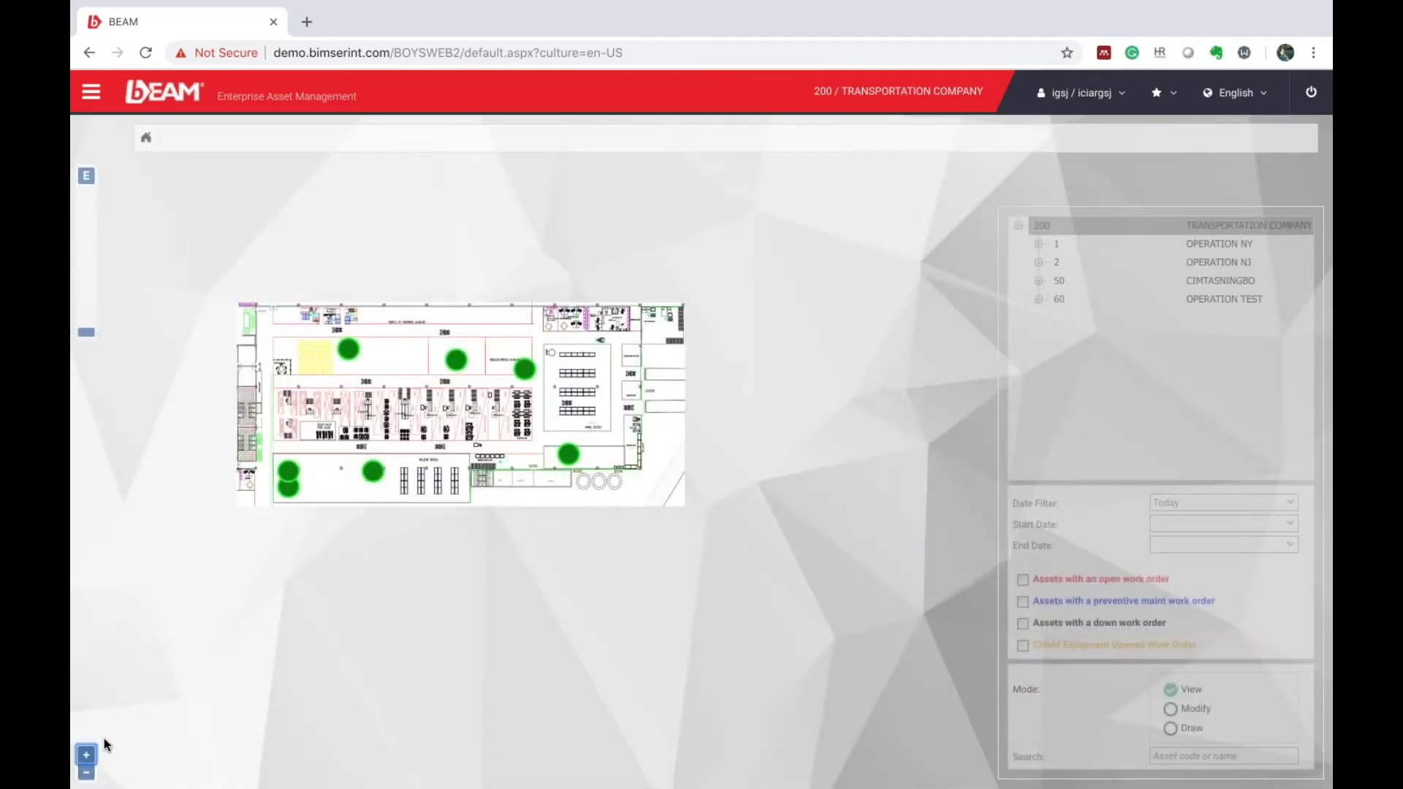
pyautogui.click(86, 754)
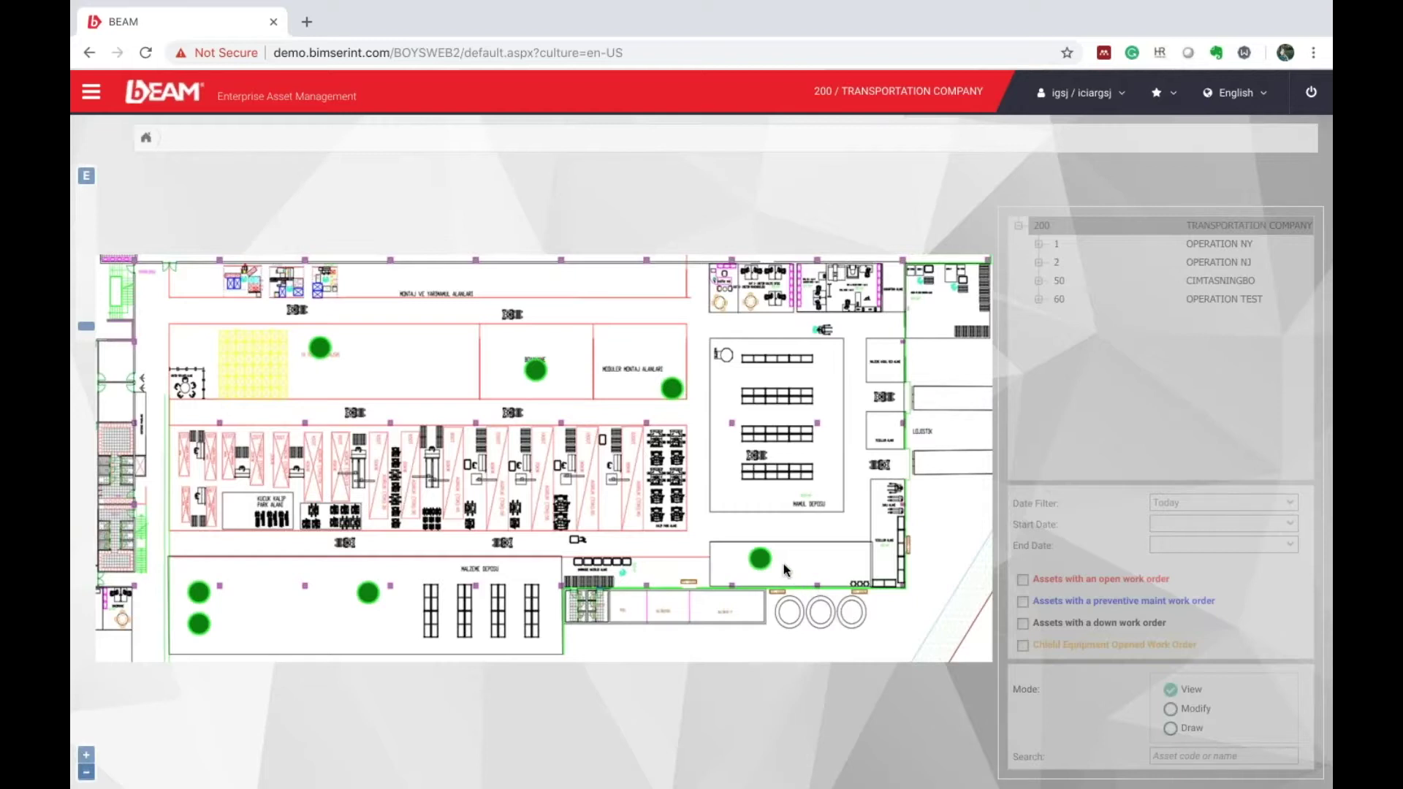
pyautogui.moveTo(760, 560)
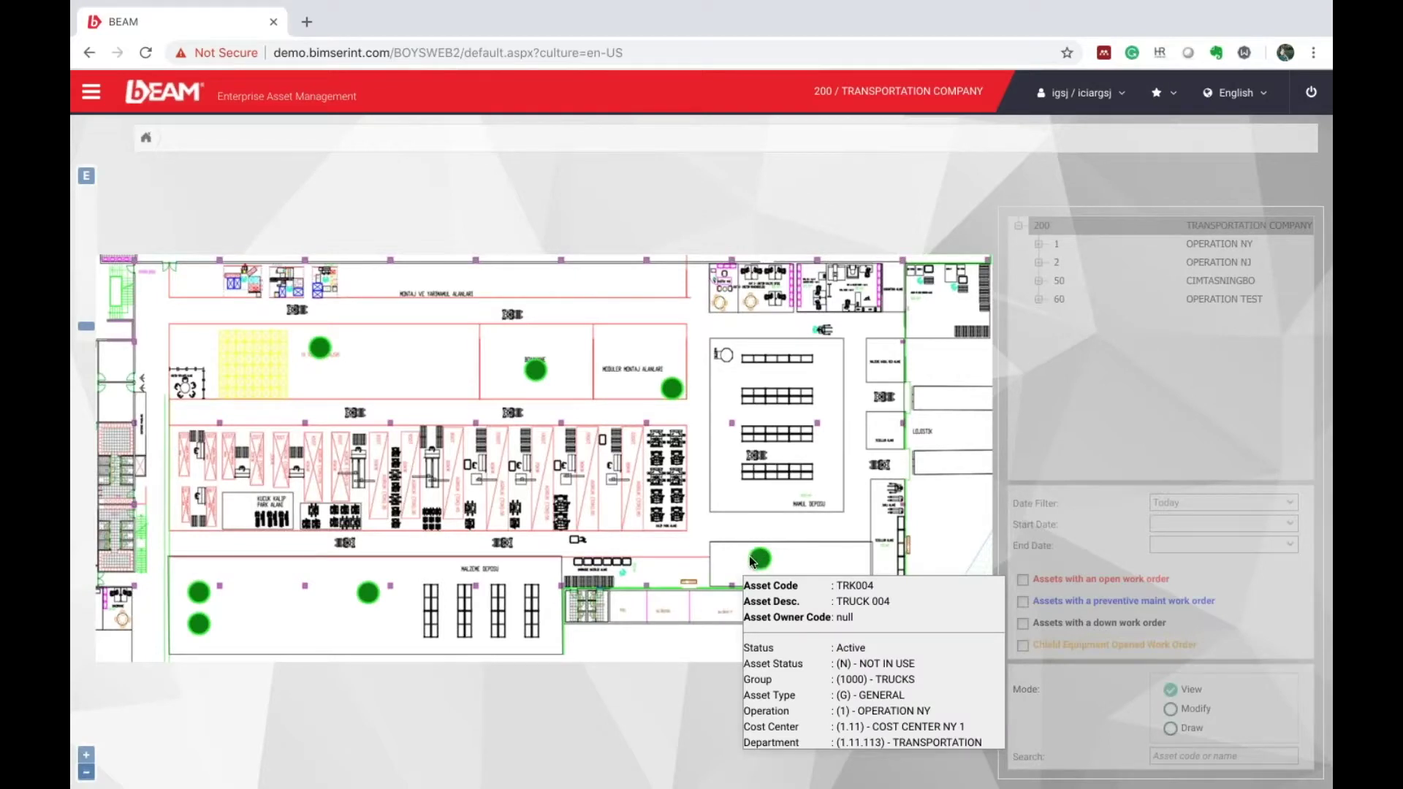
pyautogui.moveTo(367, 589)
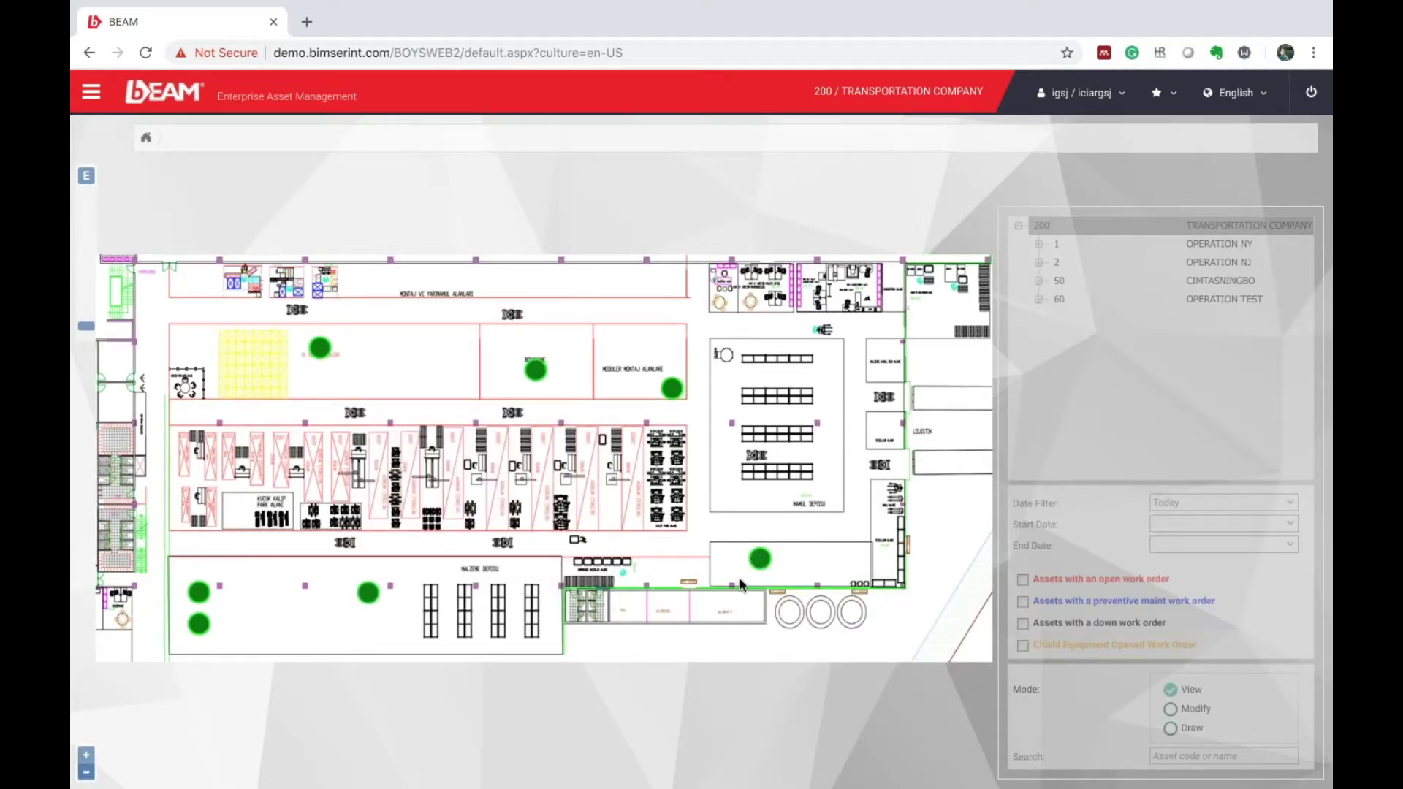
# Show the work request and order options available for the TRUCK 004 marker, then dismiss them
pyautogui.rightClick(761, 558)
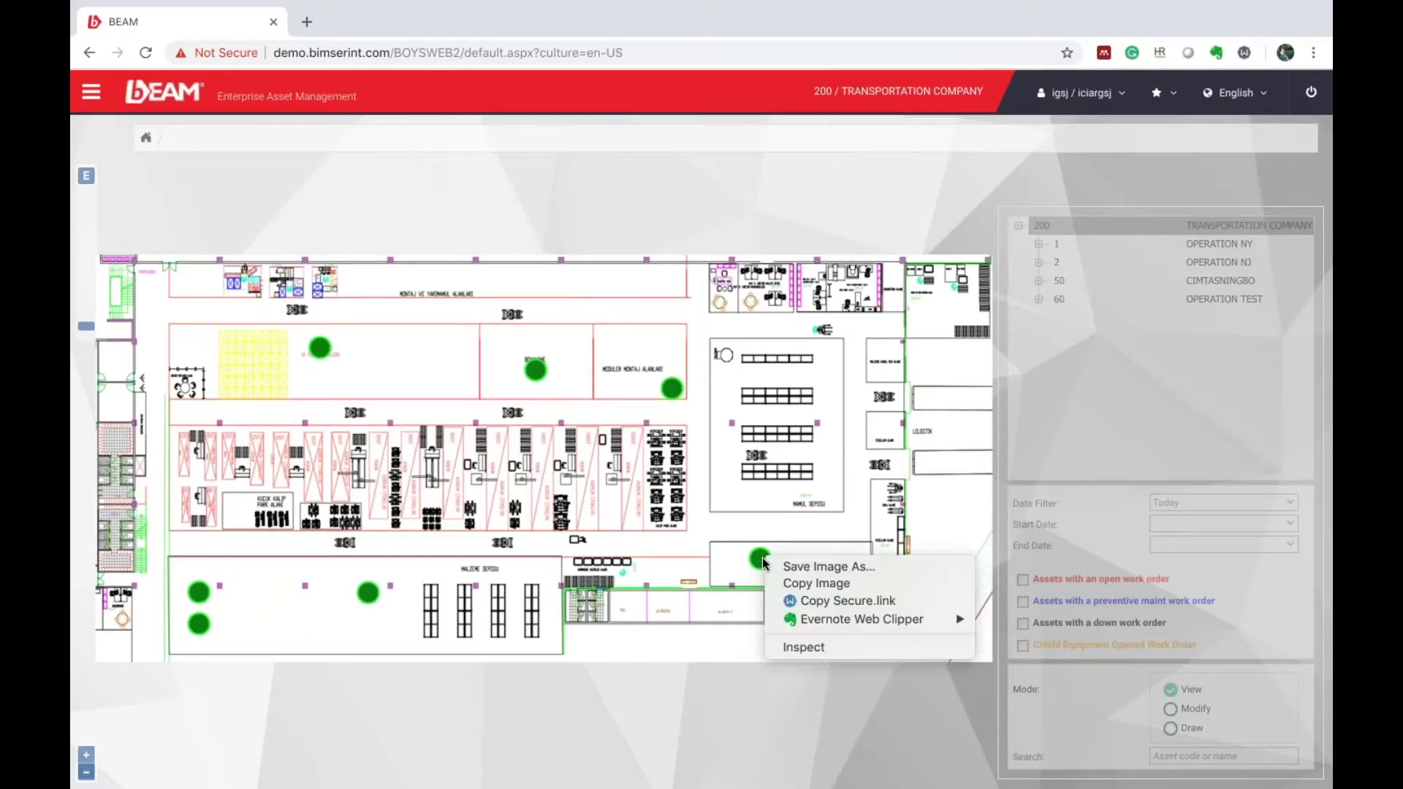
pyautogui.click(760, 560)
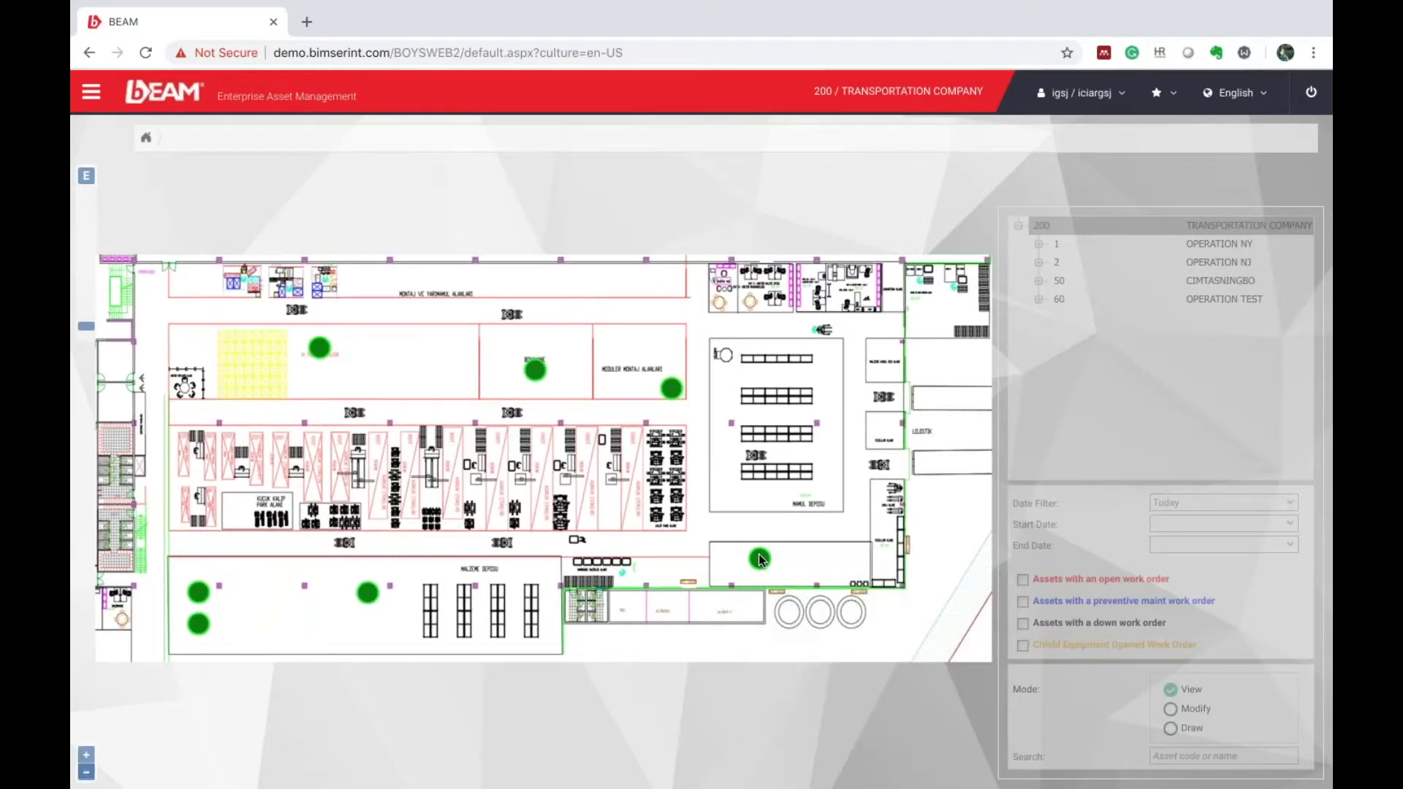
pyautogui.click(759, 557)
pyautogui.moveTo(790, 595)
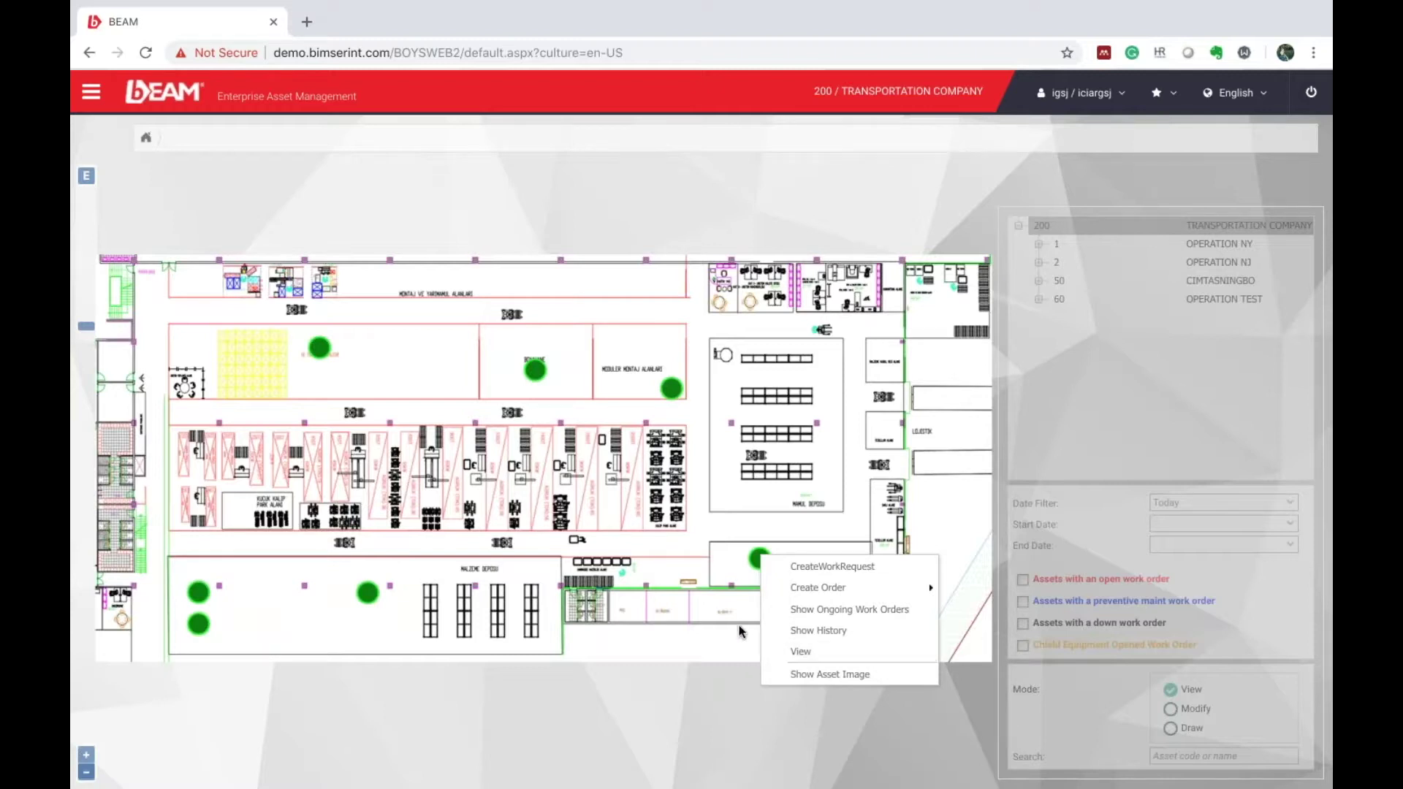
pyautogui.click(739, 690)
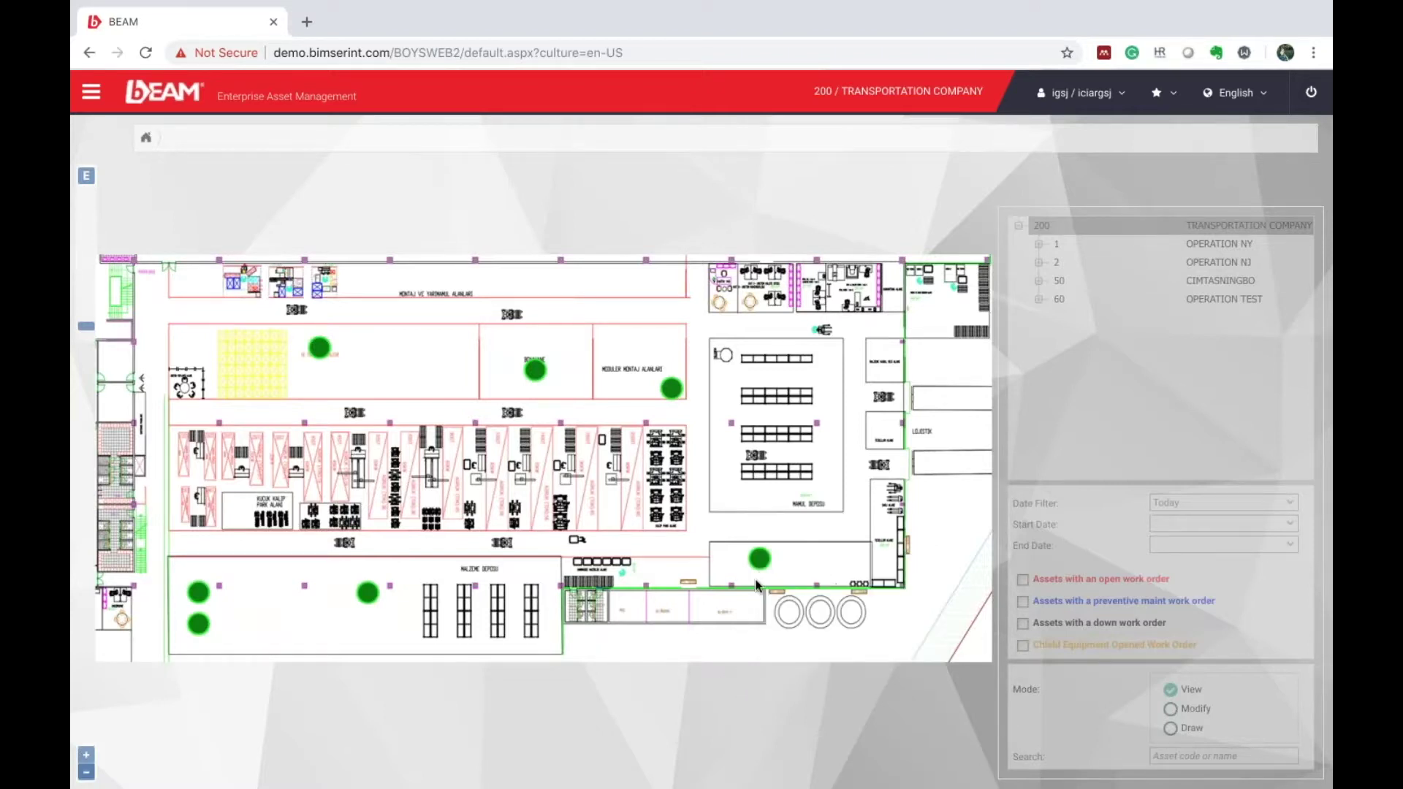
pyautogui.moveTo(763, 562)
# Open Work Requests in the Maintenance module, view a blank Fast Request form and cancel it without saving
pyautogui.click(101, 97)
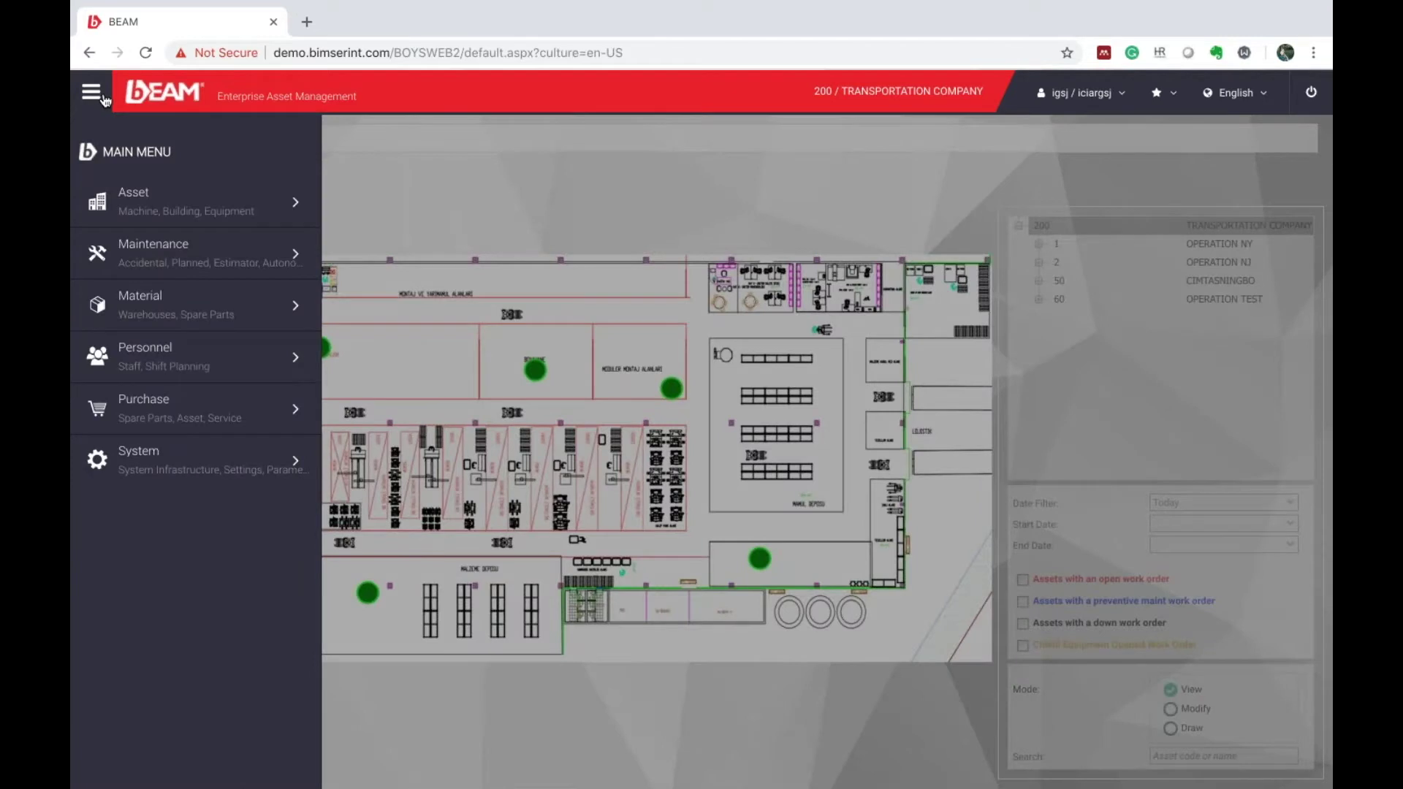
pyautogui.click(266, 255)
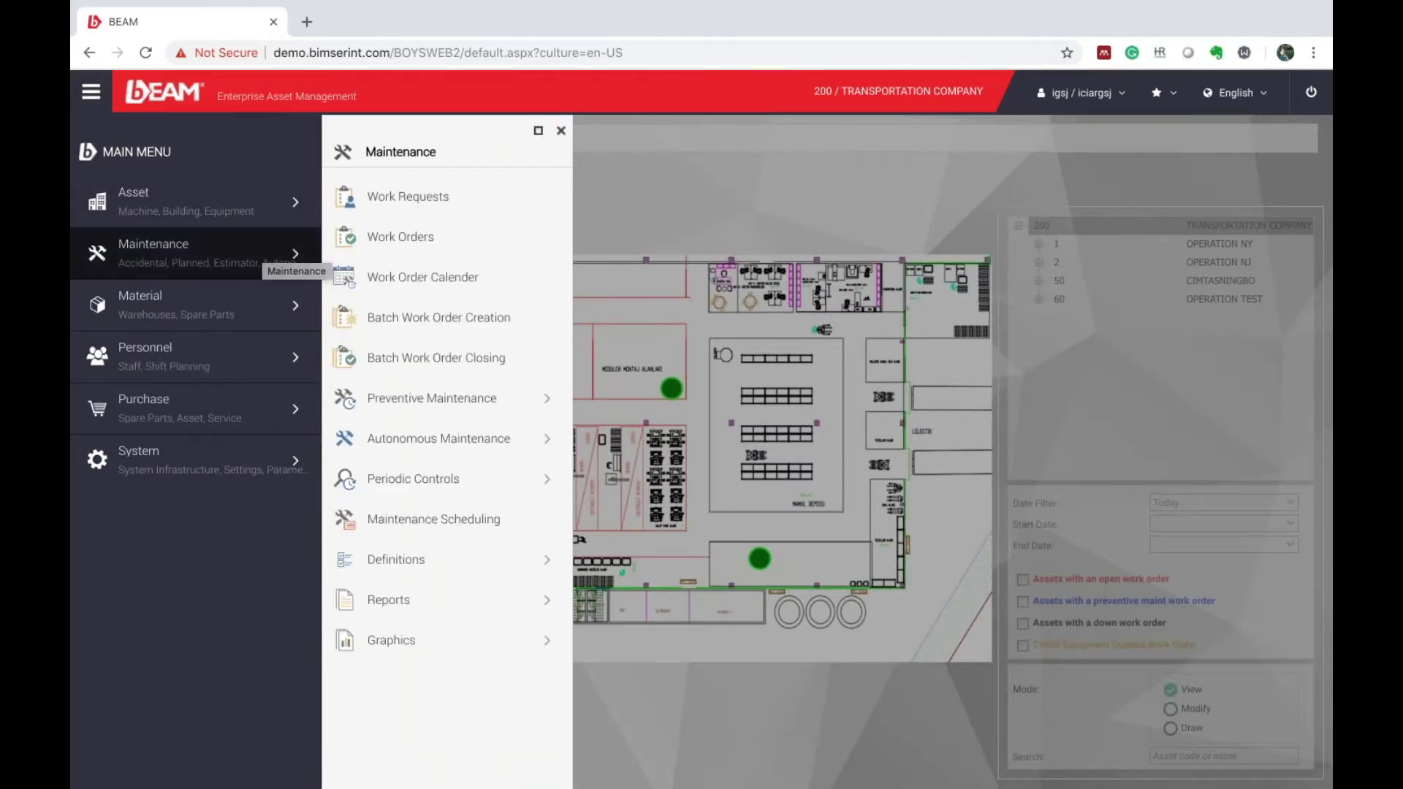
pyautogui.click(454, 208)
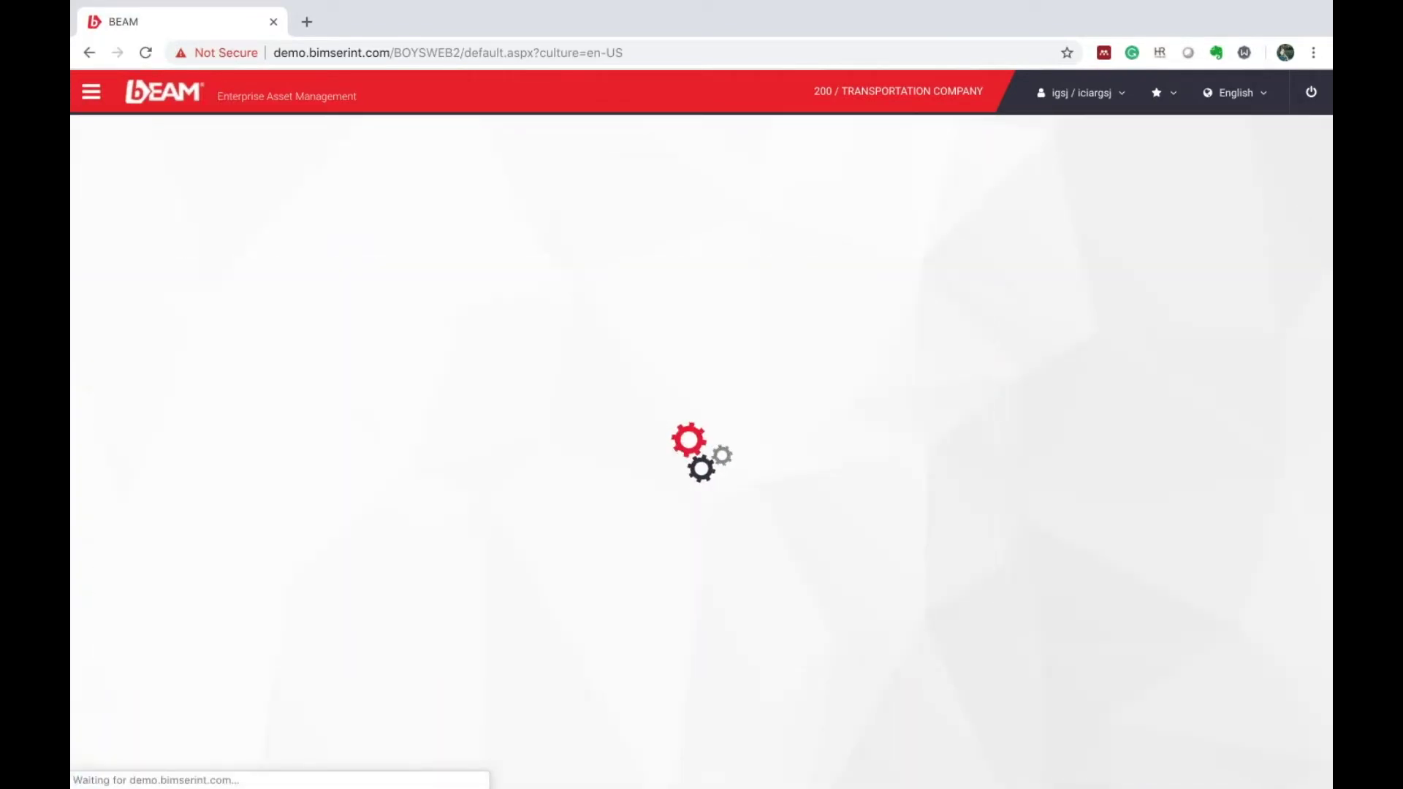
pyautogui.click(574, 155)
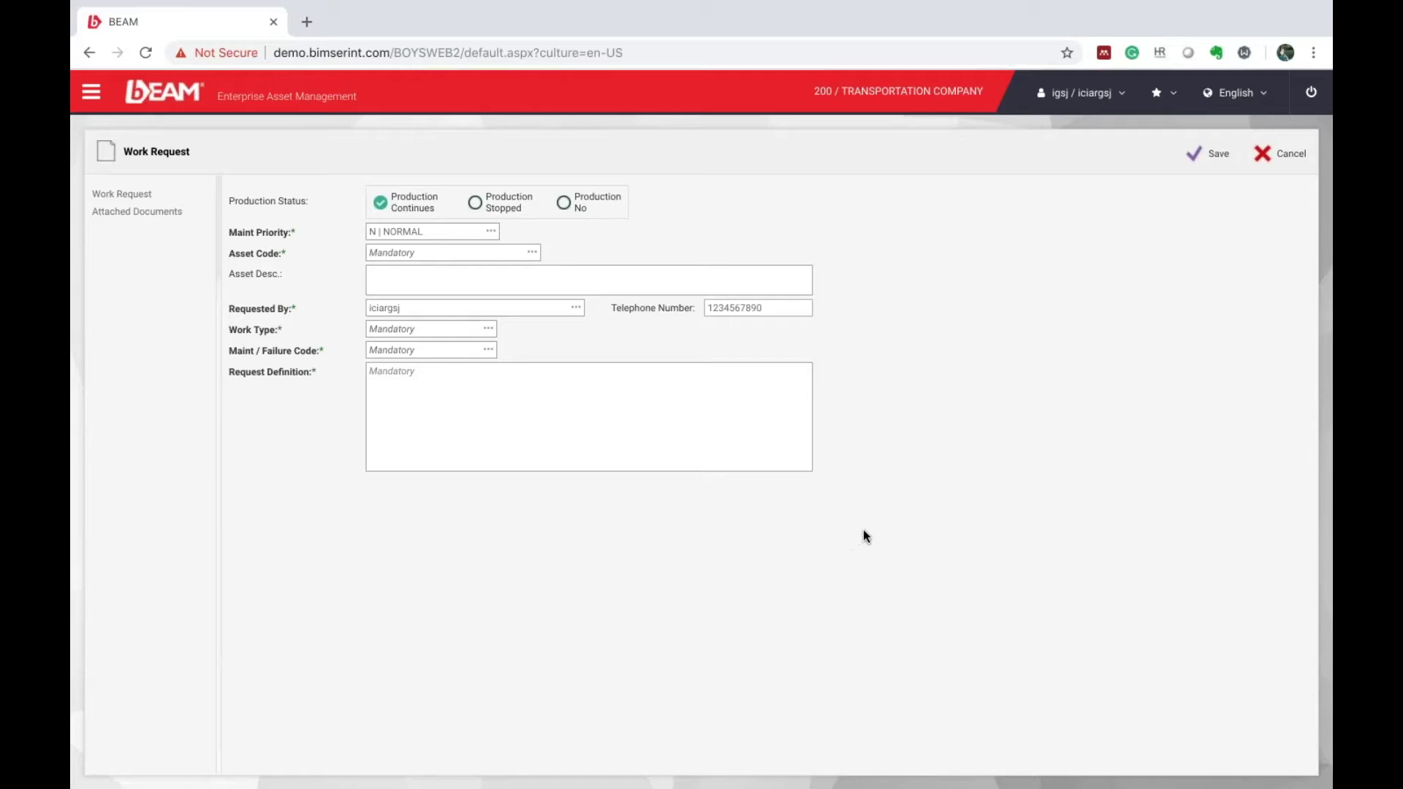
pyautogui.click(1281, 154)
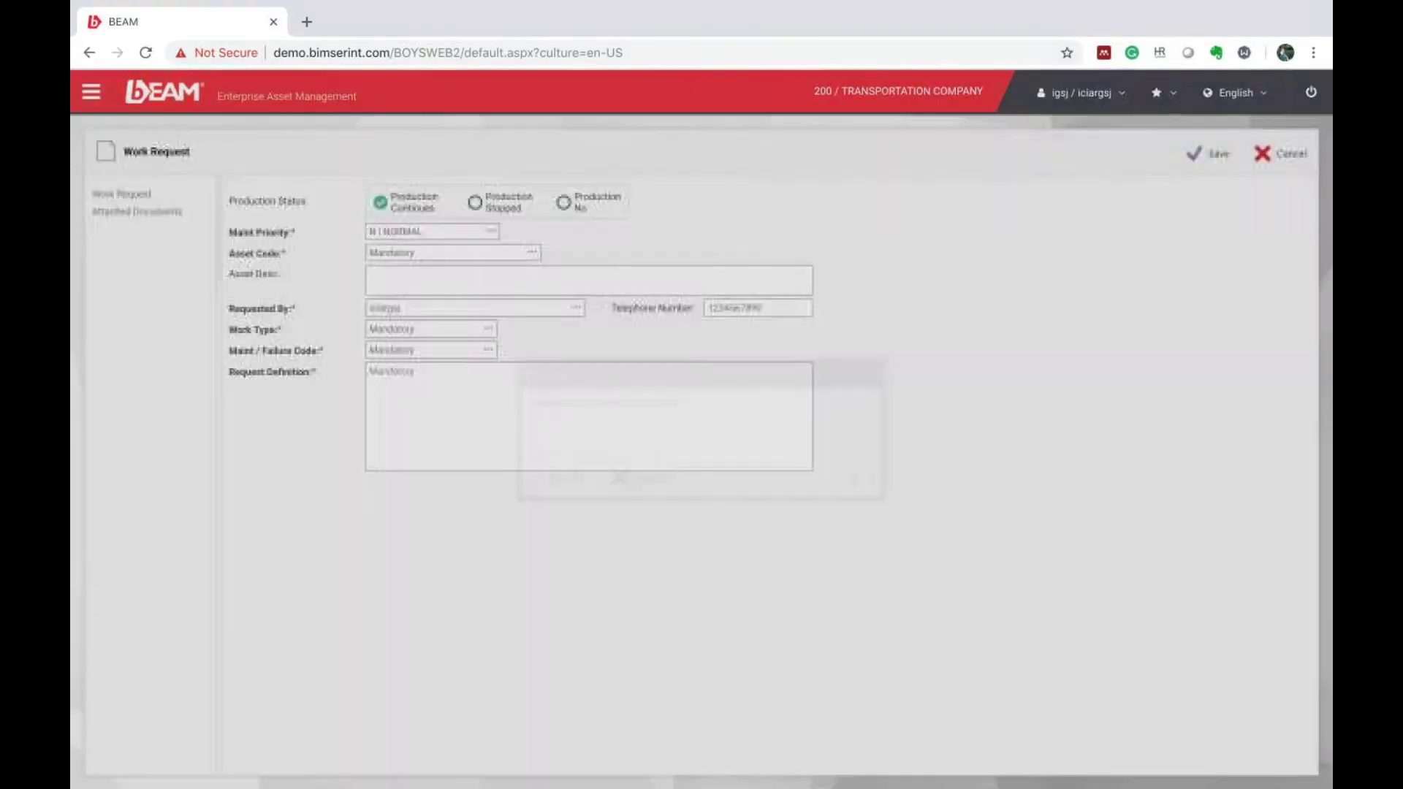
pyautogui.click(566, 479)
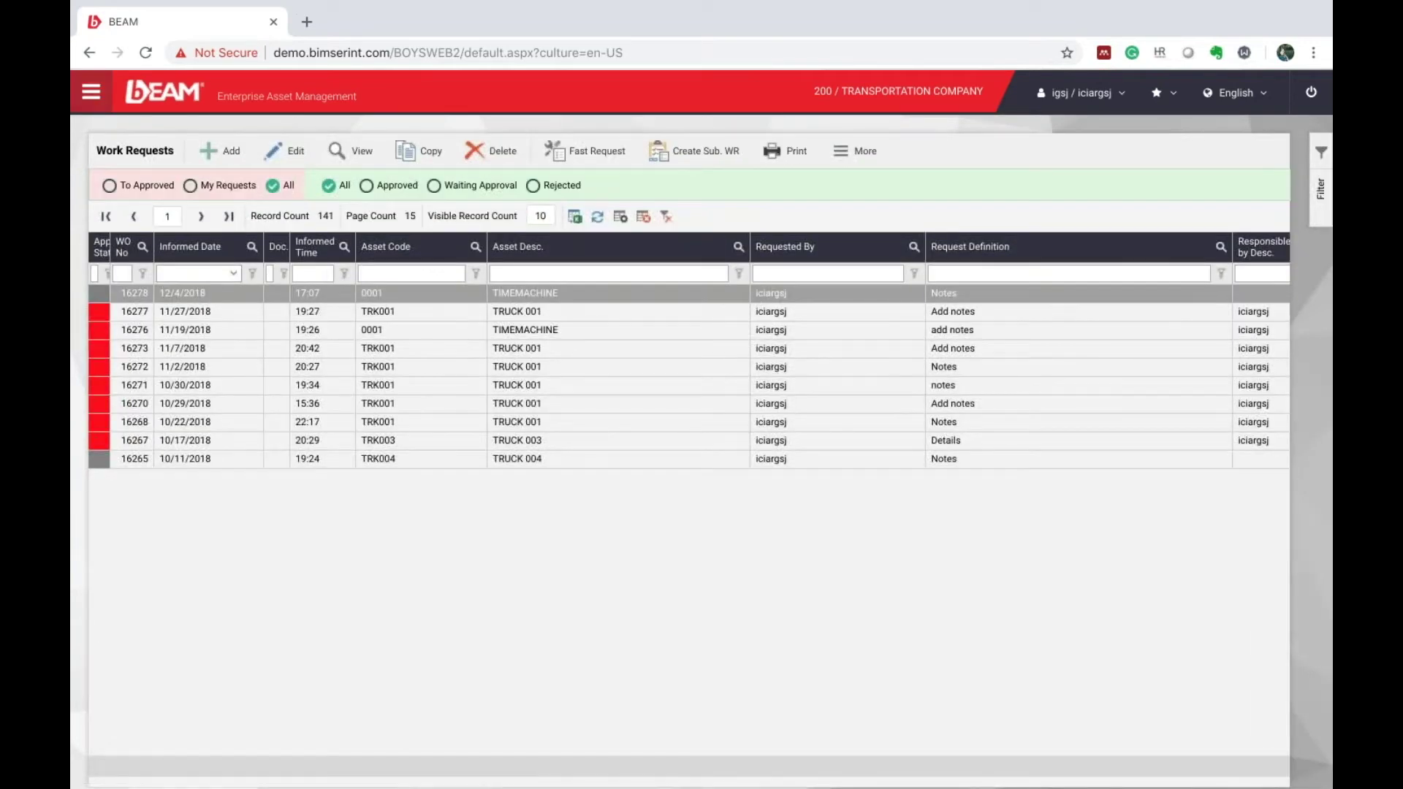
# Open the Asset Maintenance History report from the Maintenance module's analysis reports
pyautogui.click(91, 90)
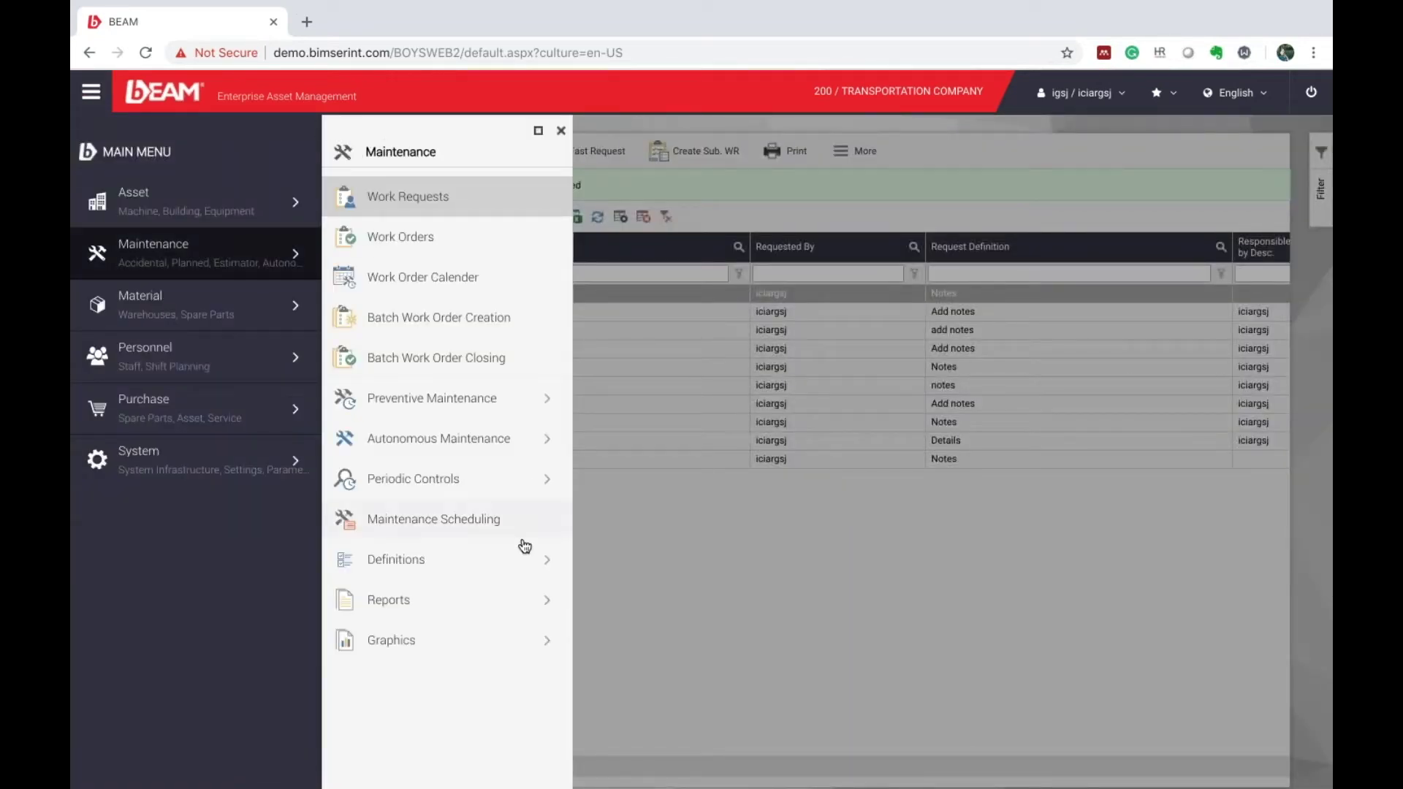
pyautogui.click(497, 561)
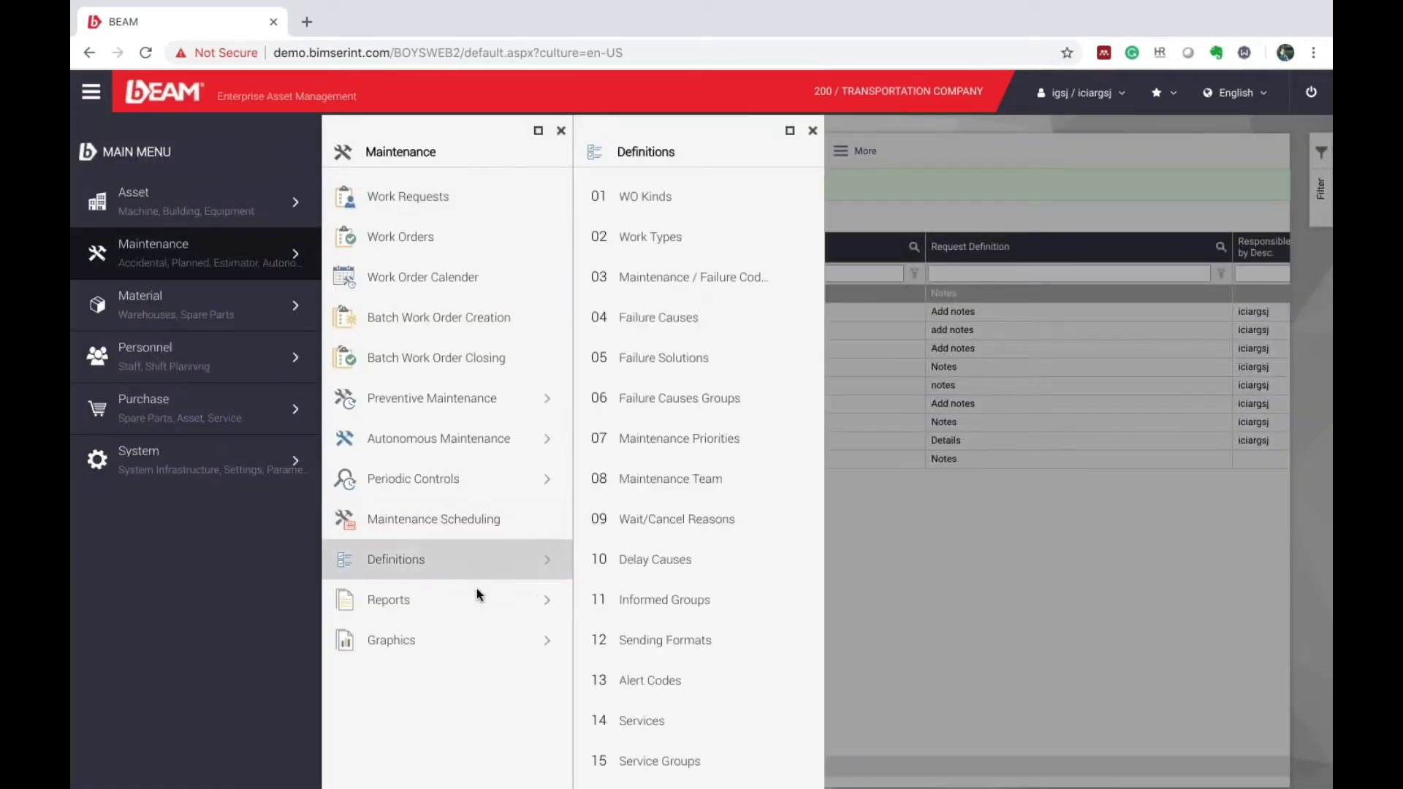
pyautogui.click(475, 603)
pyautogui.click(705, 199)
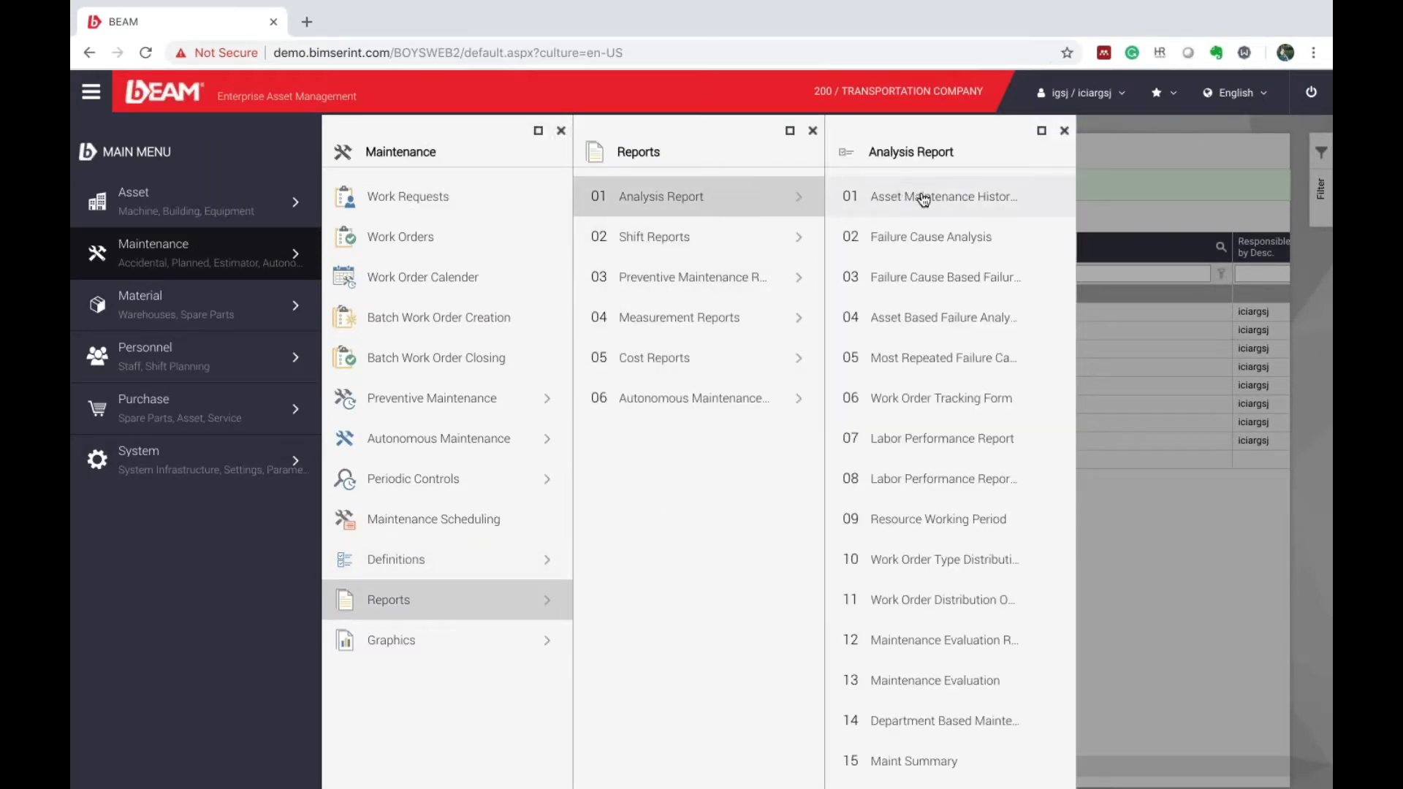
pyautogui.click(924, 198)
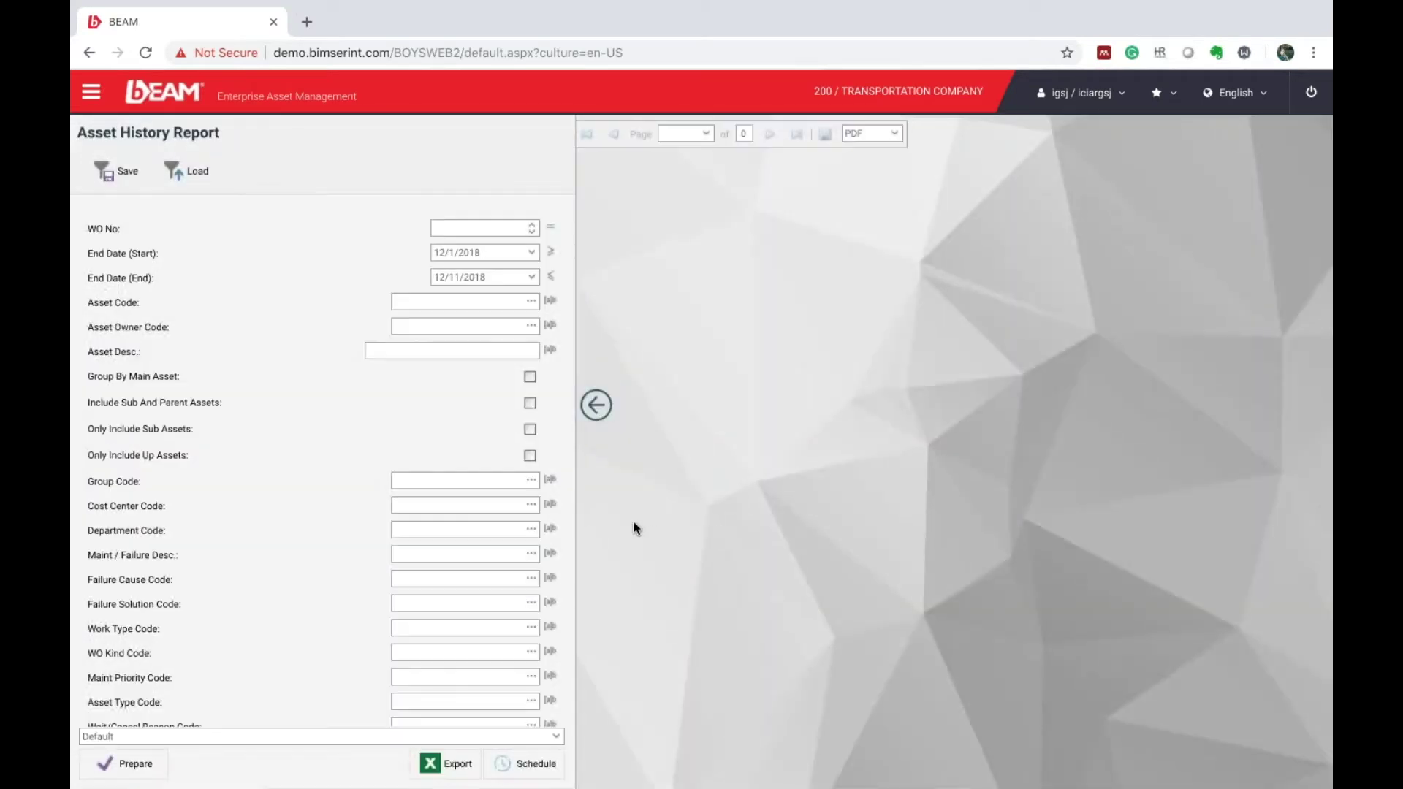
# Set the report's starting end date to 1/1/2018
pyautogui.click(531, 253)
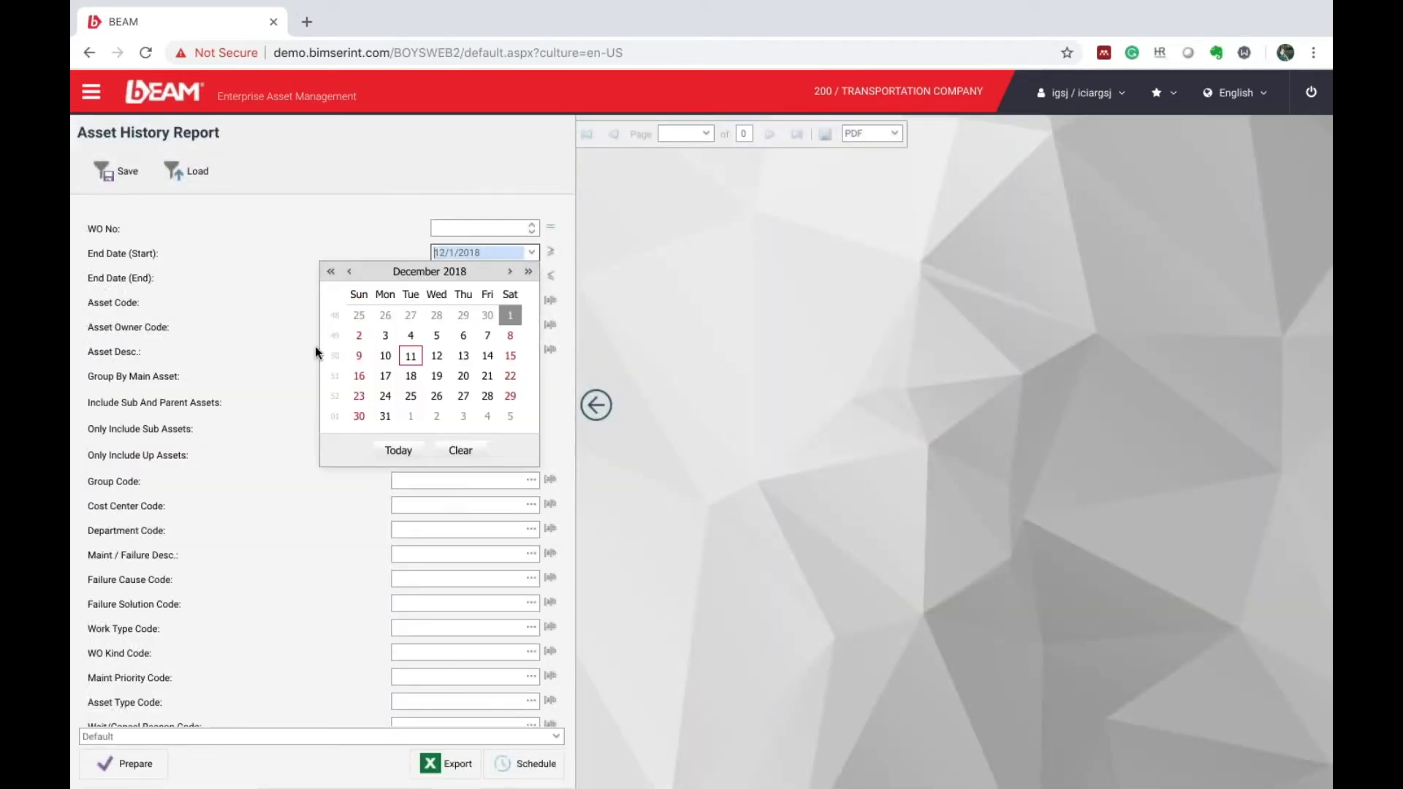
pyautogui.click(355, 275)
pyautogui.doubleClick(355, 274)
pyautogui.doubleClick(355, 274)
pyautogui.doubleClick(354, 274)
pyautogui.doubleClick(354, 275)
pyautogui.click(354, 274)
pyautogui.click(350, 272)
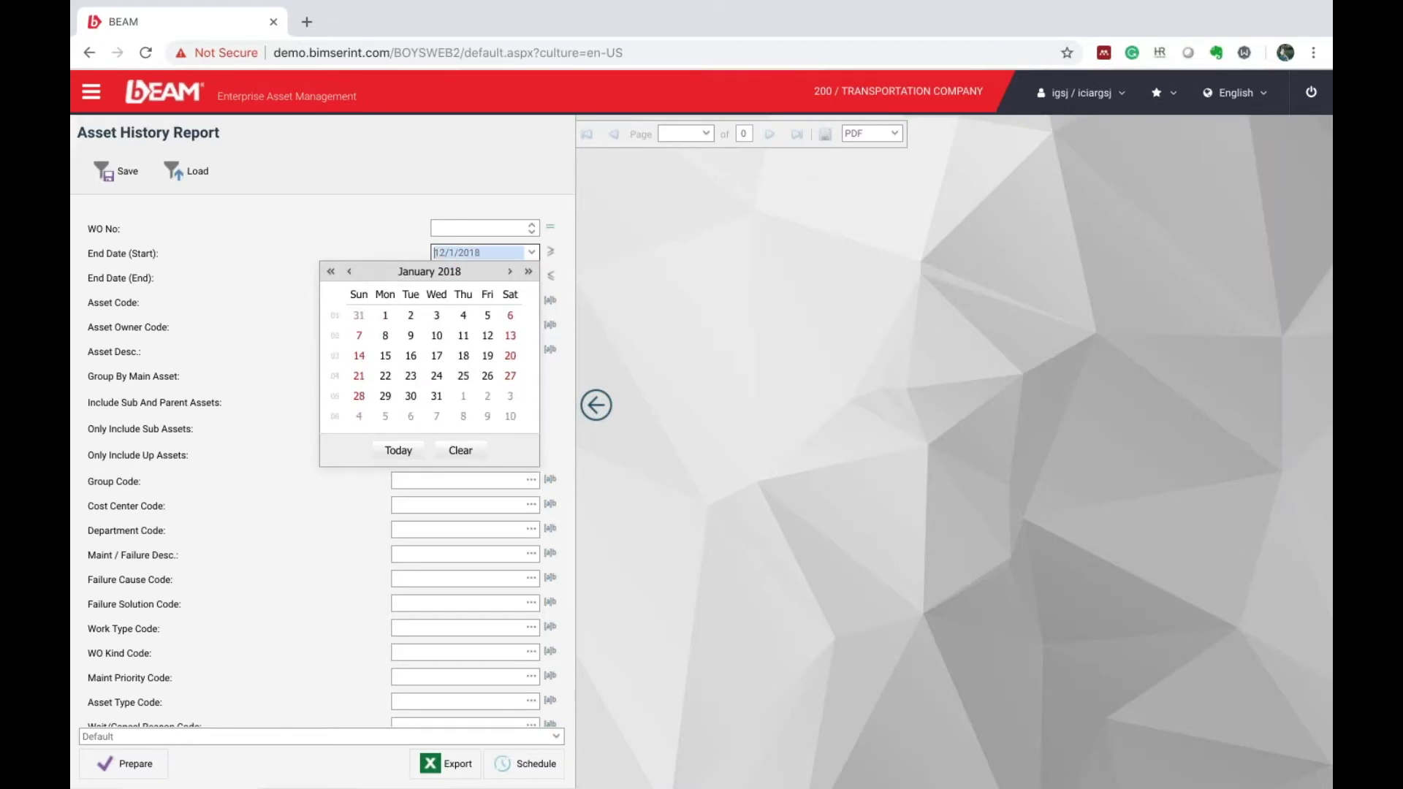
pyautogui.click(388, 316)
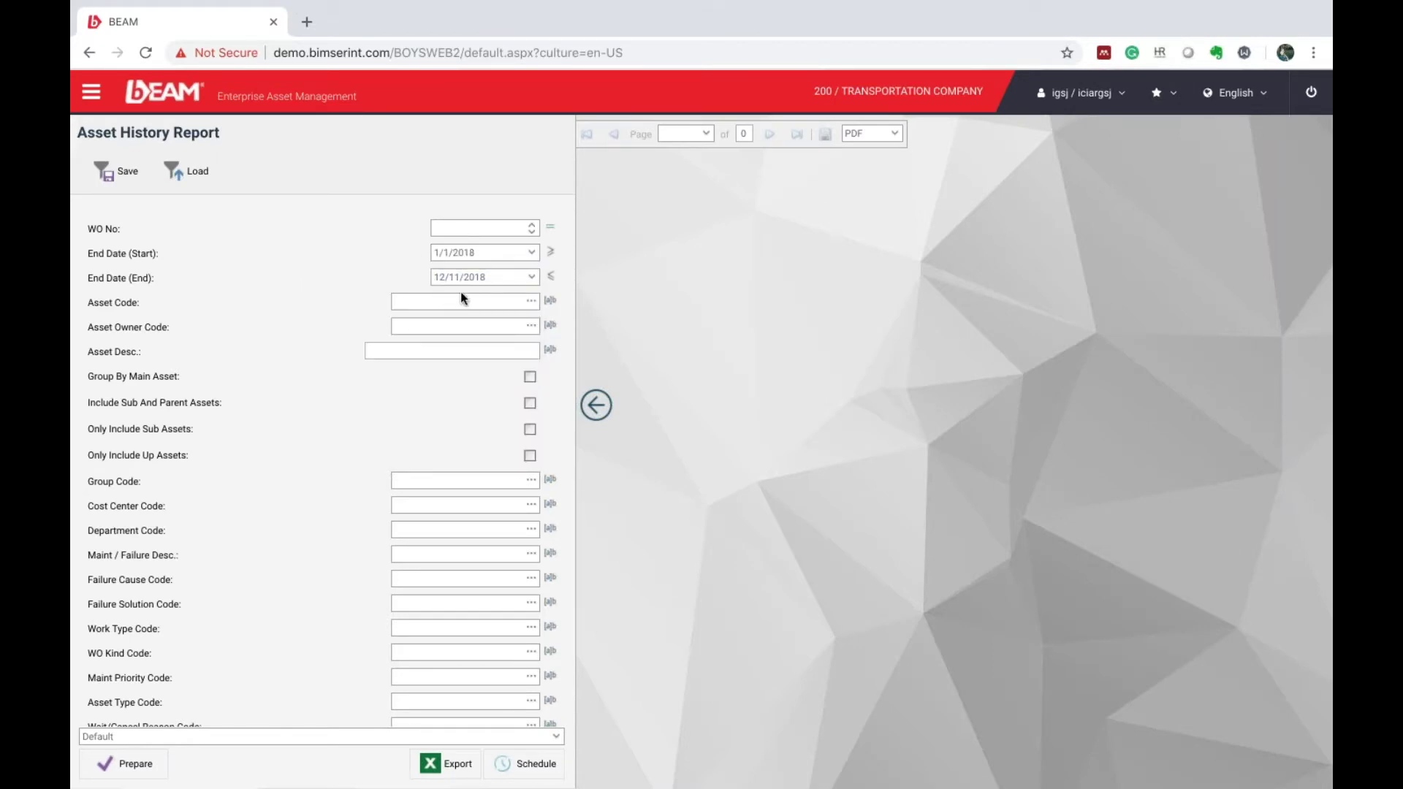
# Filter the report by cost center 1.11, prepare it and go to its second page
pyautogui.scroll(-1, 381, 493)
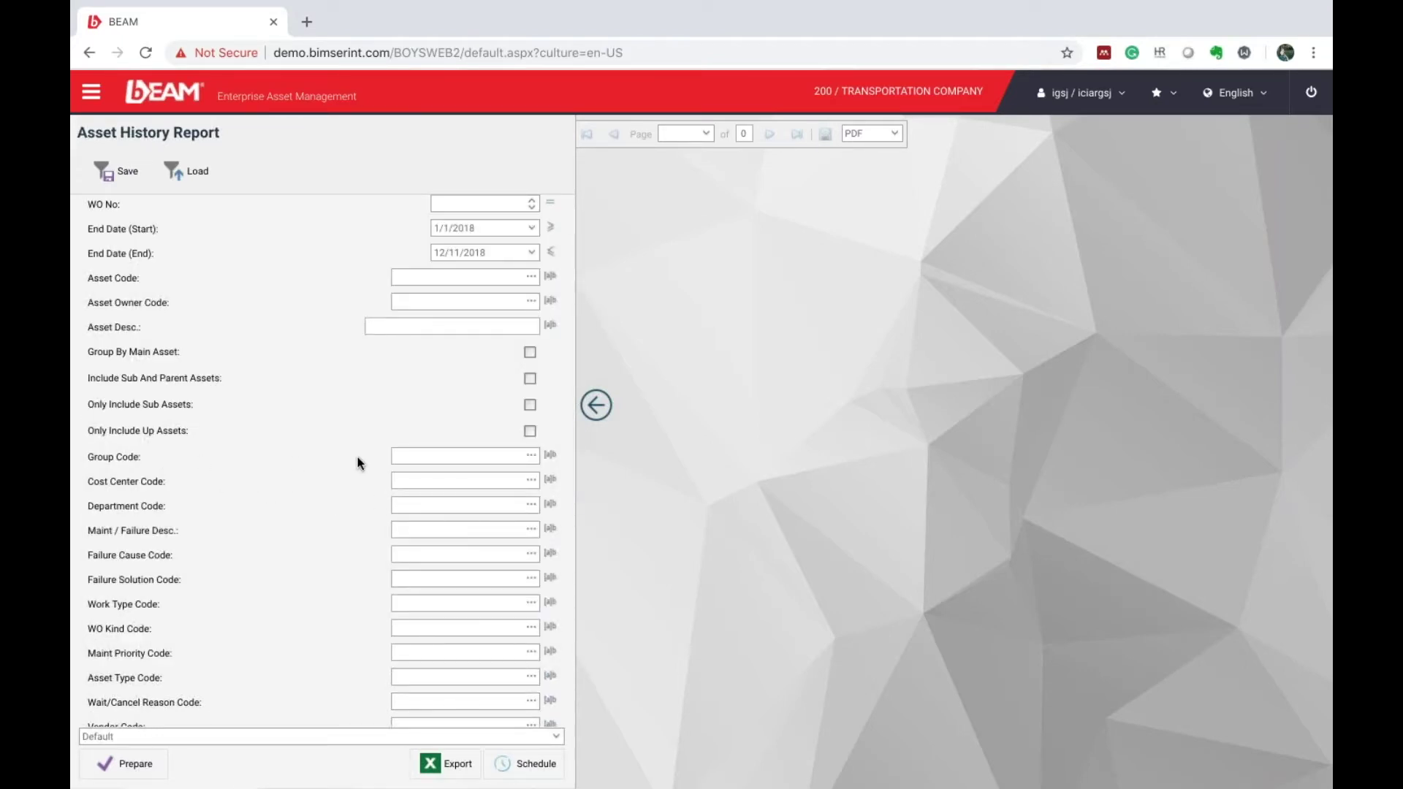
pyautogui.click(531, 481)
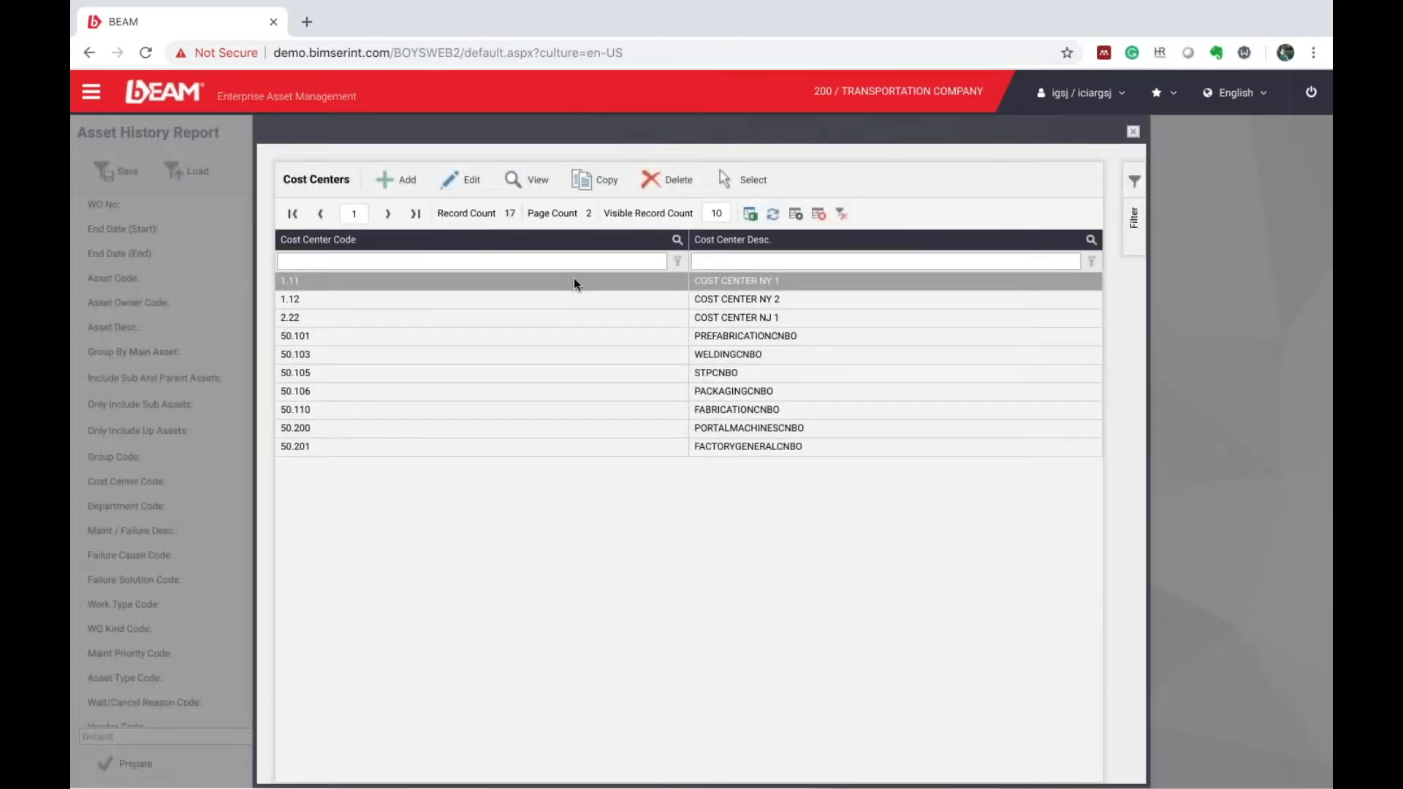
pyautogui.doubleClick(573, 280)
pyautogui.click(135, 763)
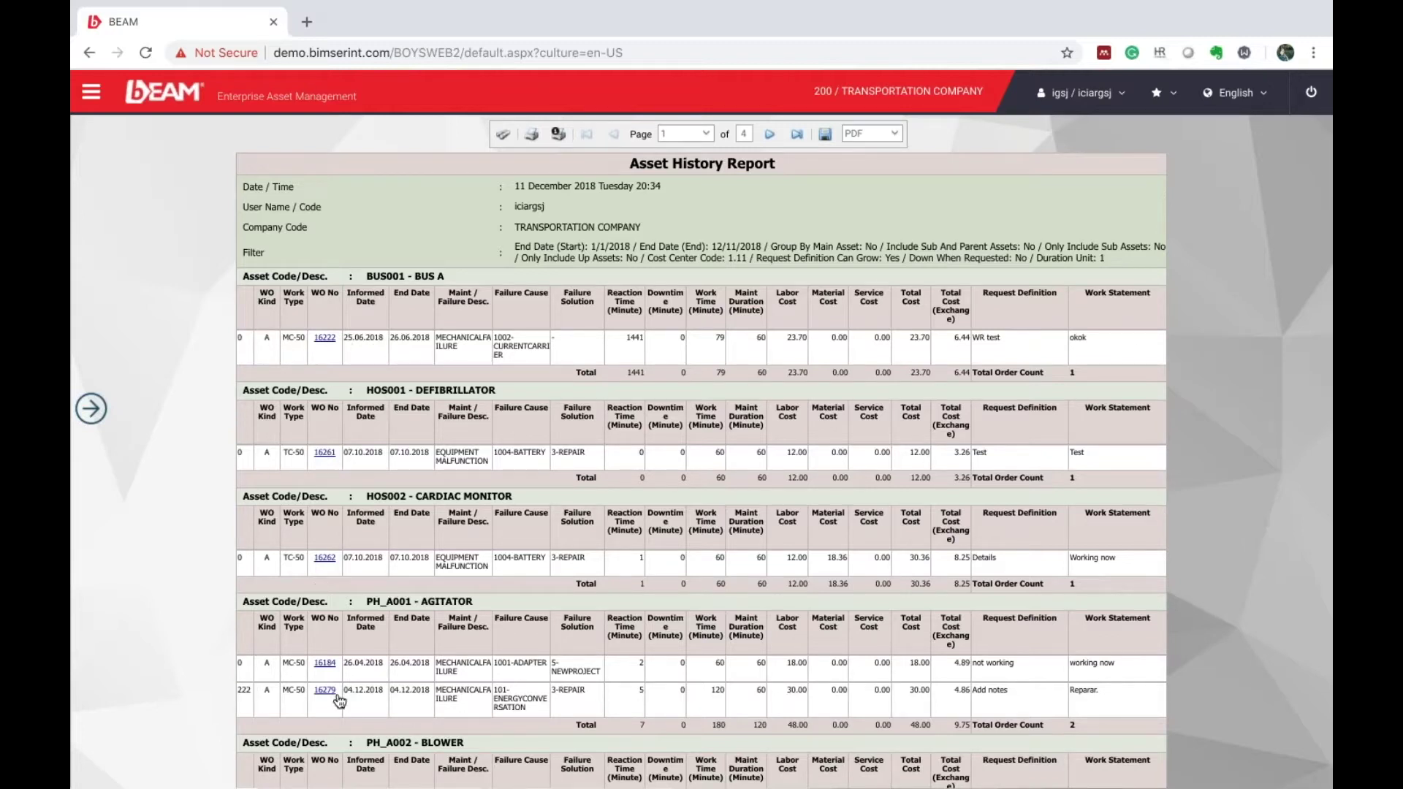
pyautogui.click(767, 135)
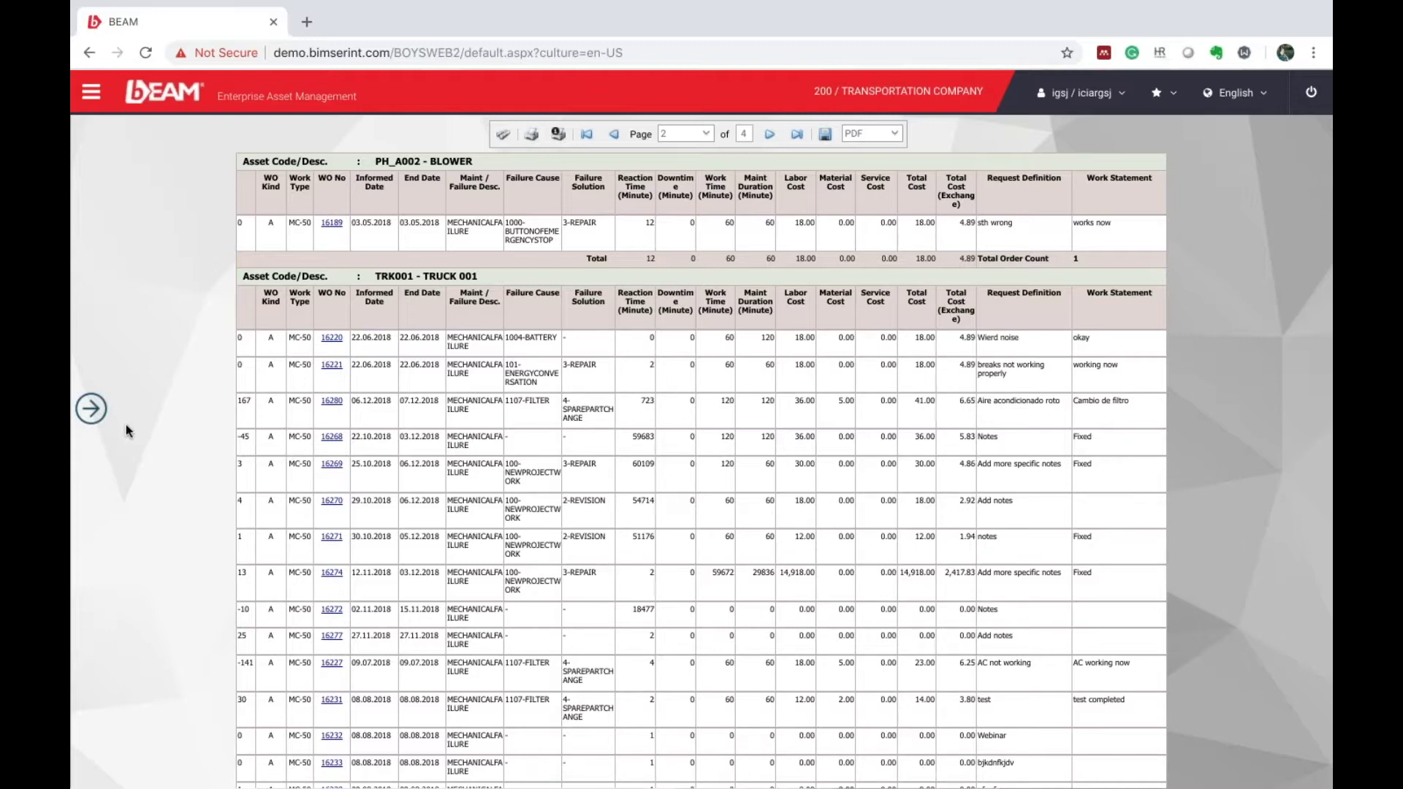
# Open the Asset History Report's scheduling list and start a new schedule entry
pyautogui.click(91, 409)
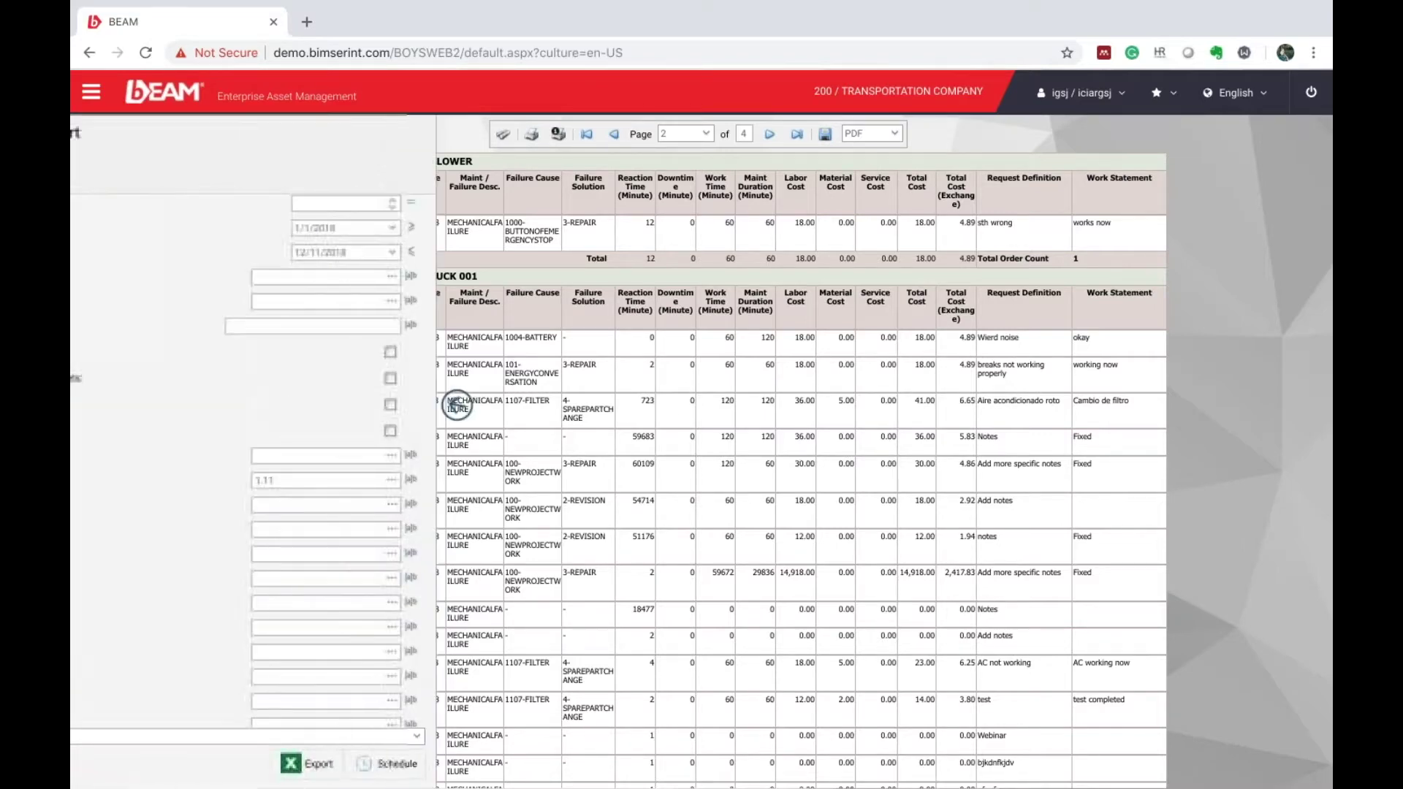
pyautogui.click(527, 764)
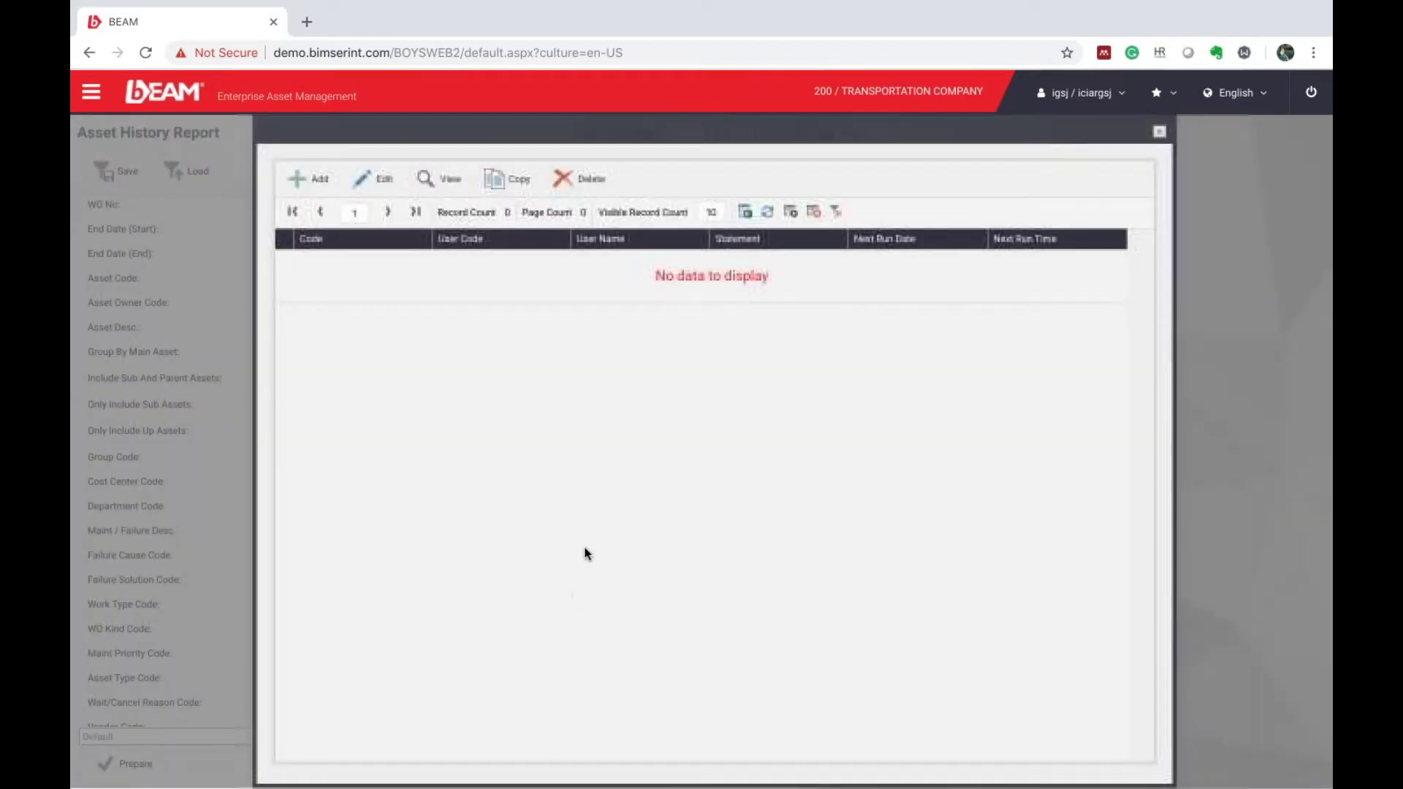
pyautogui.click(298, 179)
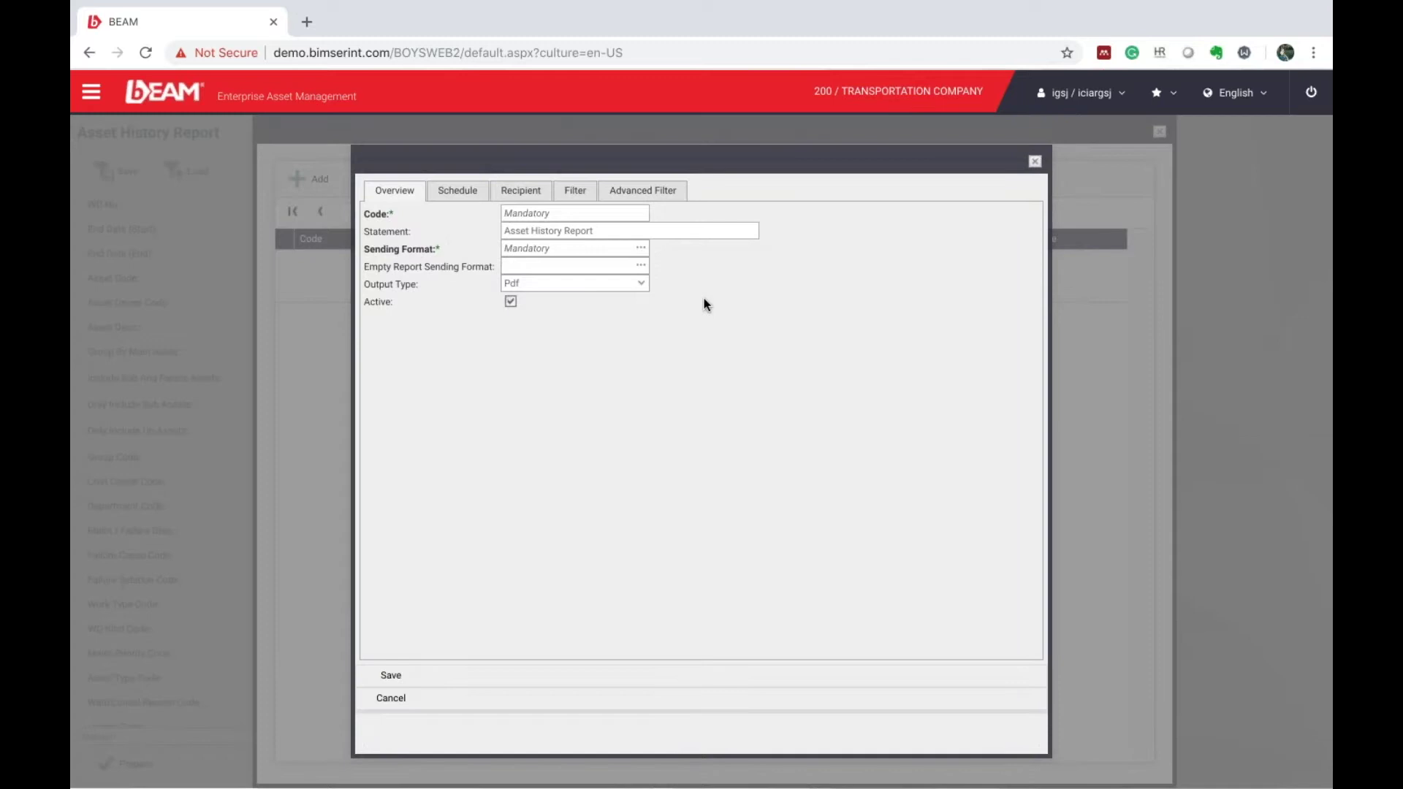
# Set the schedule's prepare period to Weekly on Friday and raise its preparation hour
pyautogui.click(466, 191)
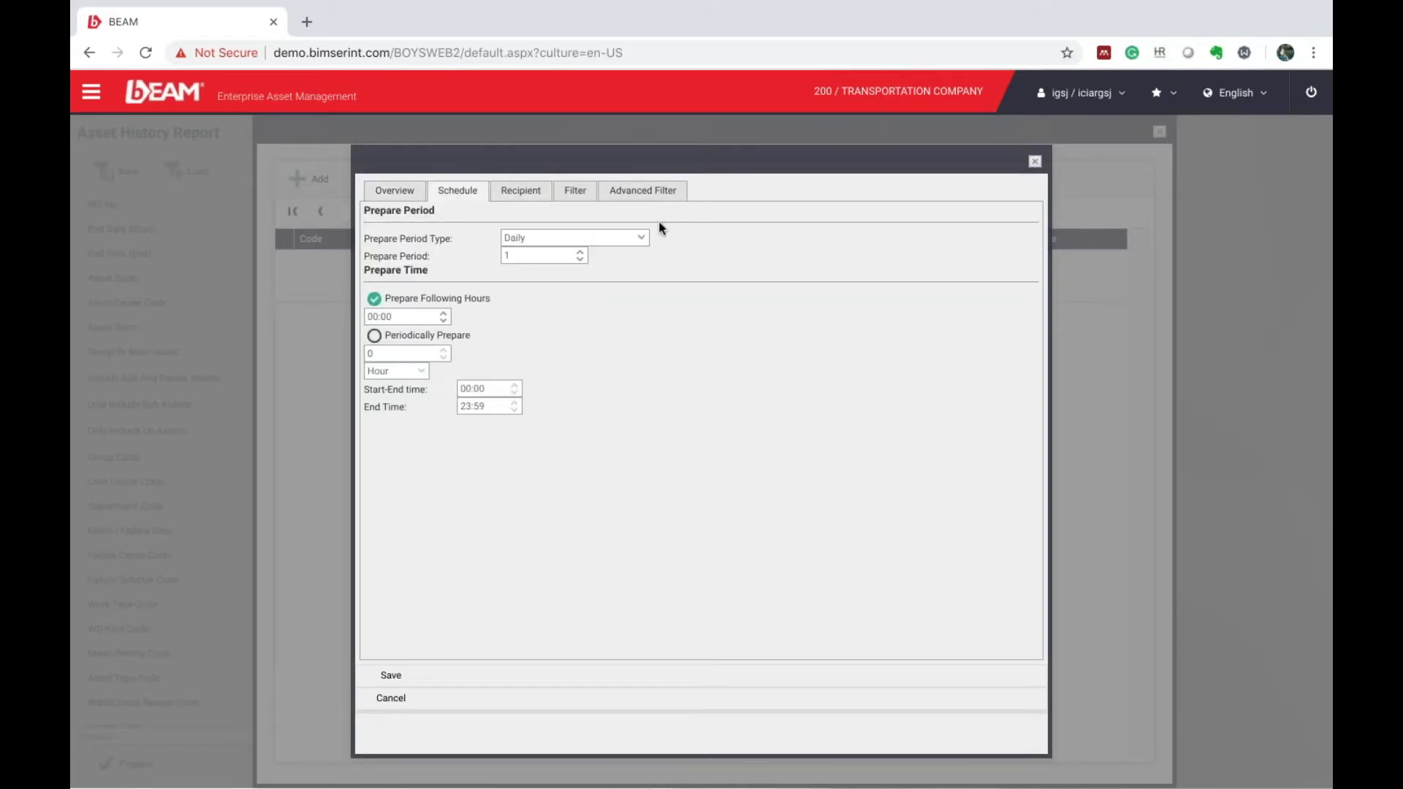
pyautogui.click(618, 235)
pyautogui.click(555, 273)
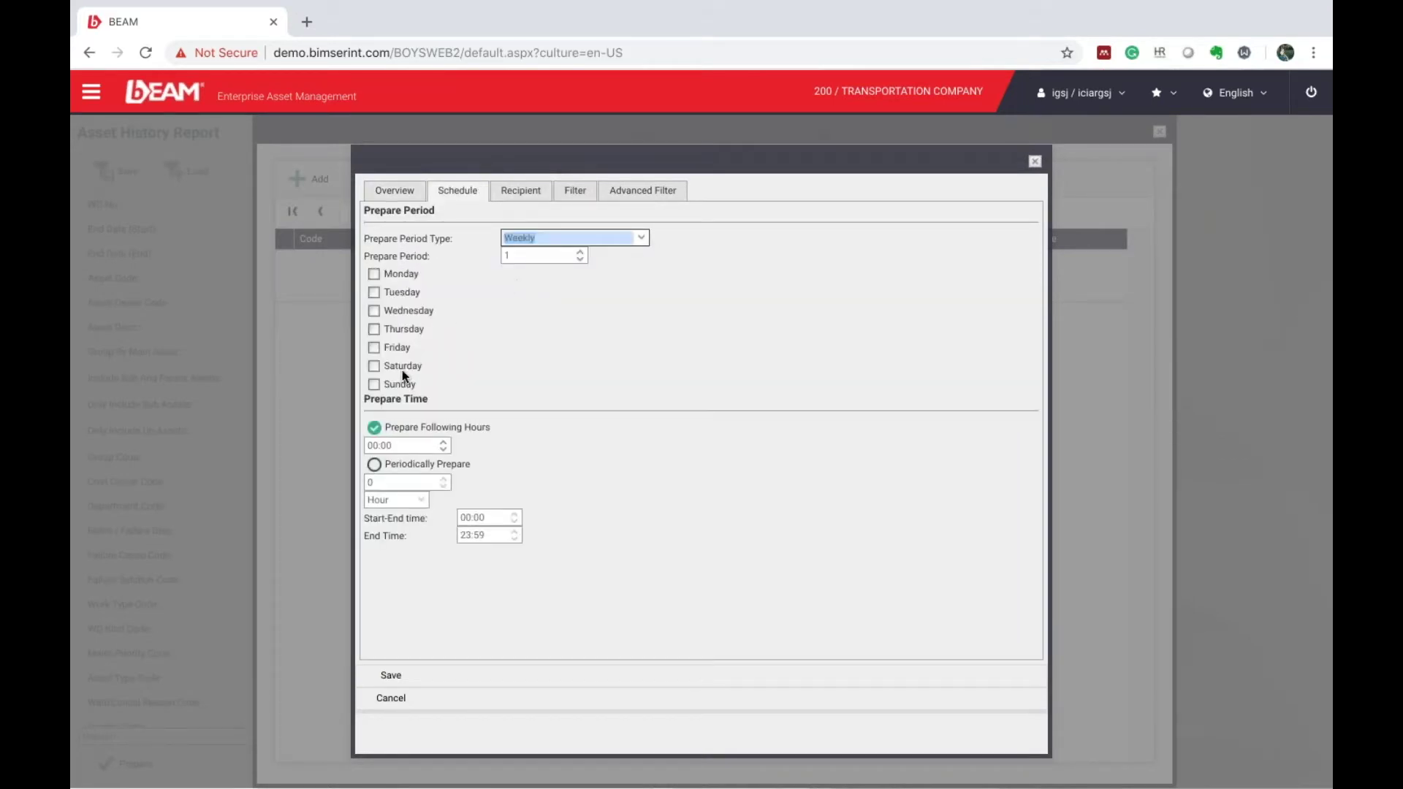
pyautogui.click(388, 352)
pyautogui.click(443, 441)
pyautogui.click(443, 441)
pyautogui.click(443, 441)
pyautogui.click(443, 441)
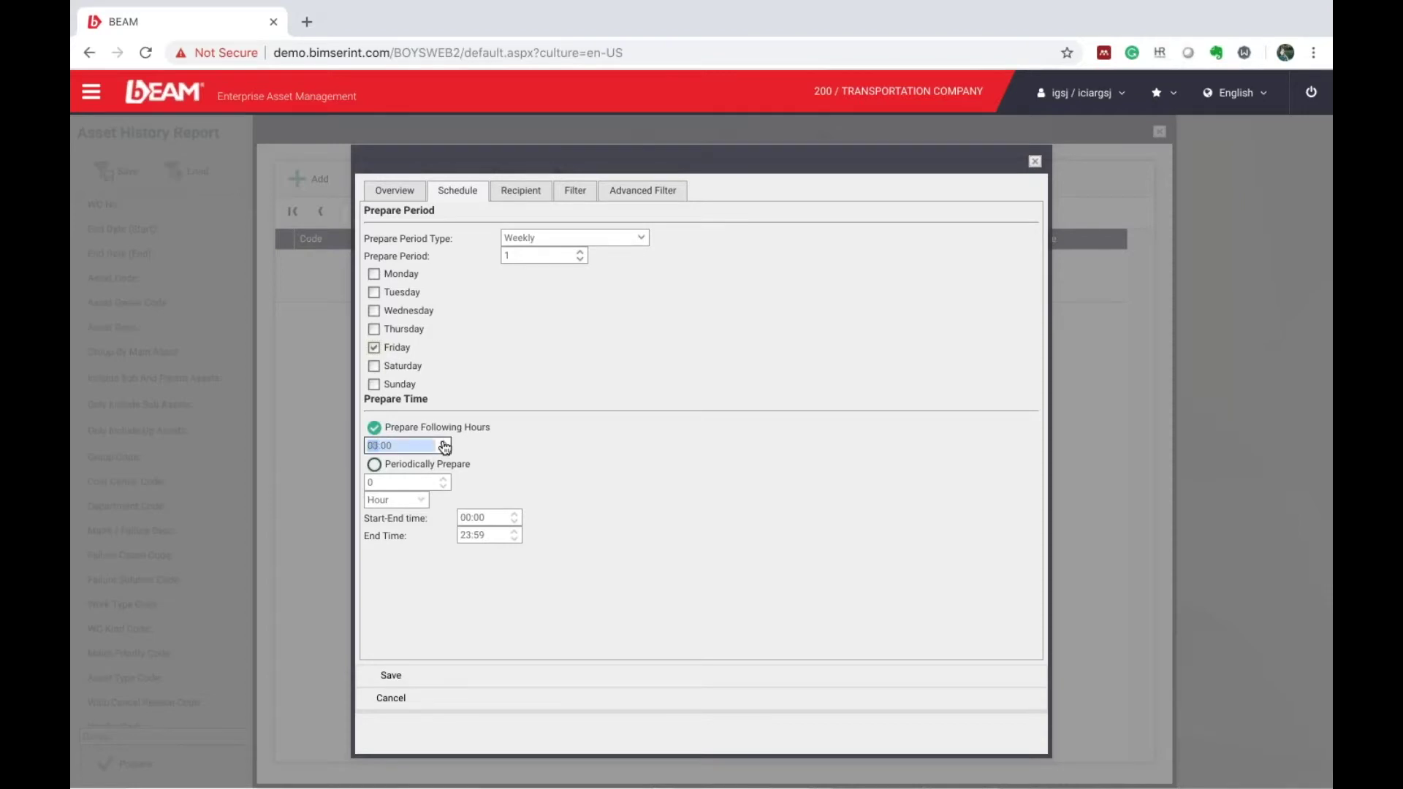
# Show the schedule's recipient options, then discard the entry and close the scheduling list
pyautogui.click(522, 188)
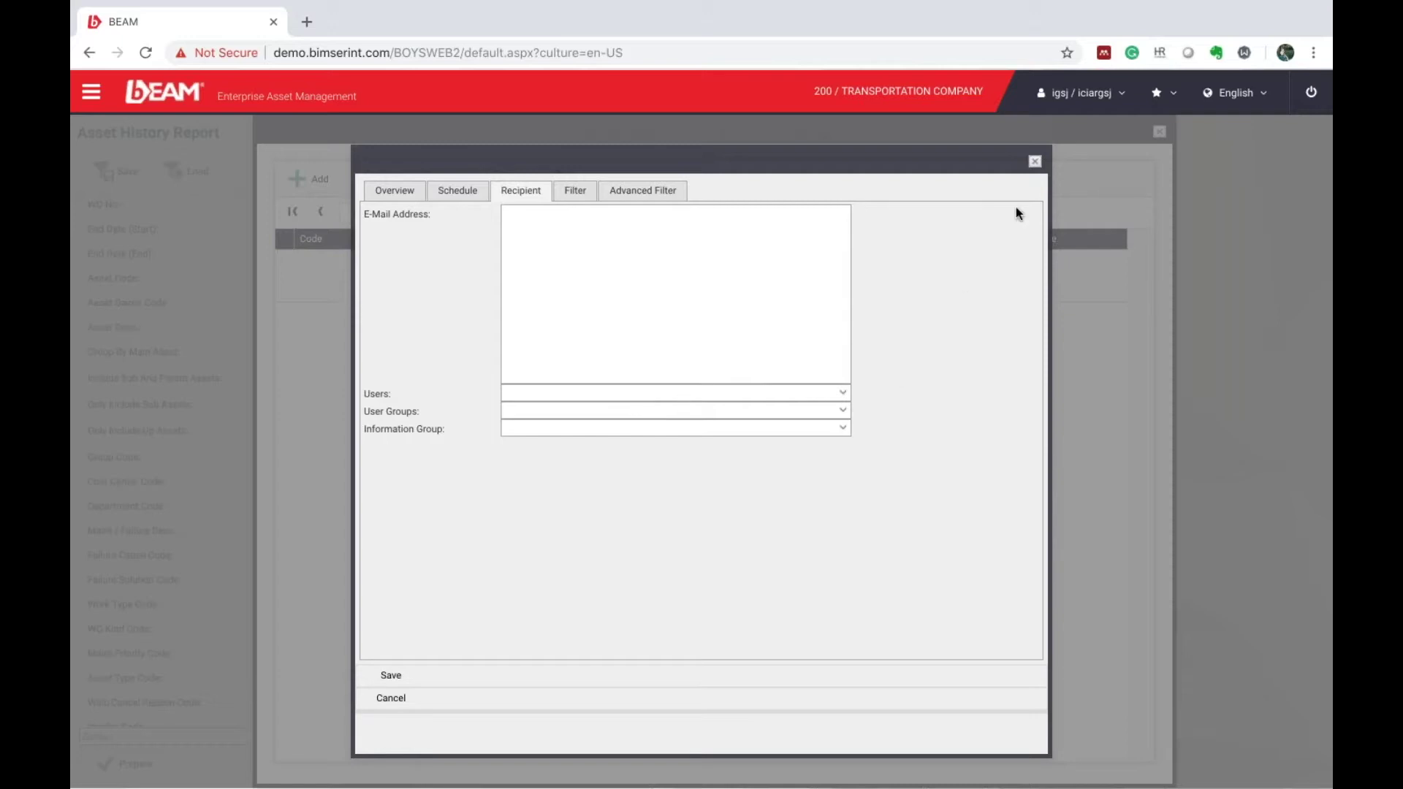
pyautogui.click(1035, 163)
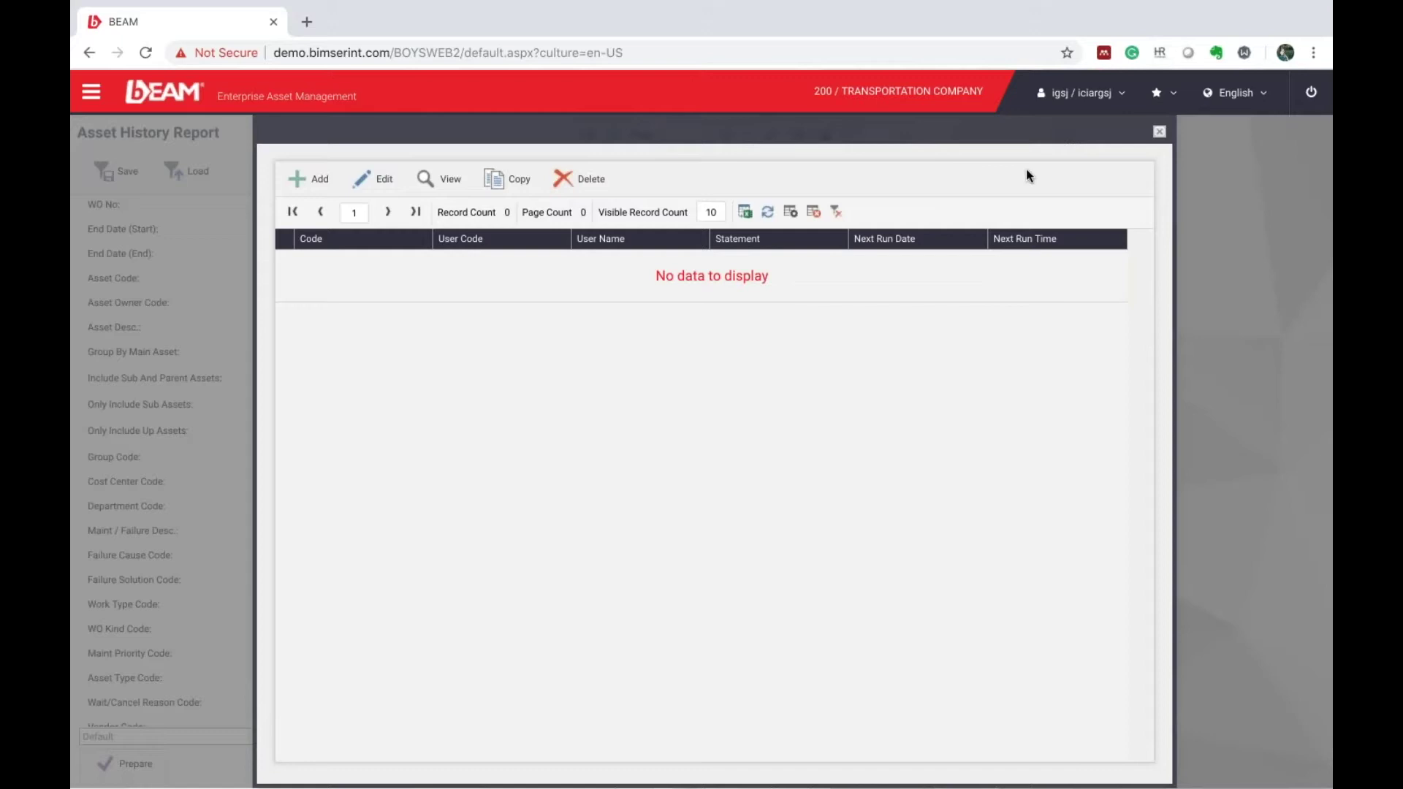
pyautogui.click(1162, 132)
# Open Item Totals in the Material module and expand PH WAREHOUSE 1 under the TRUCK PARTS group
pyautogui.click(80, 102)
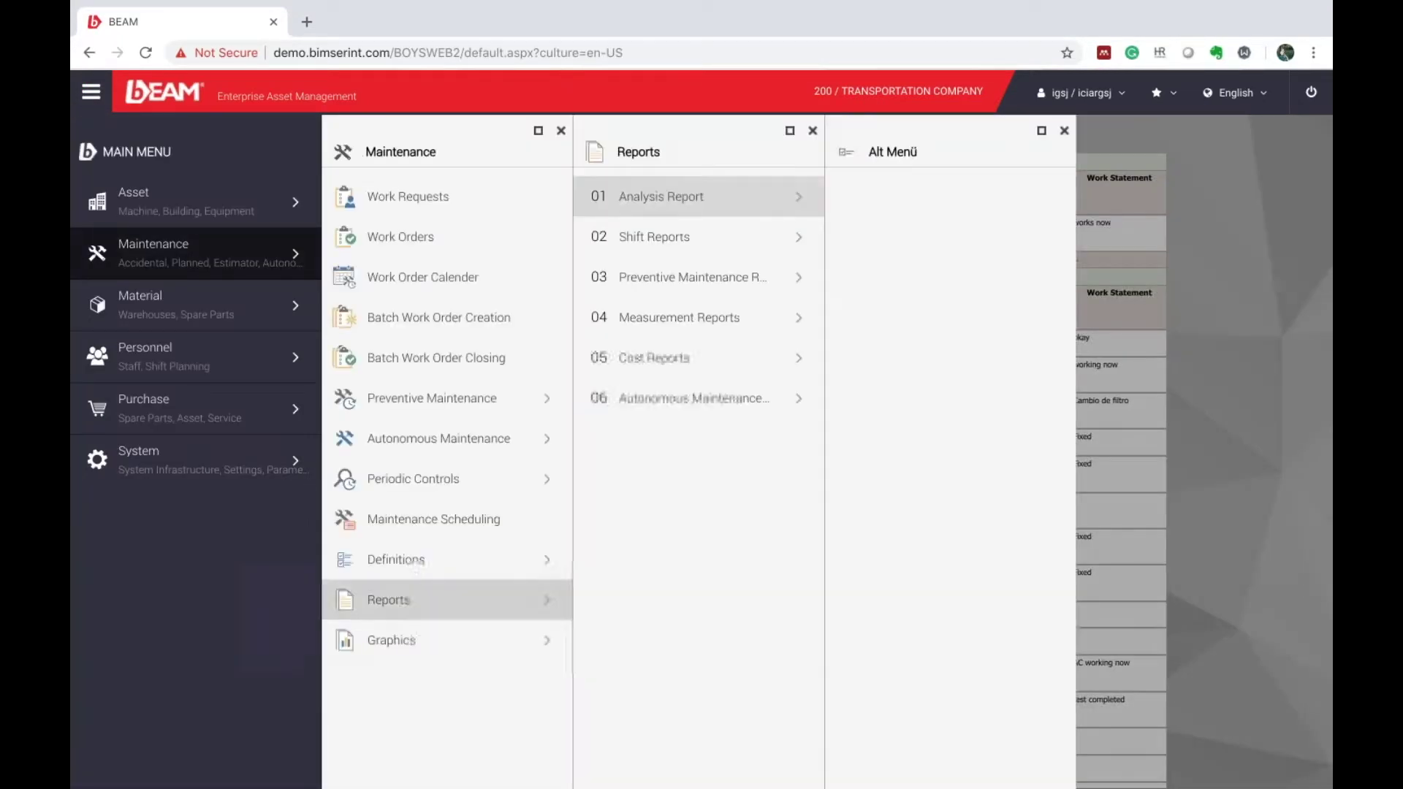
pyautogui.click(241, 306)
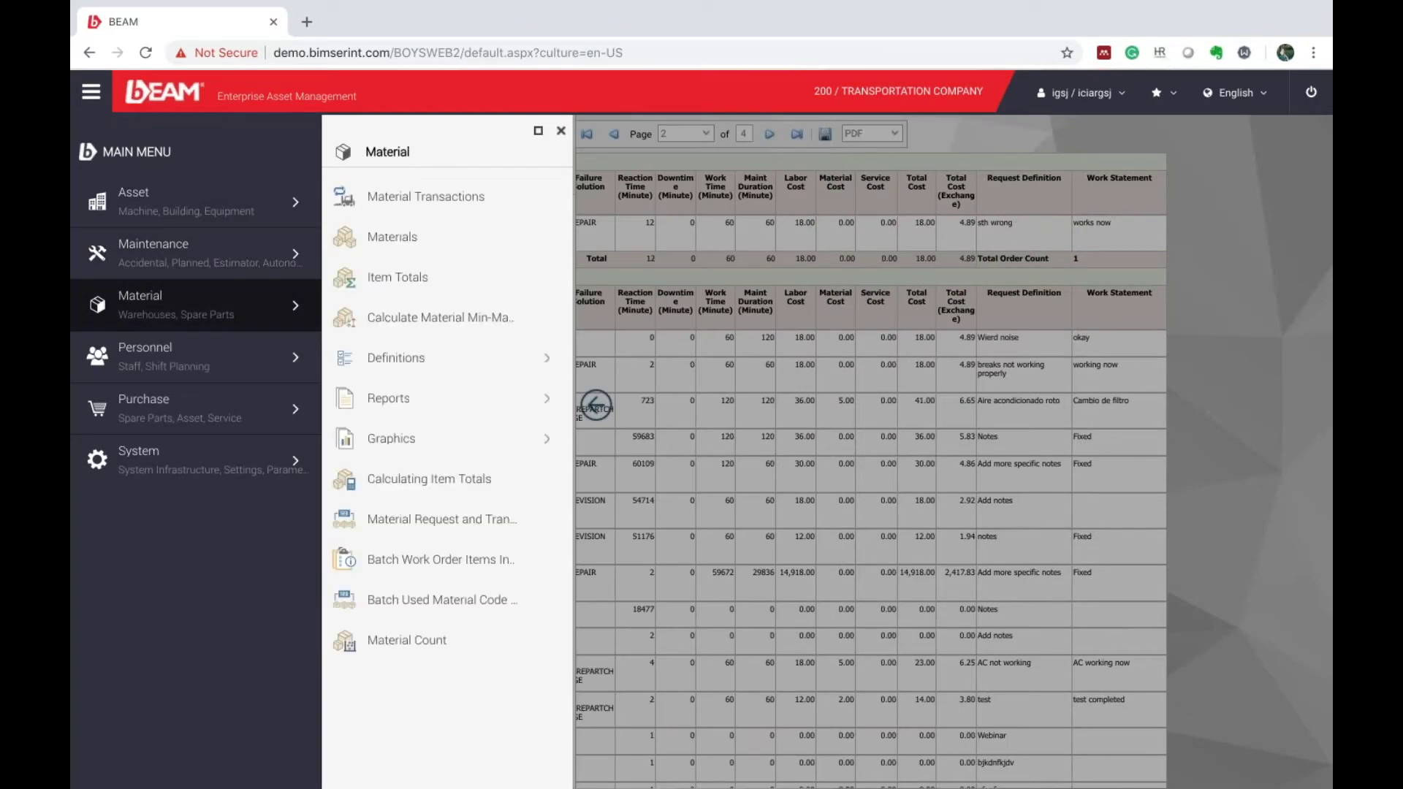
pyautogui.click(429, 278)
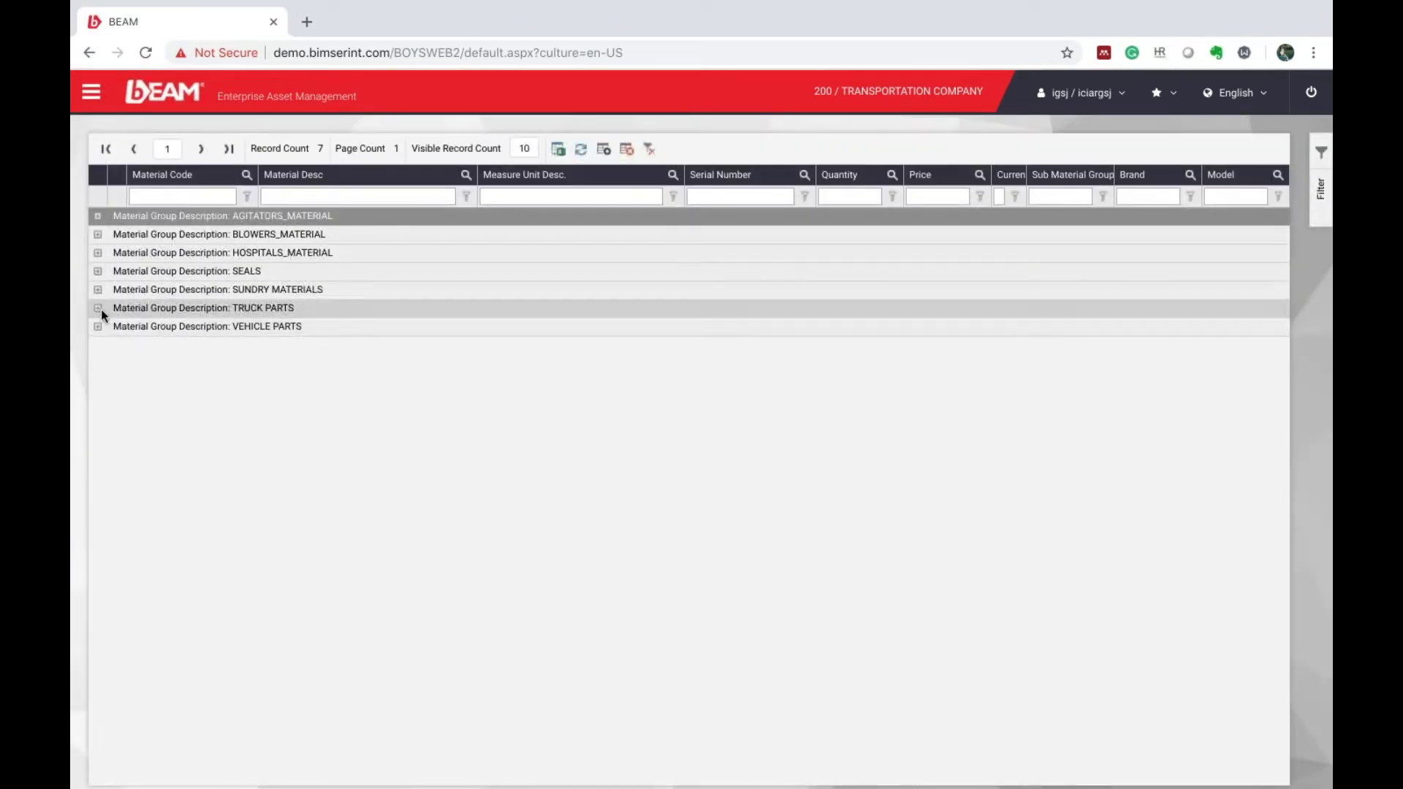
pyautogui.click(98, 309)
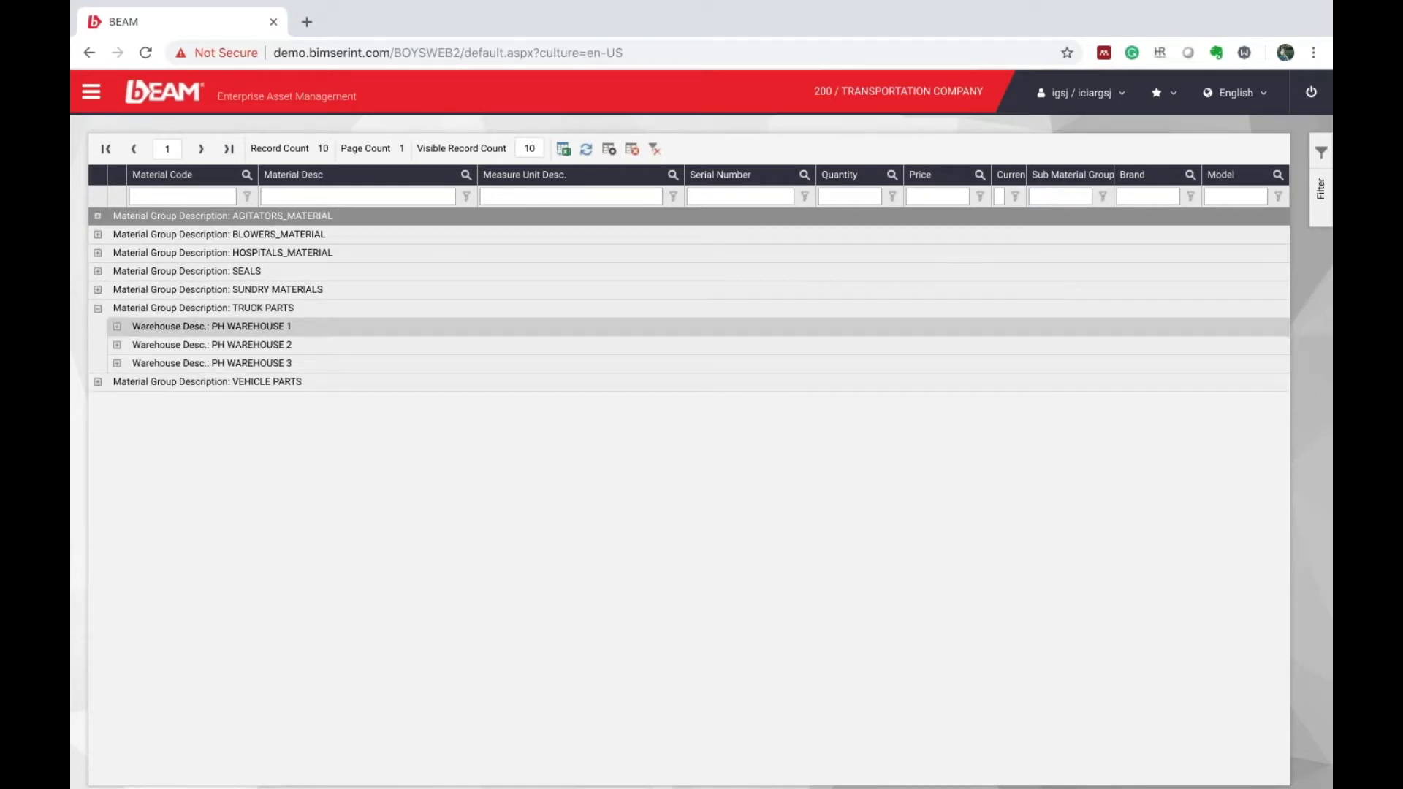
pyautogui.click(117, 326)
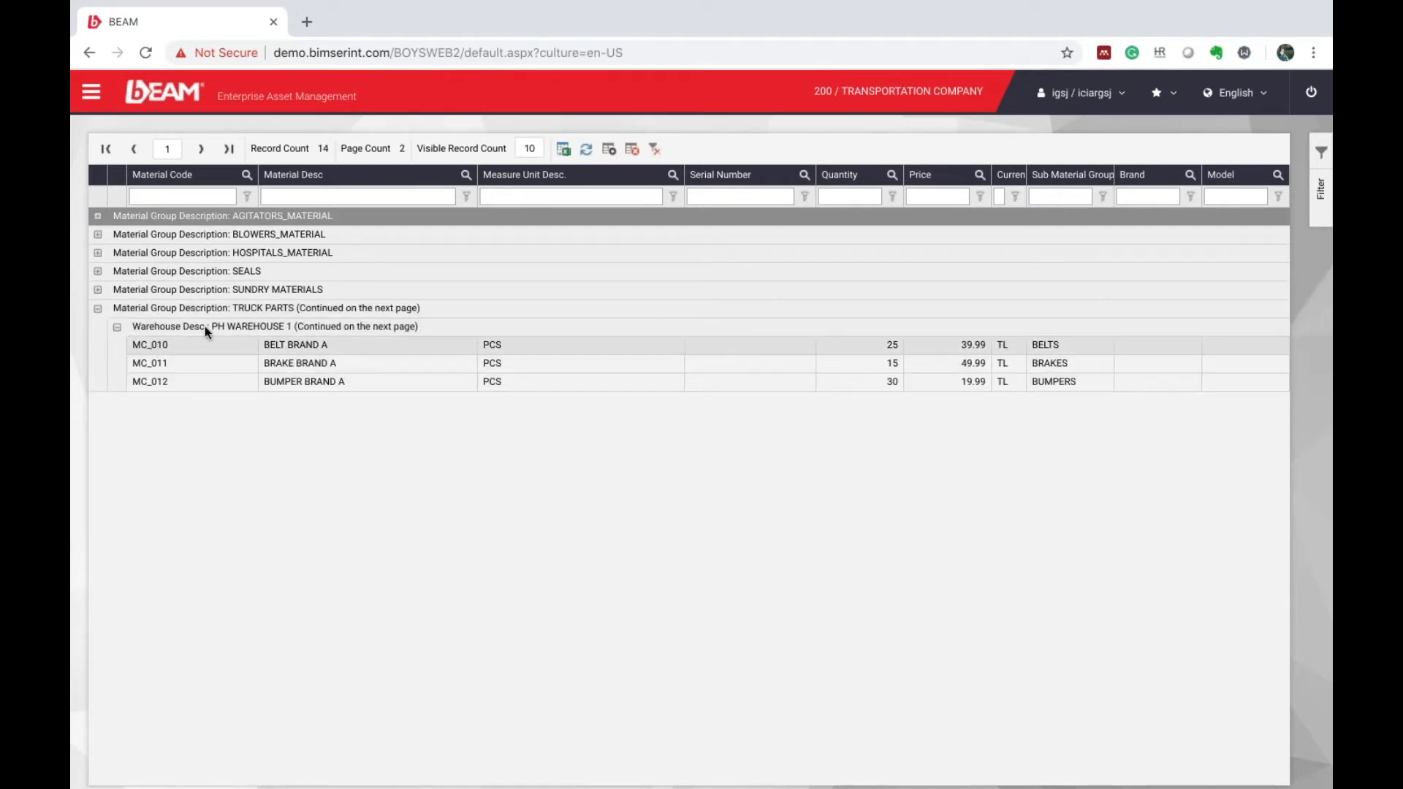
# Set the visible record count to 100 and expand PH WAREHOUSE 2 under TRUCK PARTS
pyautogui.click(542, 151)
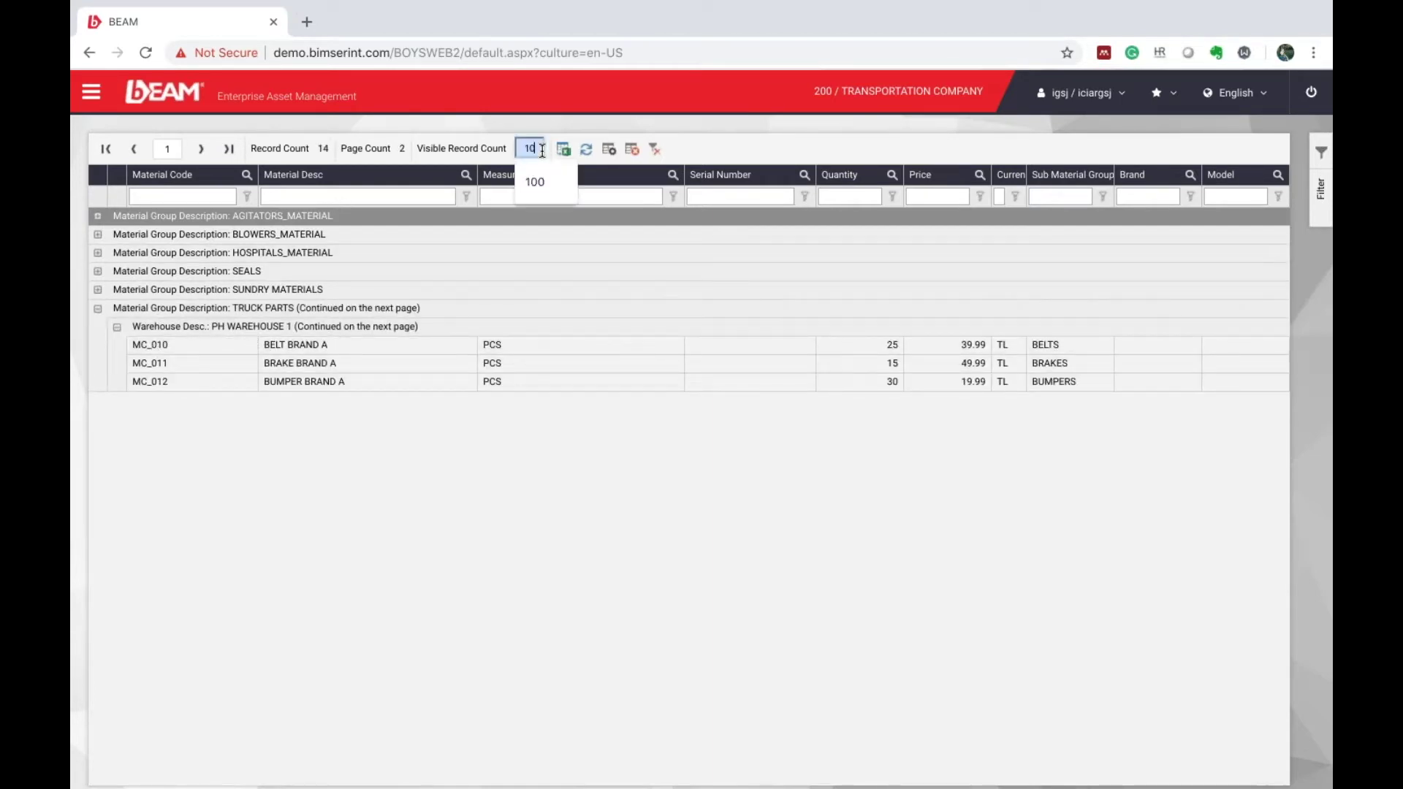
pyautogui.write('0')
pyautogui.press('Return')
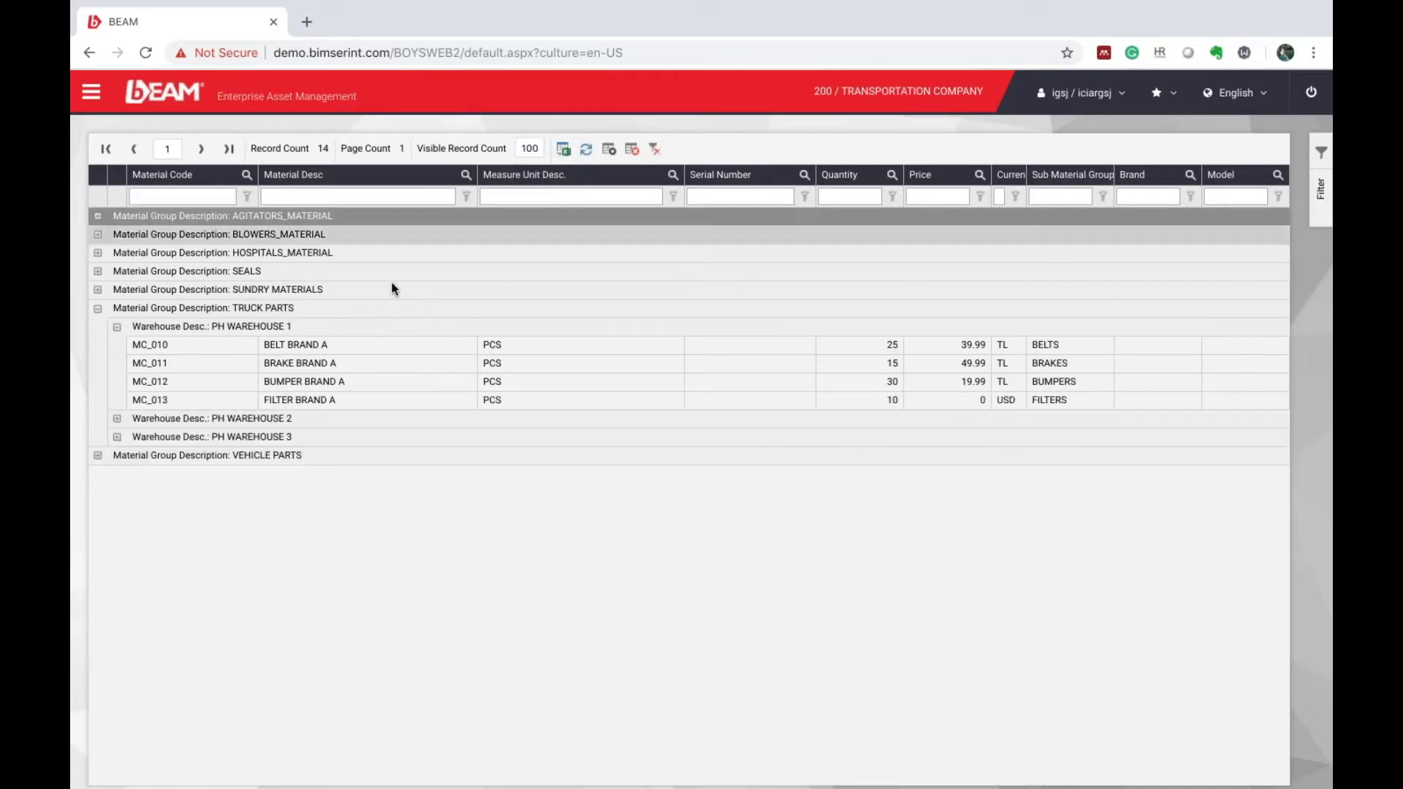
pyautogui.click(117, 420)
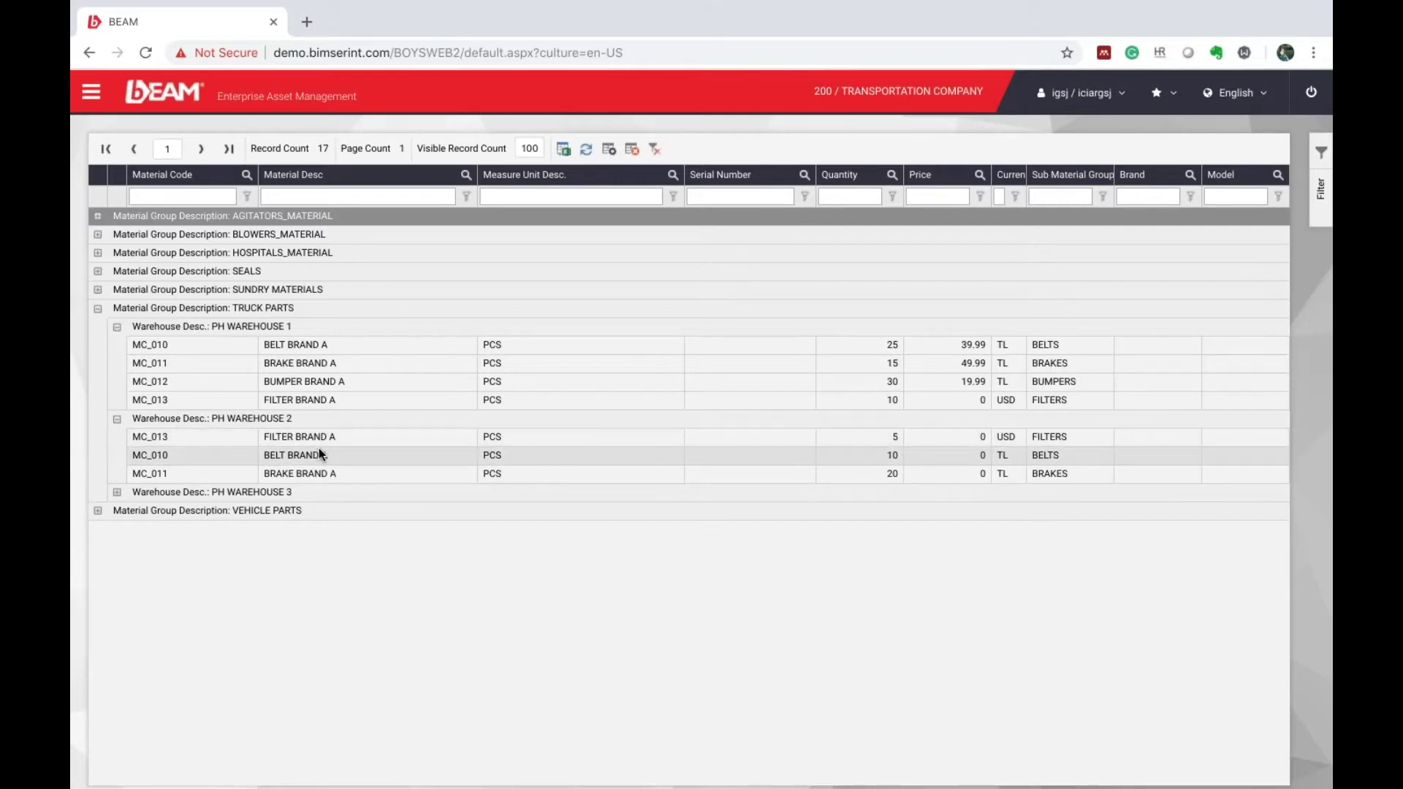
# Show the functions available in the Personnel and Purchase modules
pyautogui.click(96, 109)
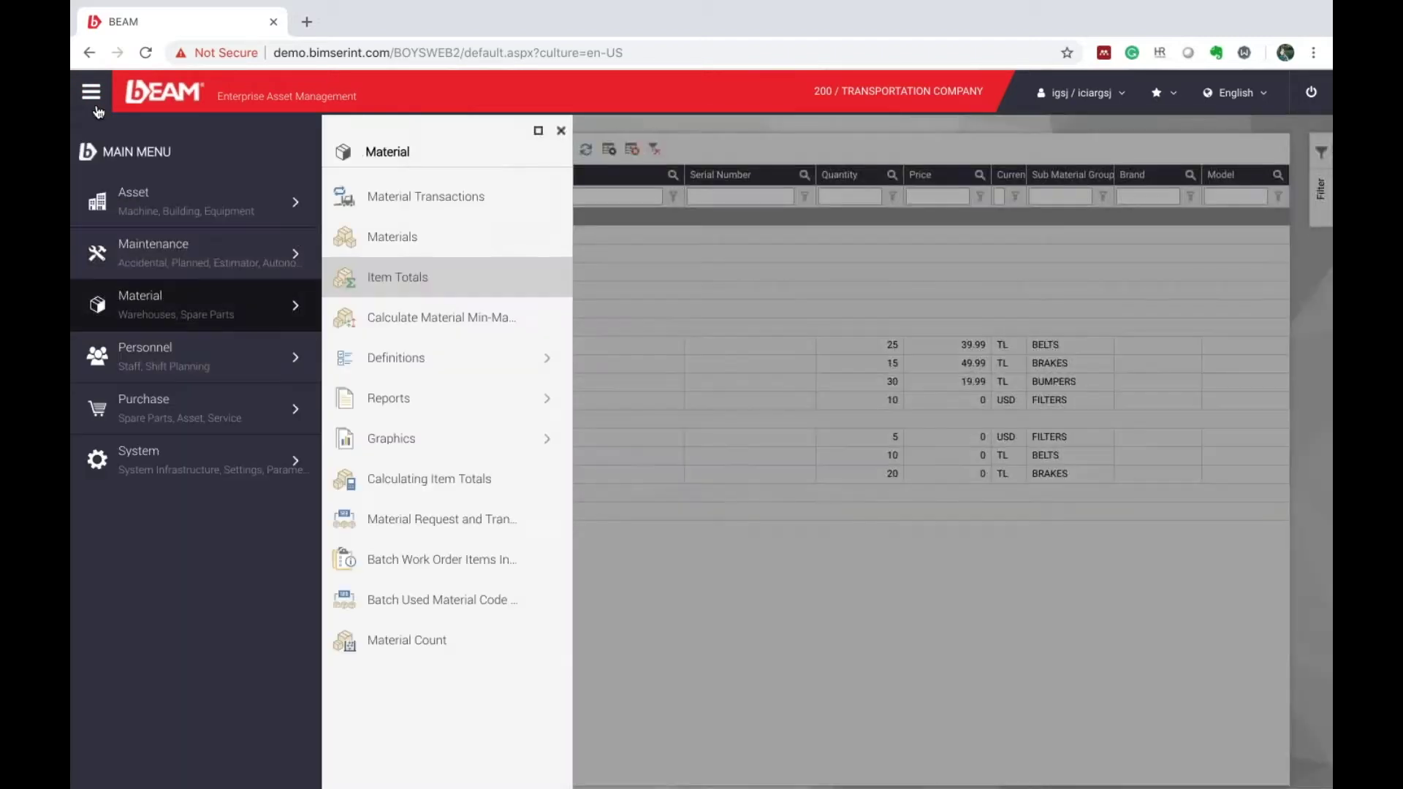
pyautogui.click(263, 358)
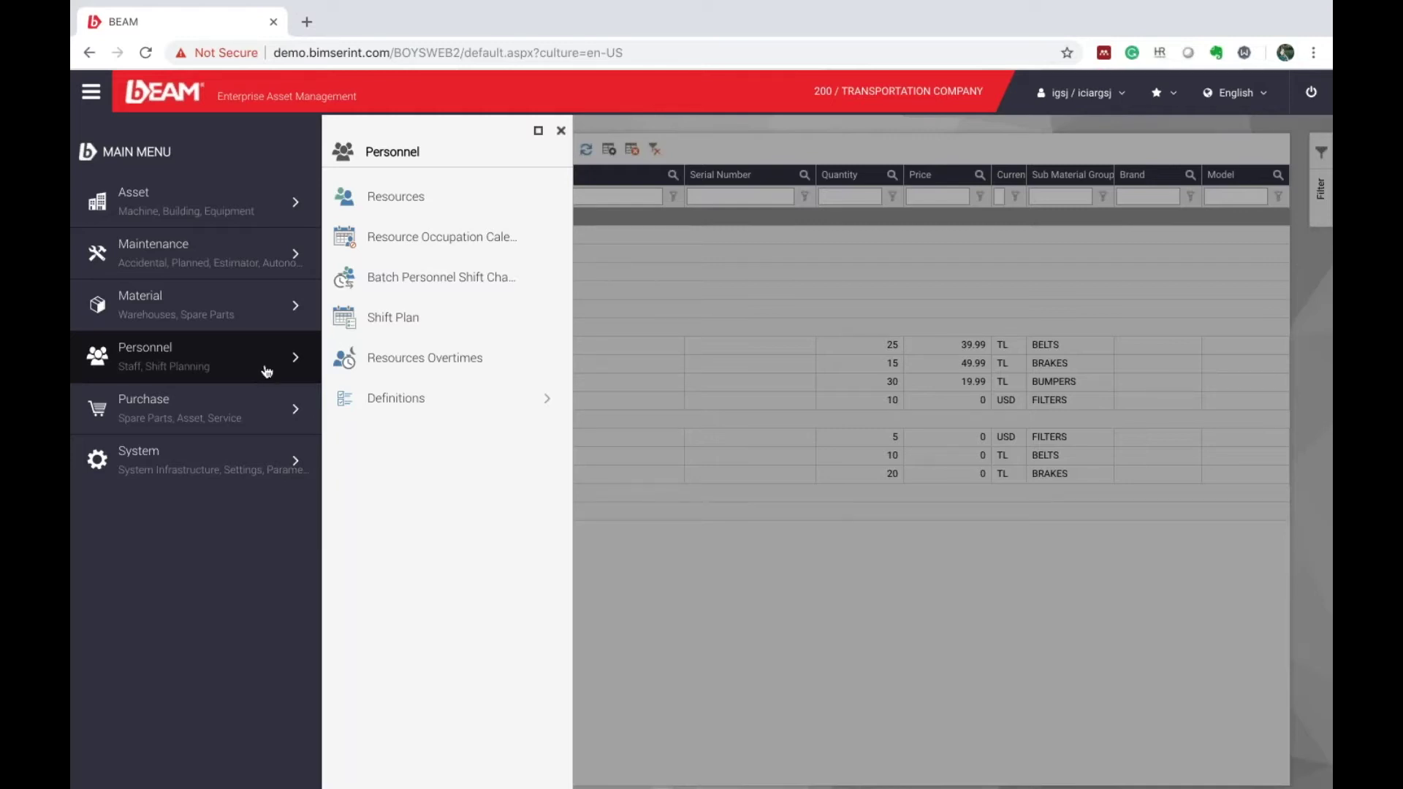
pyautogui.click(273, 415)
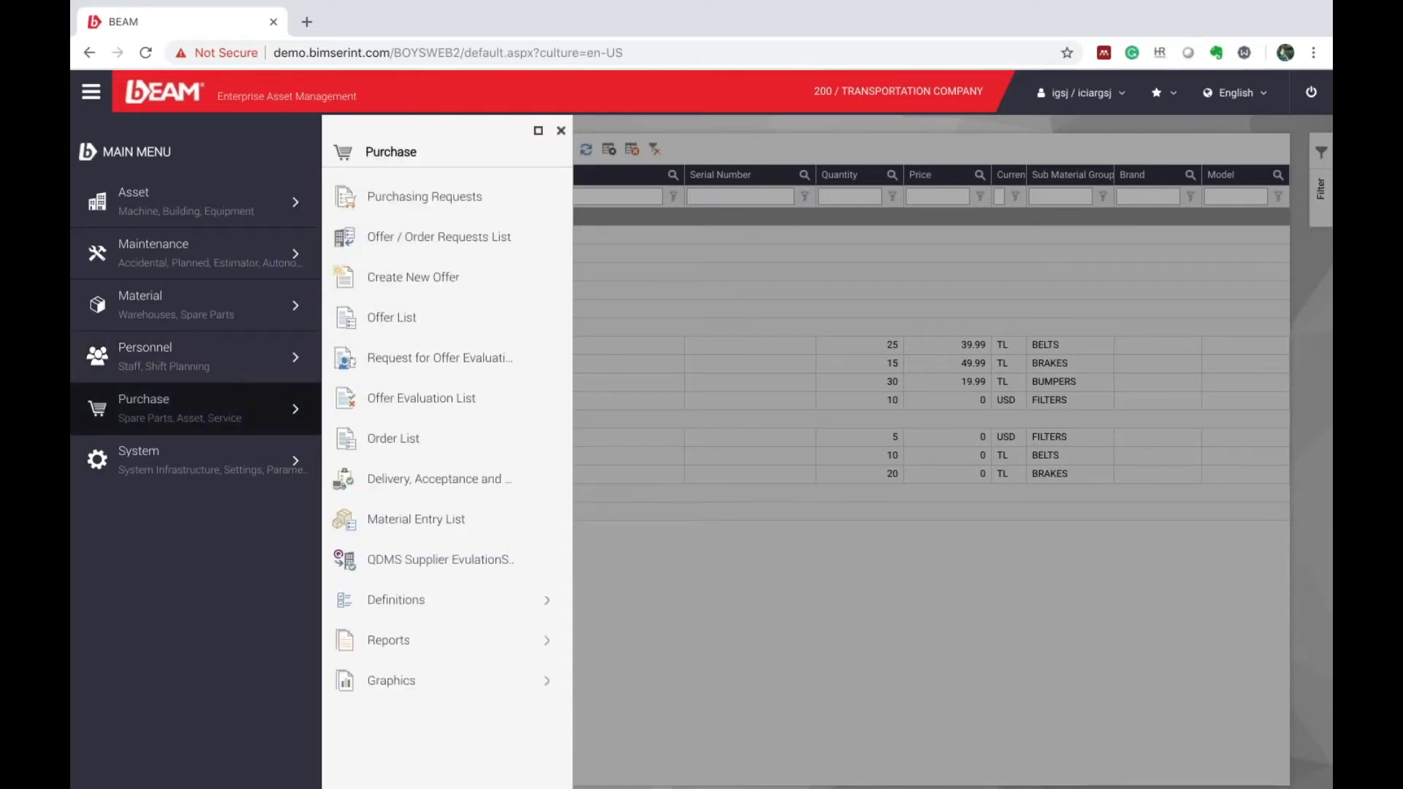